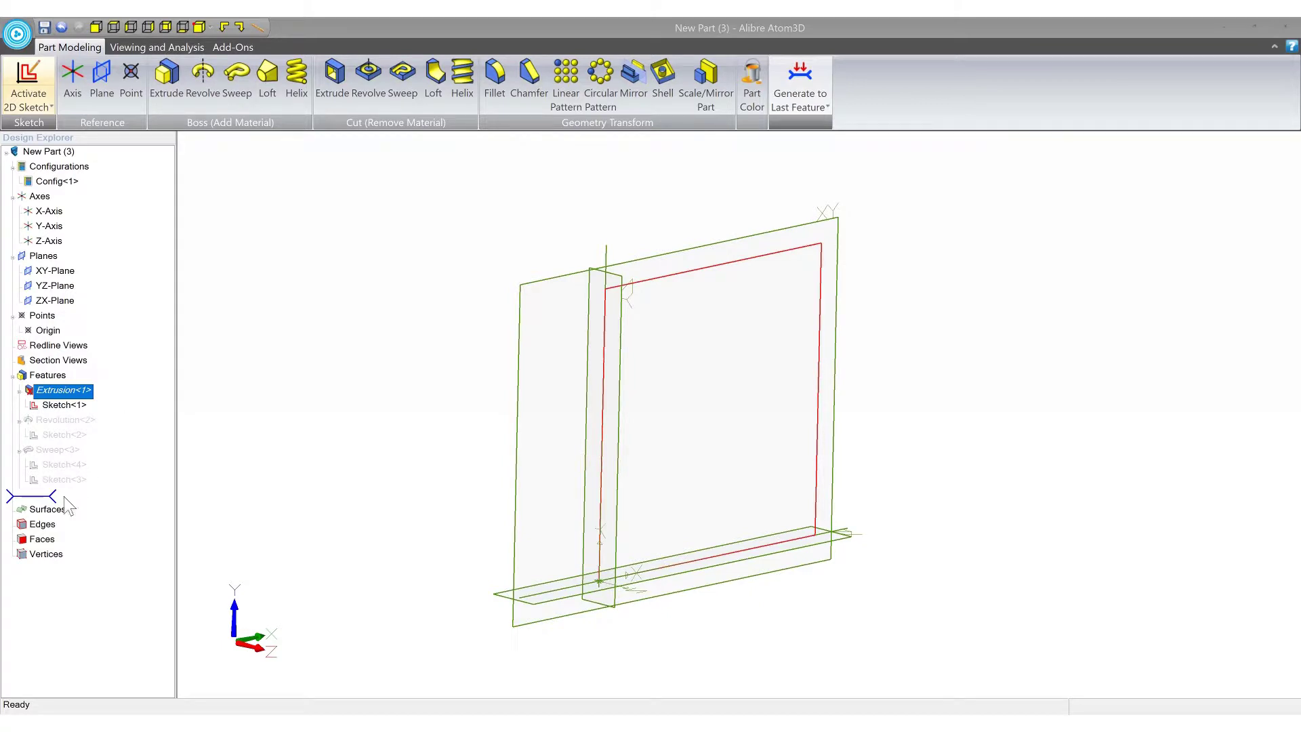
Roll the feature history back to just after Extrusion<1> and review its error status
left_click_drag(60, 505, 54, 397)
left_click_drag(808, 86, 877, 249)
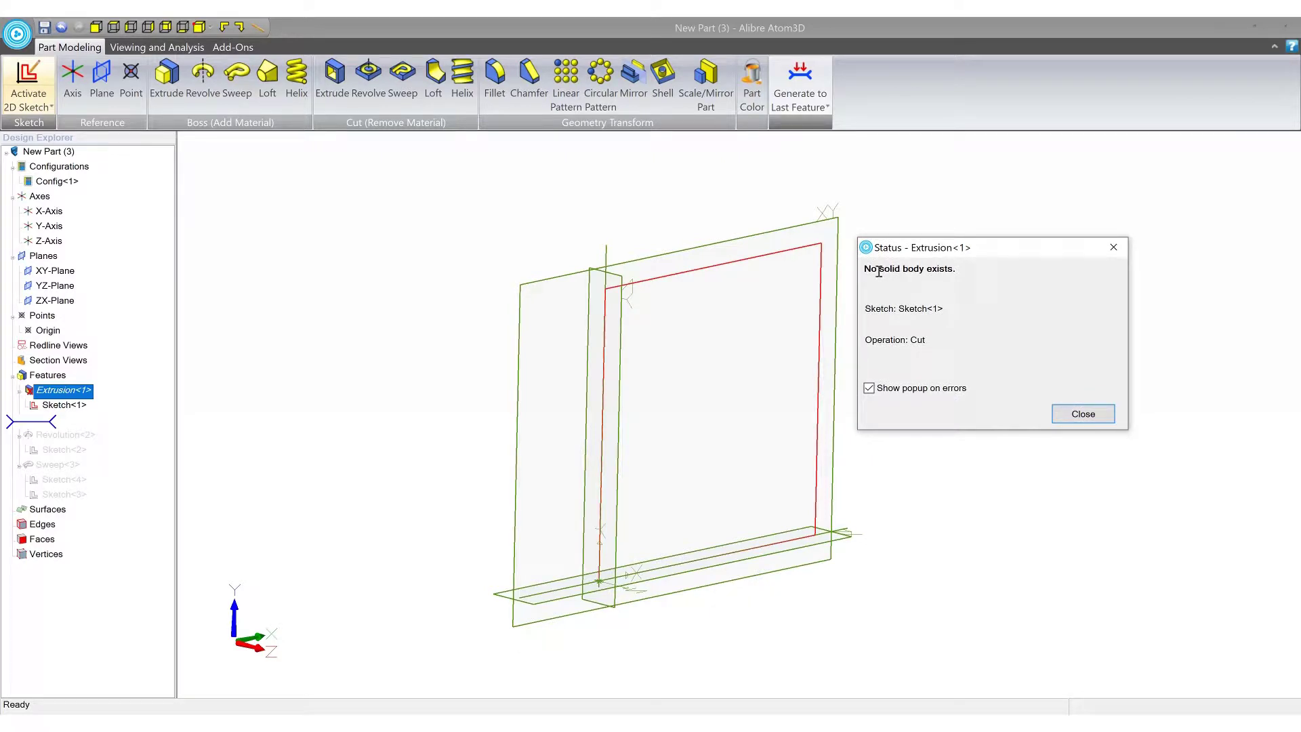
left_click(1082, 414)
Open Sketch<1> to inspect the rectangle used by Extrusion<1>, and exit the sketch
left_click(73, 407)
right_click(72, 406)
left_click(101, 408)
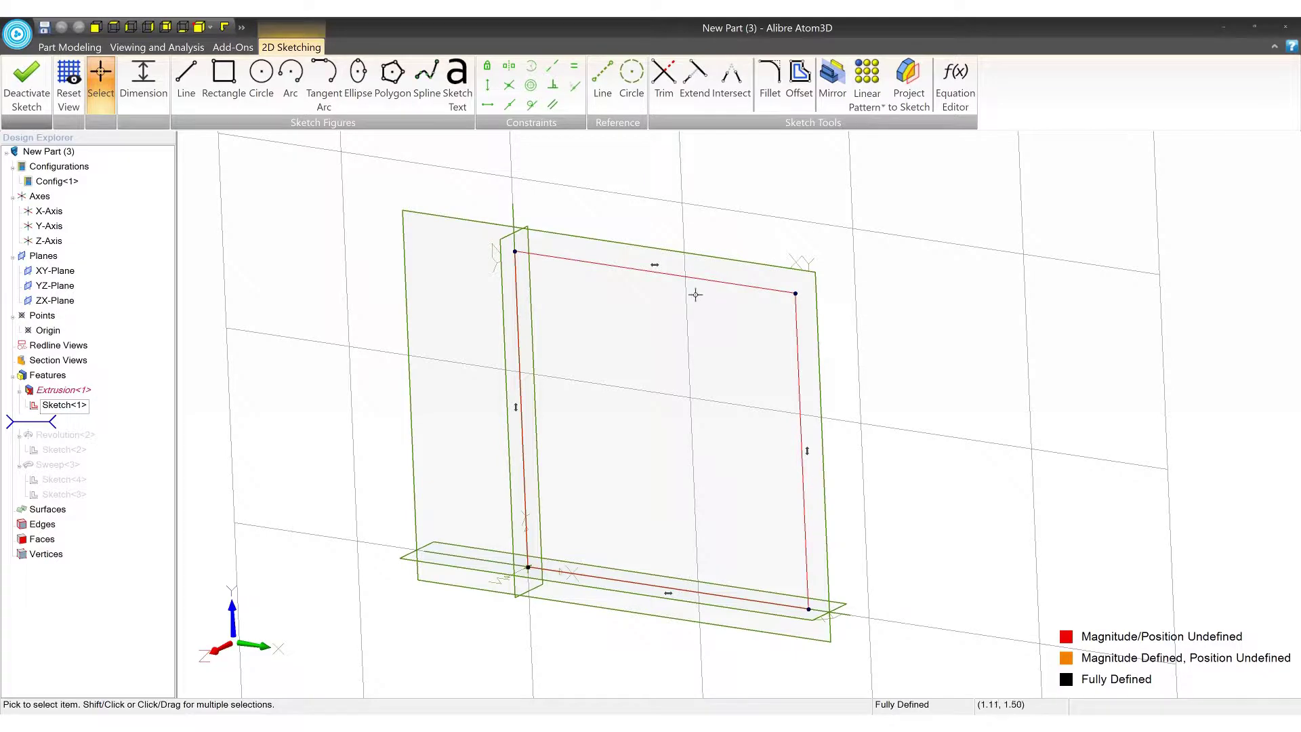
left_click(26, 85)
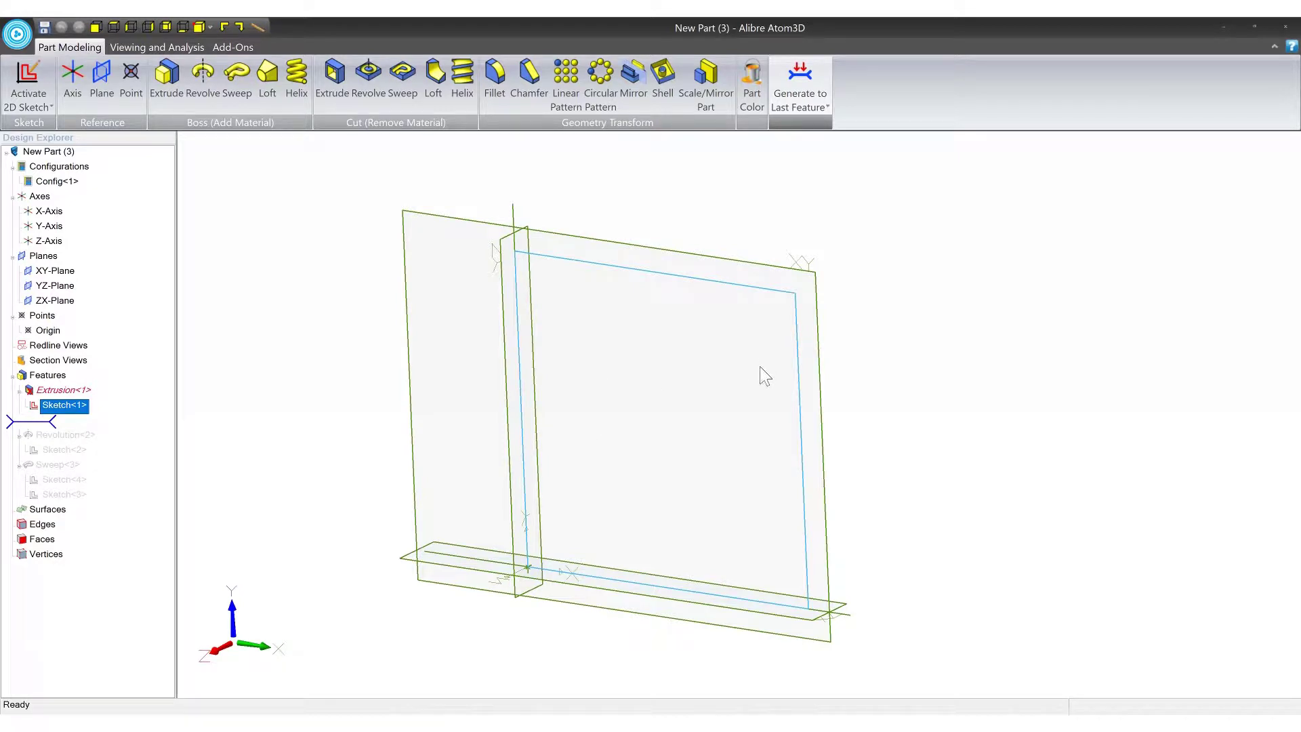
scroll(663, 401, "down", 3)
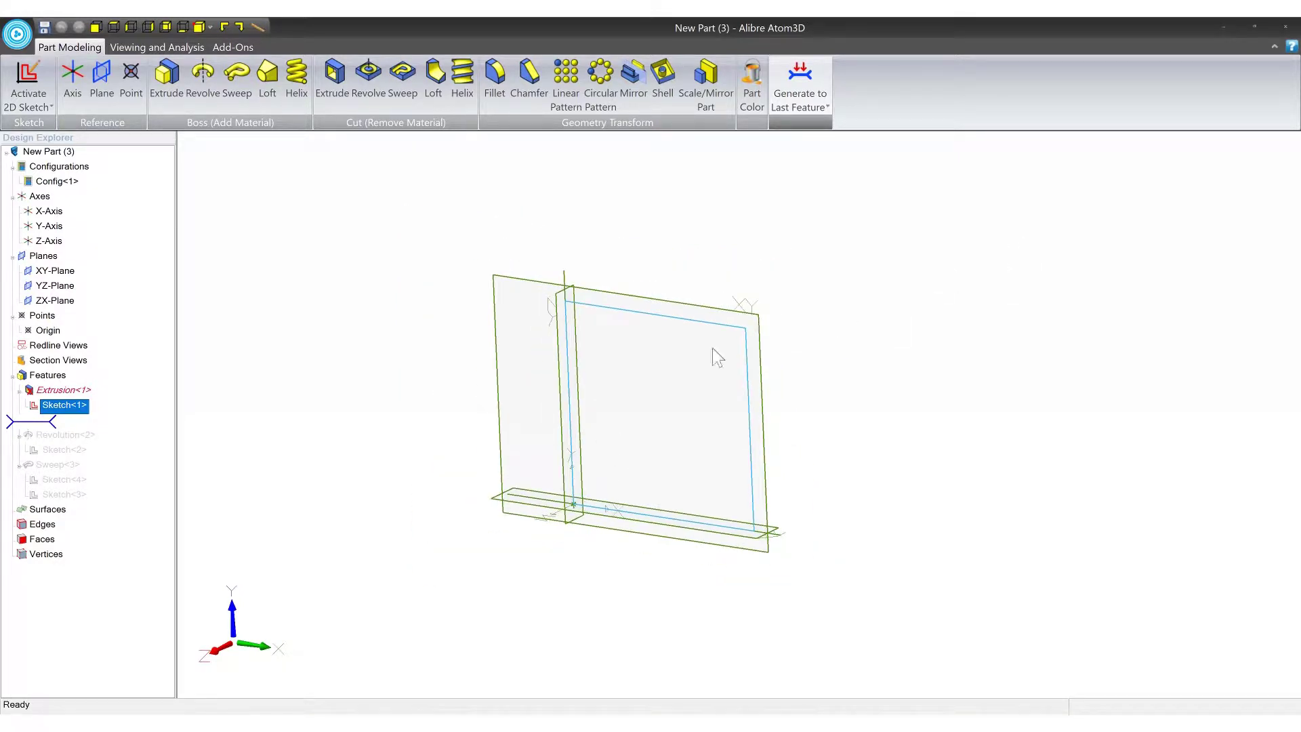
middle_click_drag(654, 369, 616, 379)
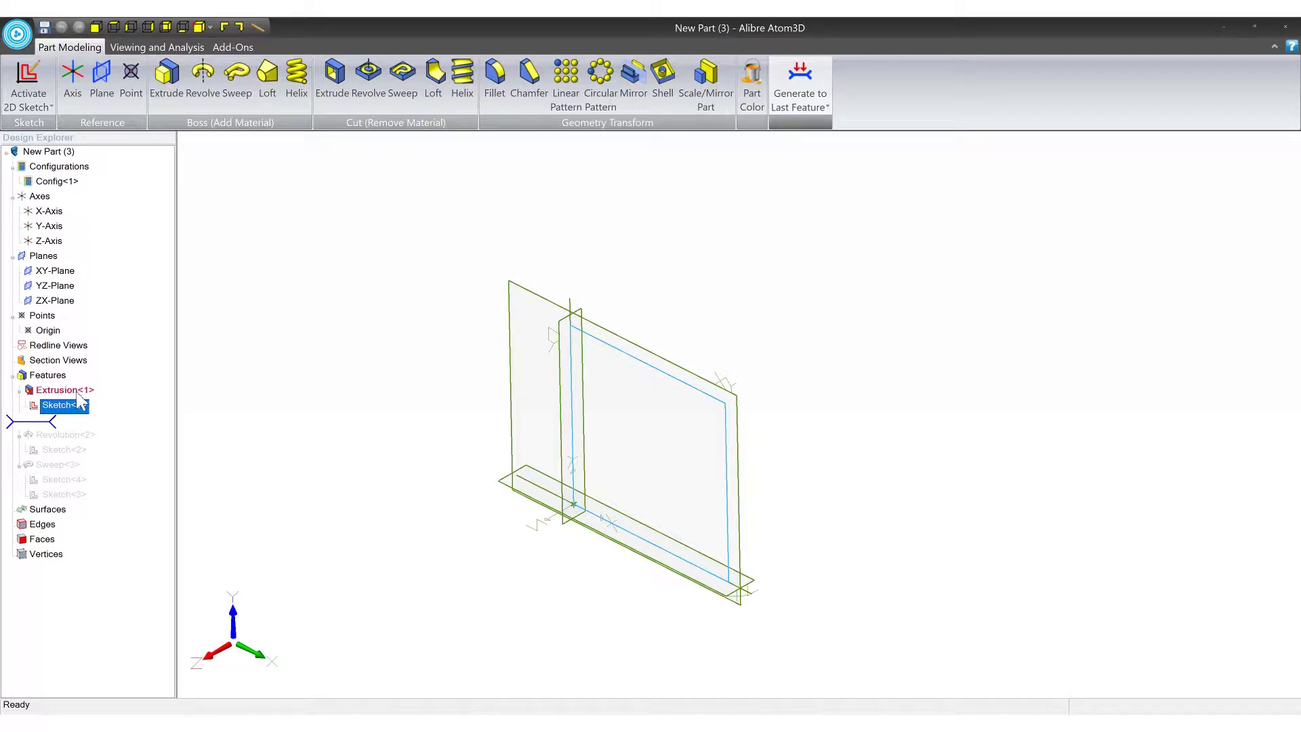
Check the status of Extrusion<1> and examine the surrounding model for a body to cut
right_click(68, 392)
left_click(108, 485)
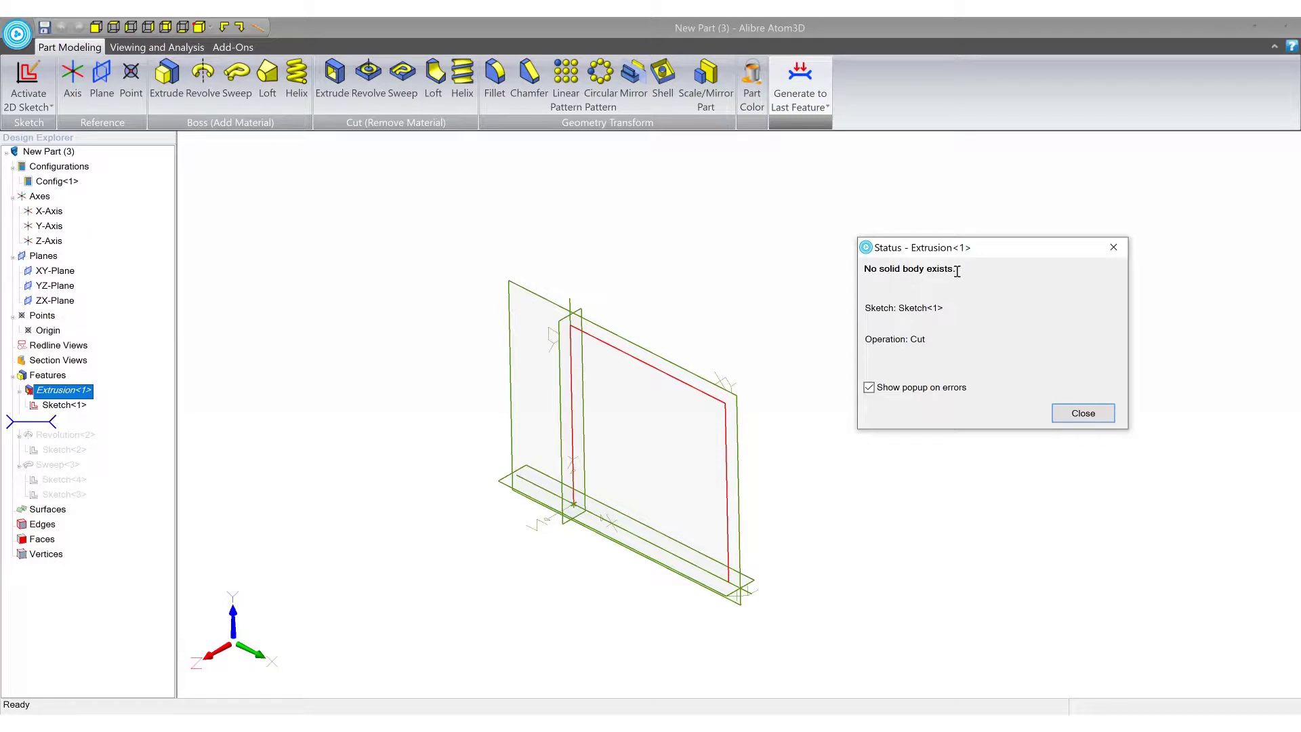
left_click(1084, 408)
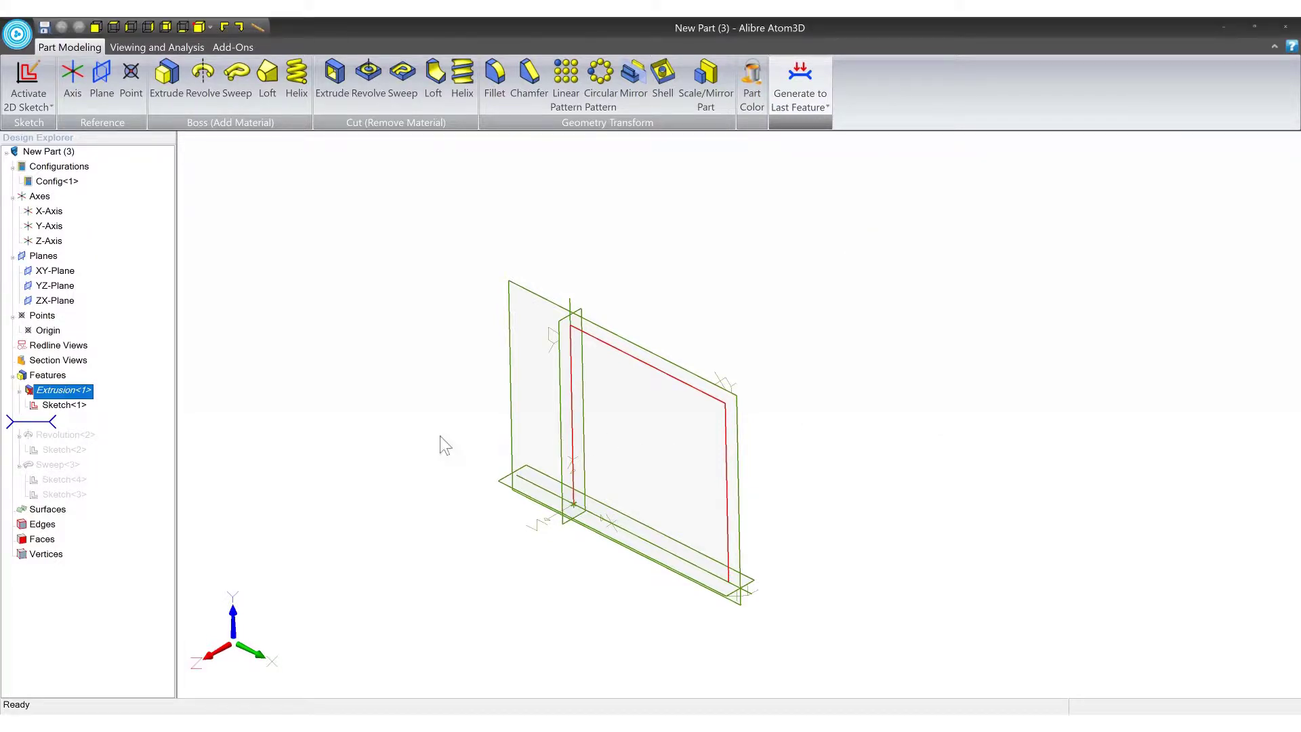
middle_click_drag(521, 407, 524, 446)
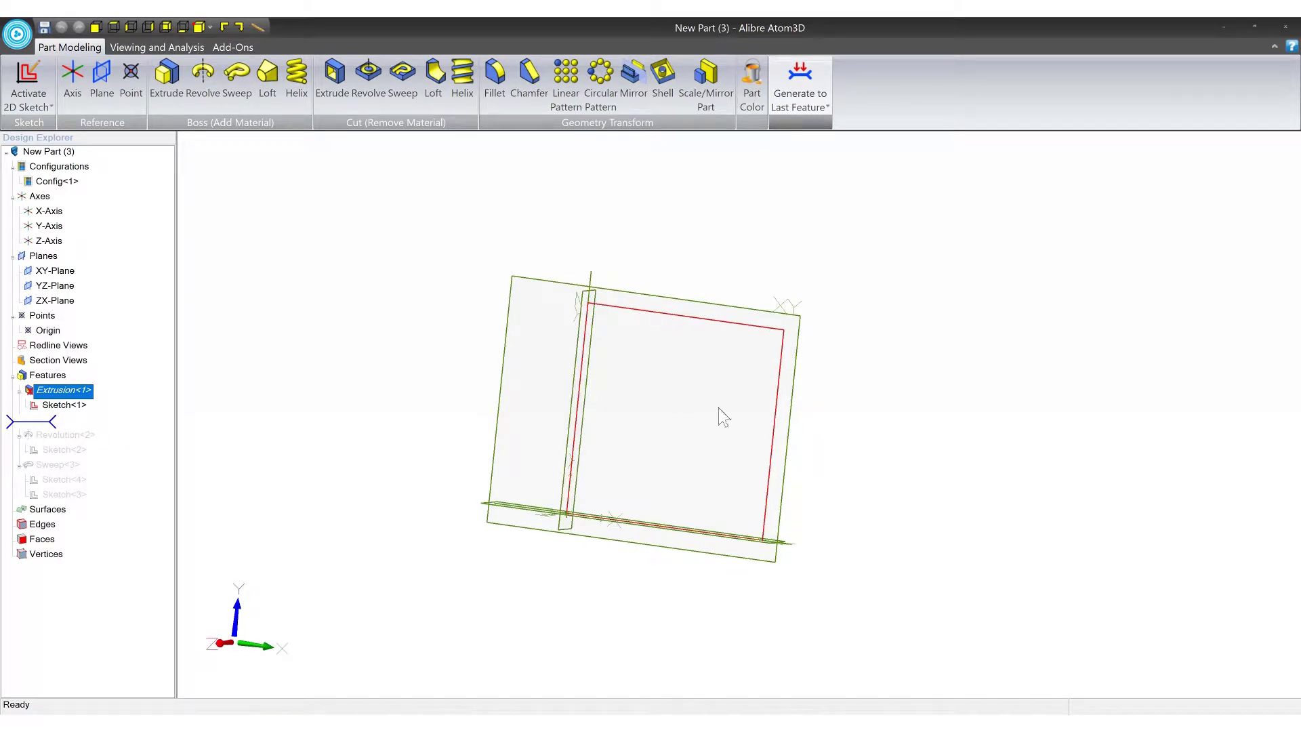
middle_click_drag(688, 403, 668, 394)
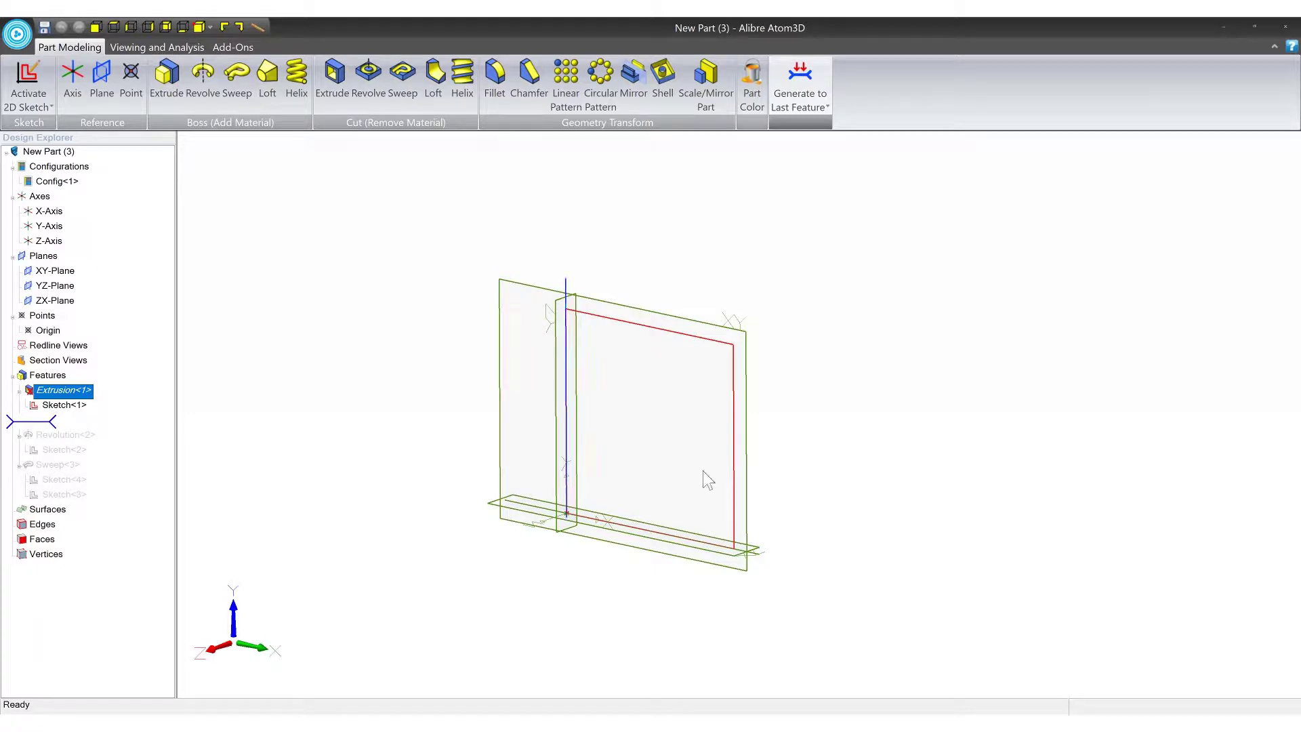
Start a sketch on the XY plane and draw a larger rectangle enclosing the Sketch<1> rectangle
right_click(546, 288)
left_click(577, 296)
scroll(431, 355, "down", 3)
left_click(224, 75)
left_click(399, 212)
left_click(667, 499)
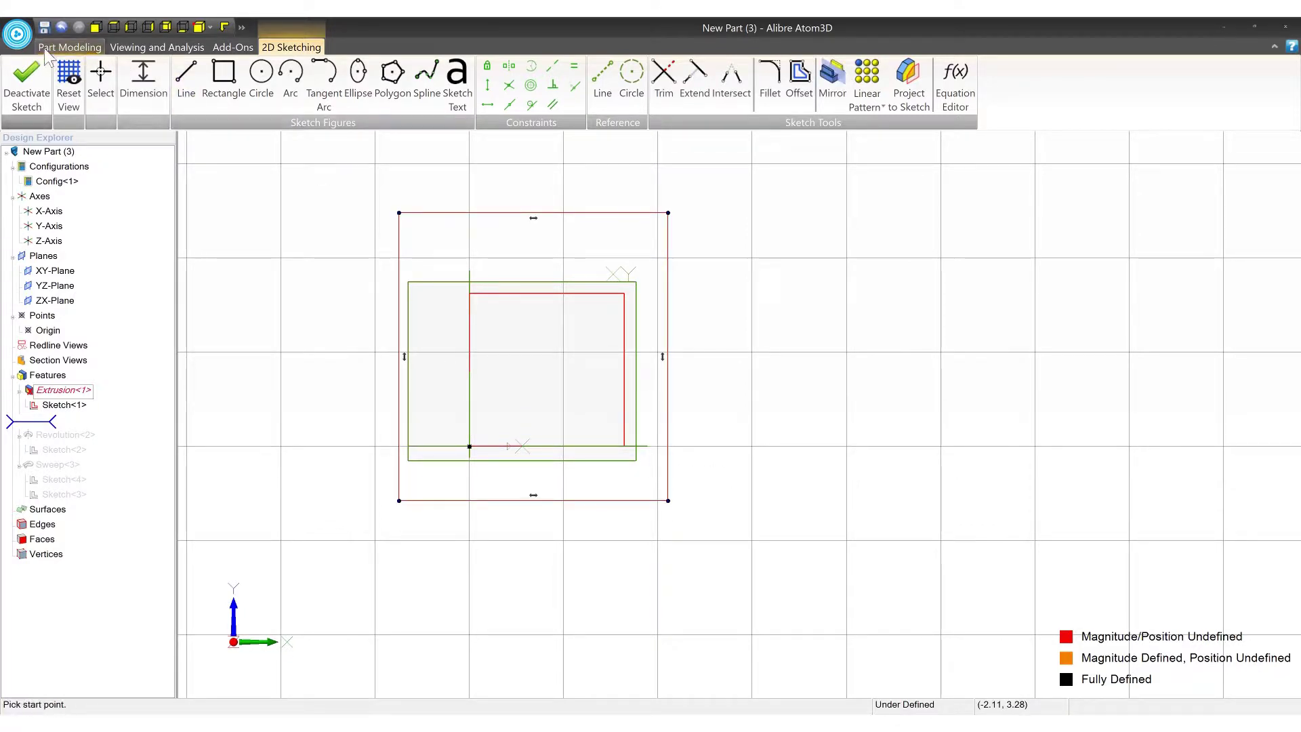
Extrude the new rectangle as a boss to a depth of 5.000 inches along its normal
left_click(69, 47)
left_click(162, 82)
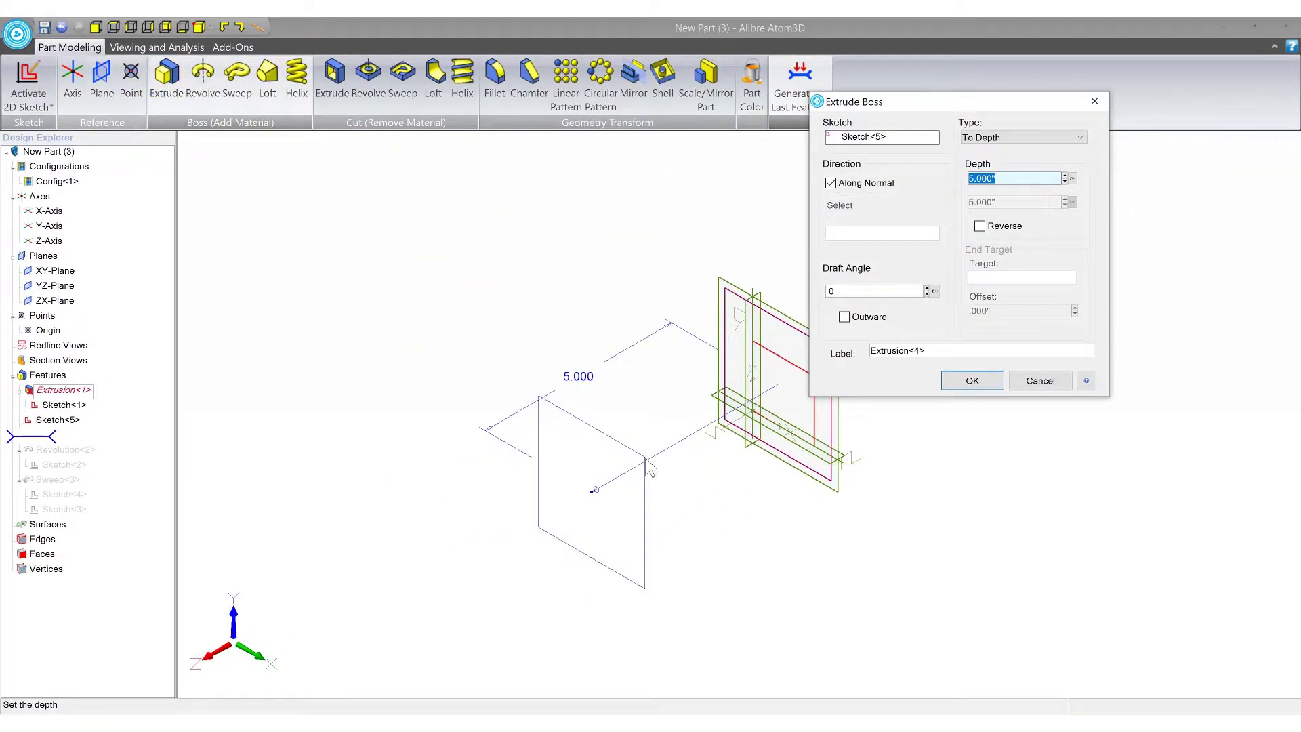
left_click(975, 383)
scroll(517, 427, "up", 4)
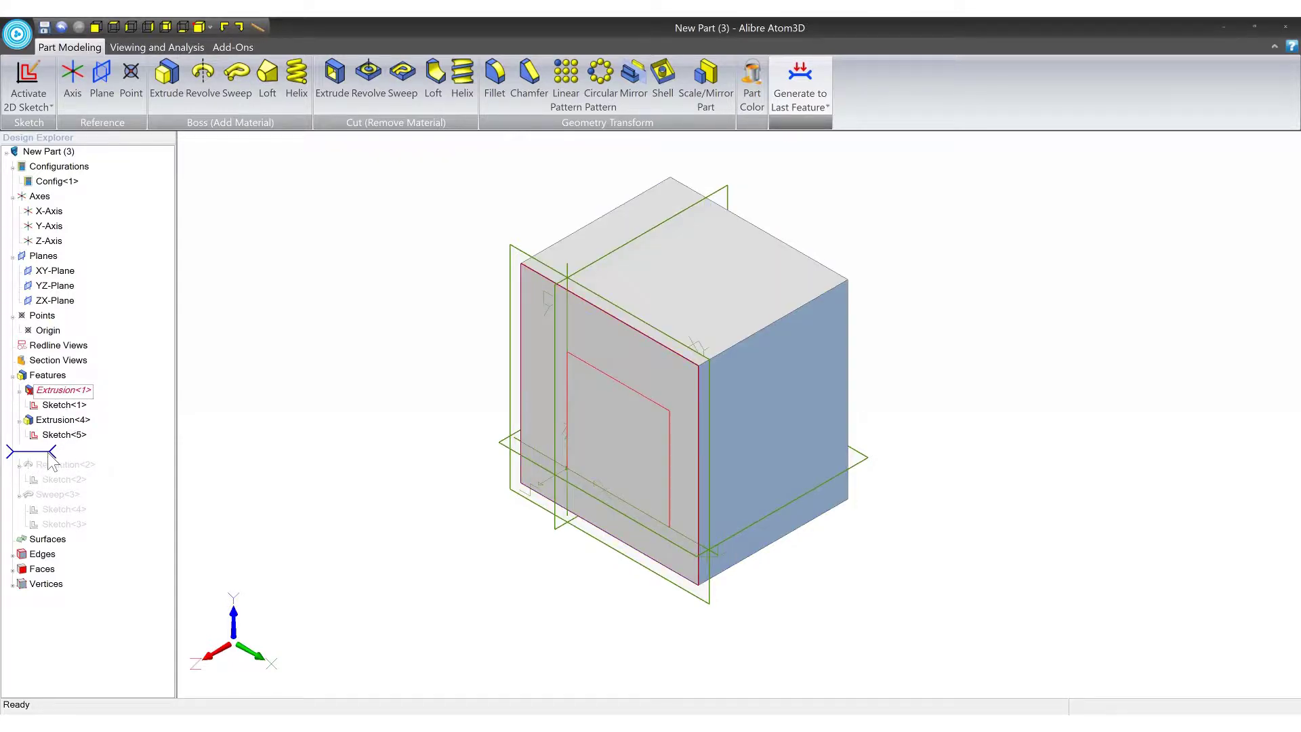
Roll the history back before Extrusion<4> to review the failure of Extrusion<1>, and roll forward past Extrusion<4>
left_click_drag(49, 425, 49, 420)
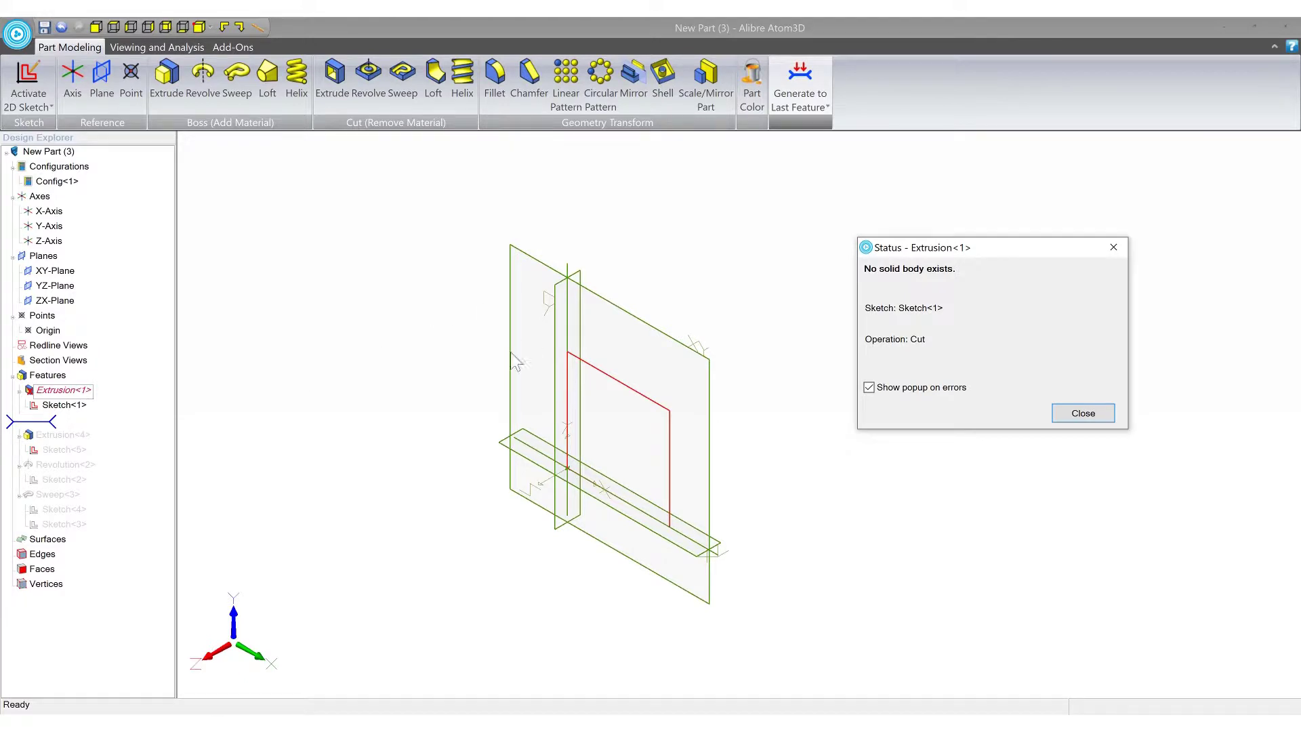
left_click(1093, 410)
left_click_drag(49, 423, 52, 433)
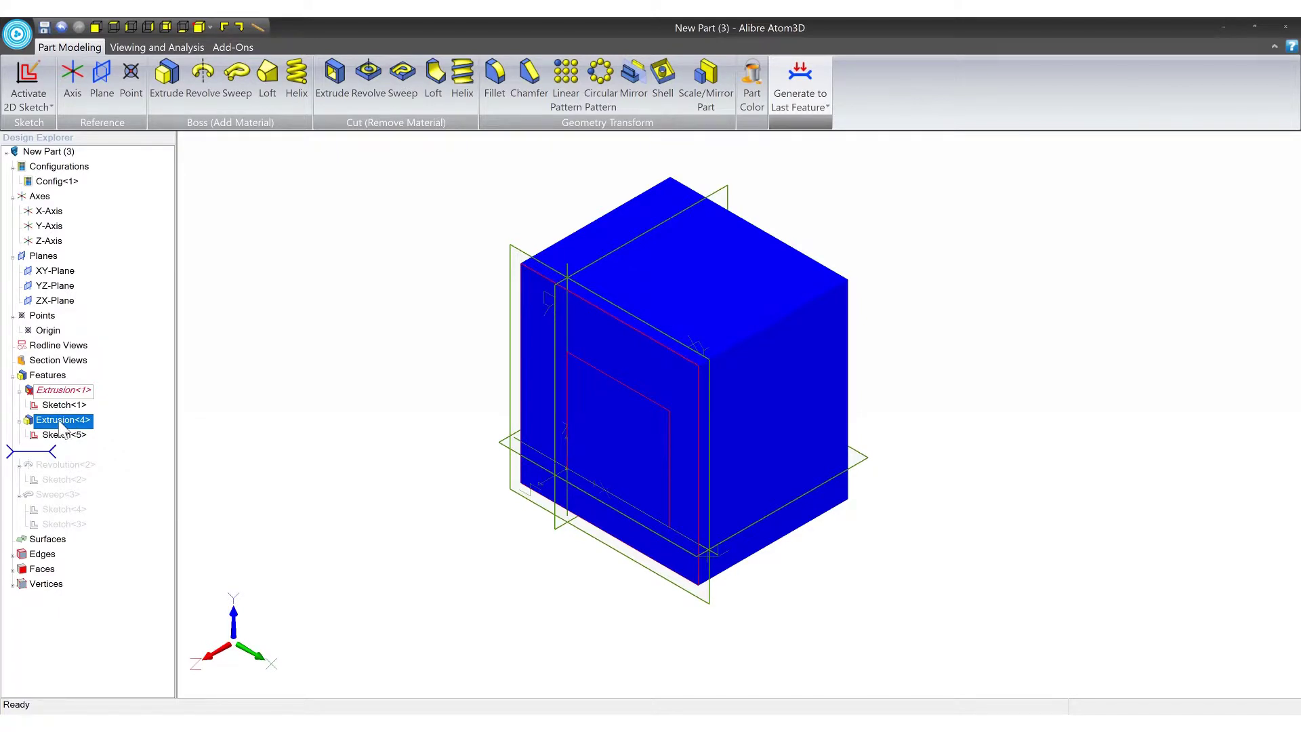
Reorder Extrusion<4> above Extrusion<1> and step the history forward through the cut to examine the opening
left_click_drag(58, 396, 58, 395)
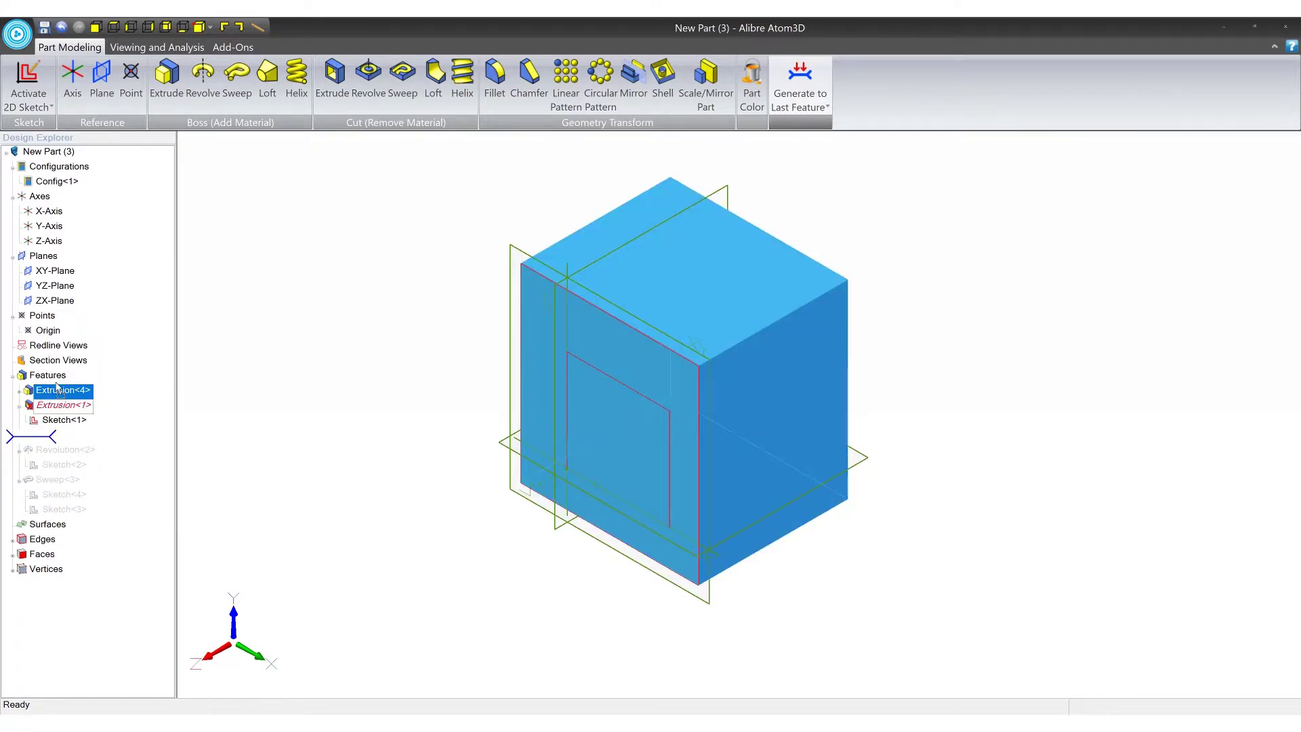
left_click(418, 315)
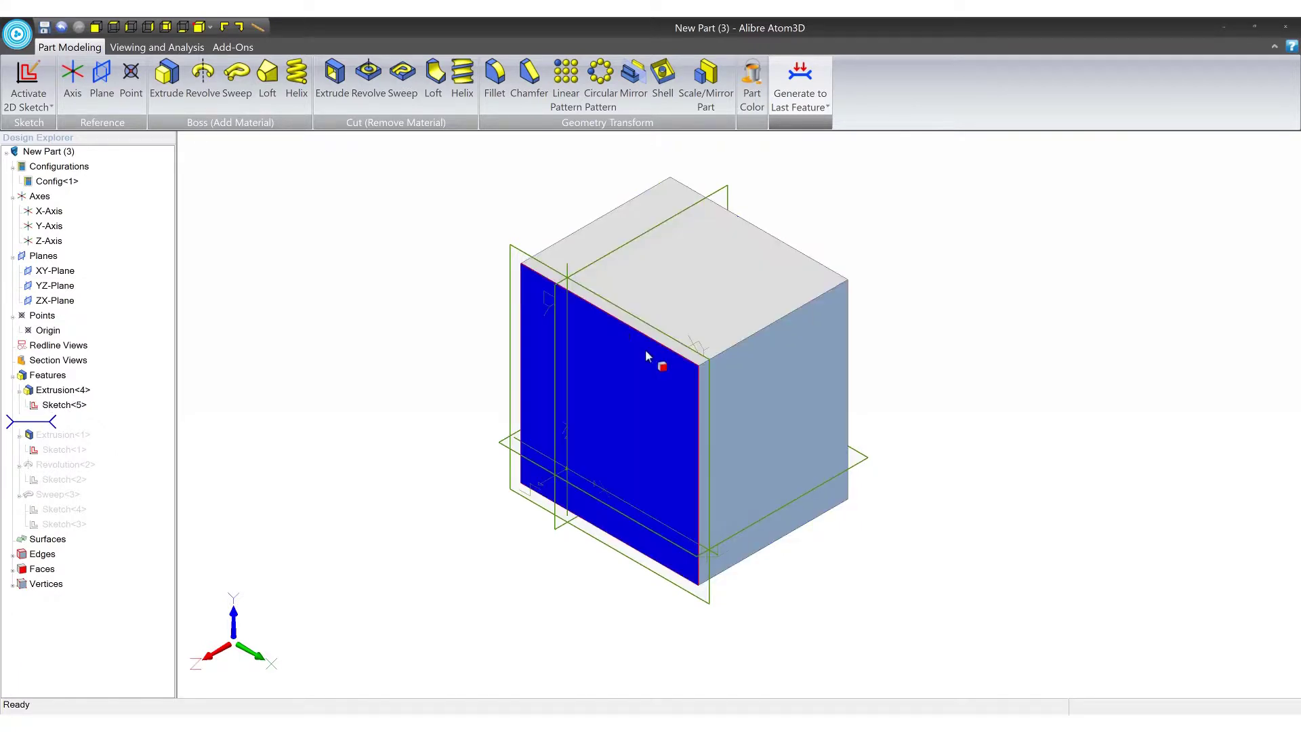
left_click_drag(32, 421, 31, 451)
middle_click_drag(685, 375, 603, 379)
Suppress both Extrusion<4> and Extrusion<1>
right_click(69, 392)
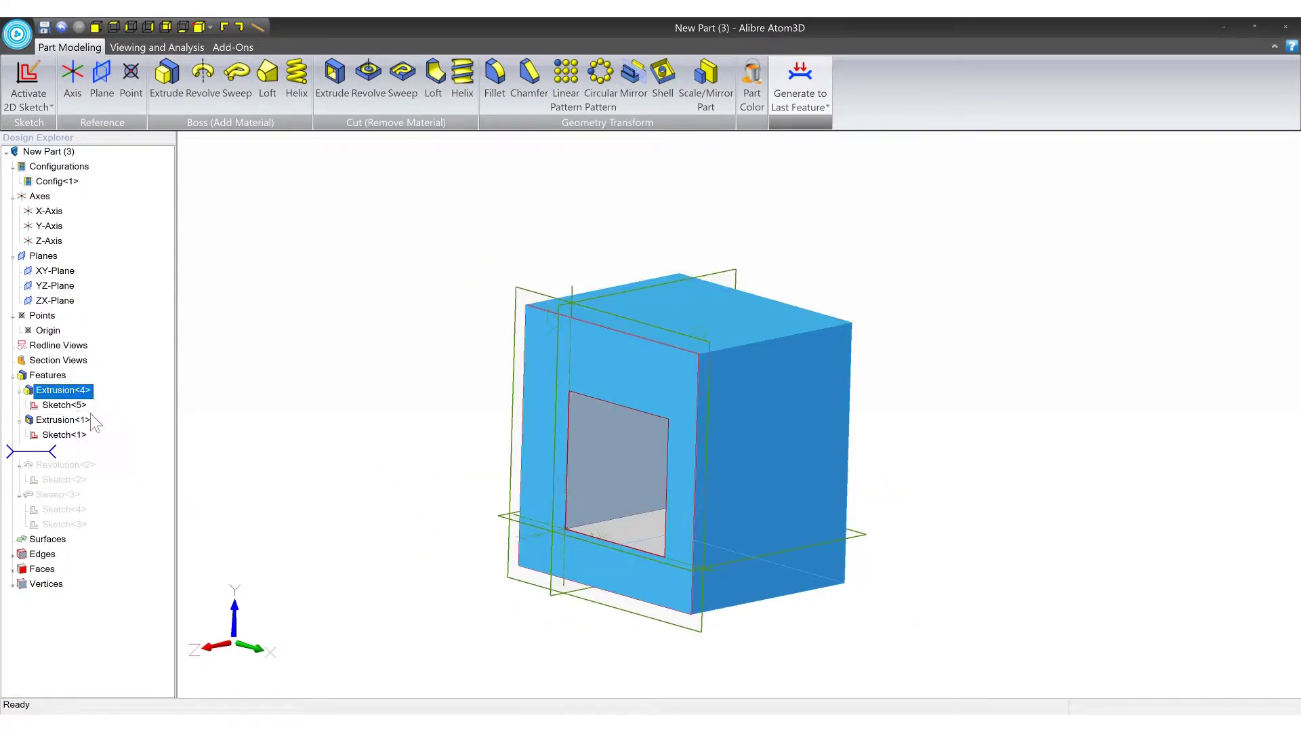
left_click(94, 415)
right_click(63, 420)
left_click(95, 443)
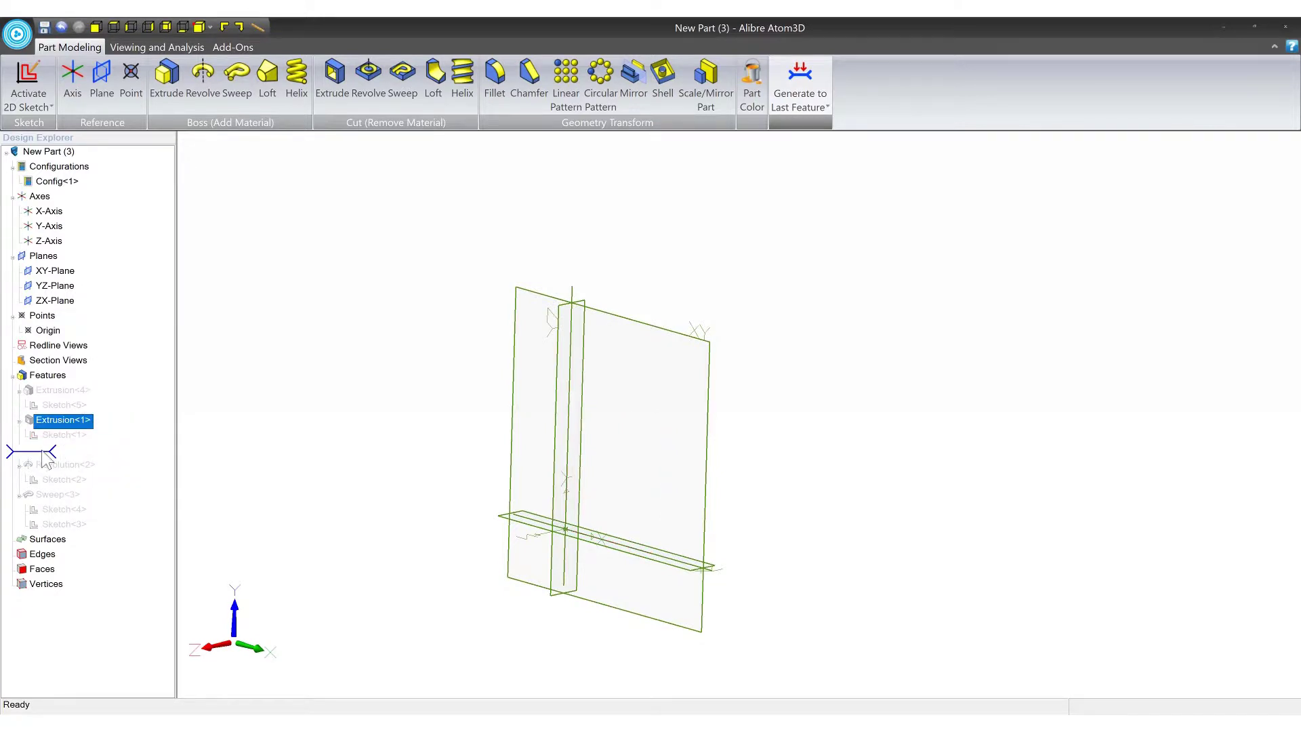
Roll the history forward past Revolution<2>, unsuppress that feature, and dismiss its error status
right_click(54, 450)
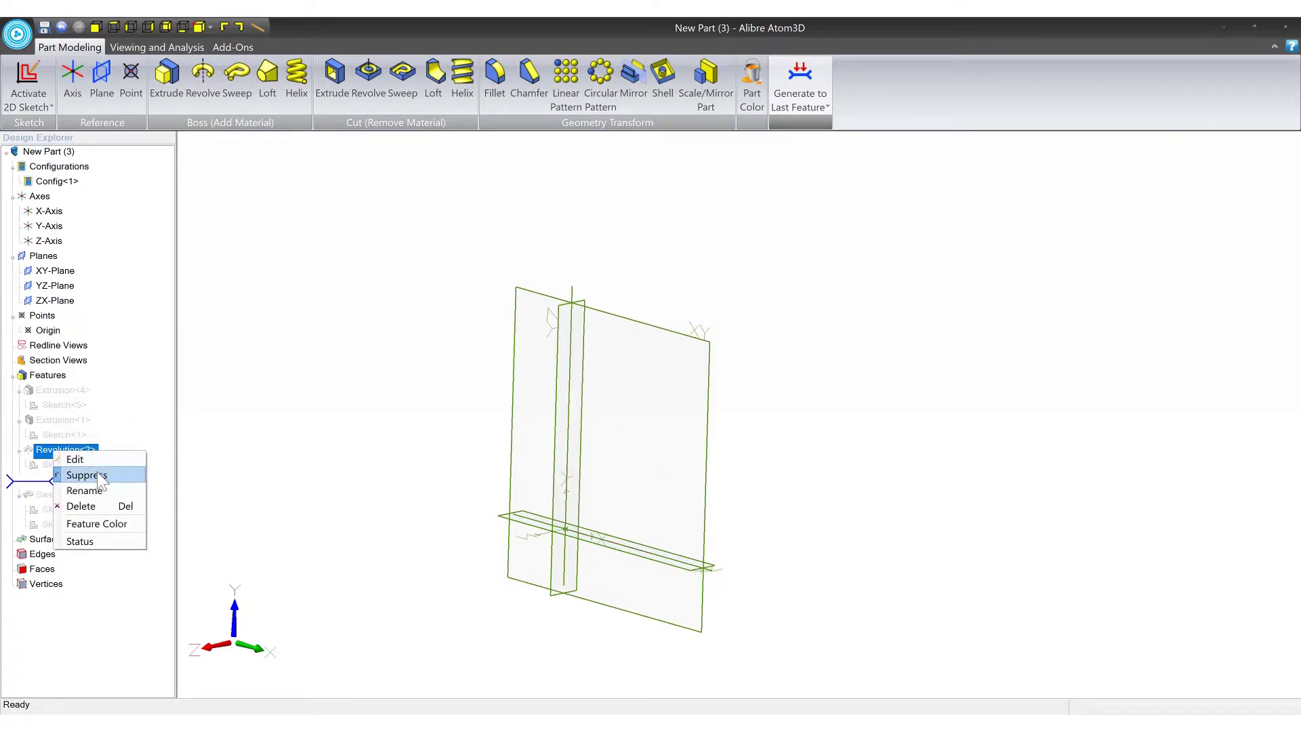
left_click(87, 475)
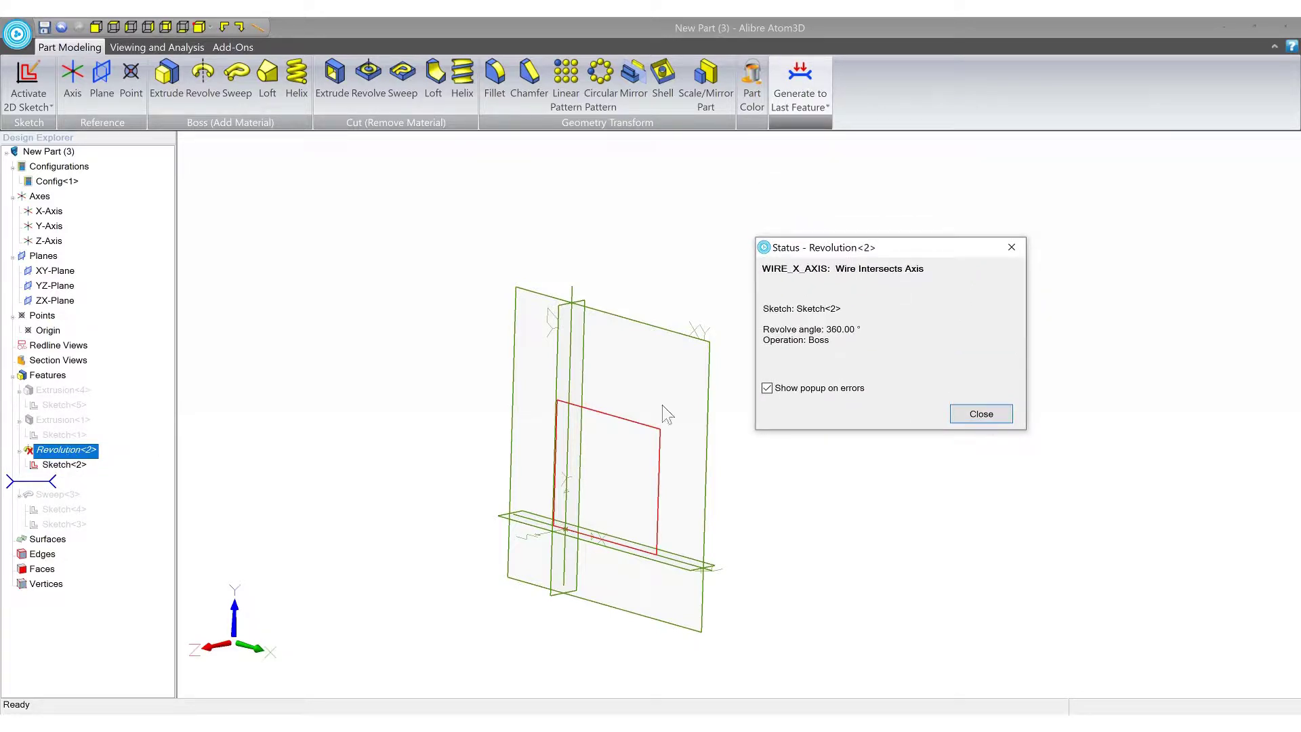
left_click(1004, 415)
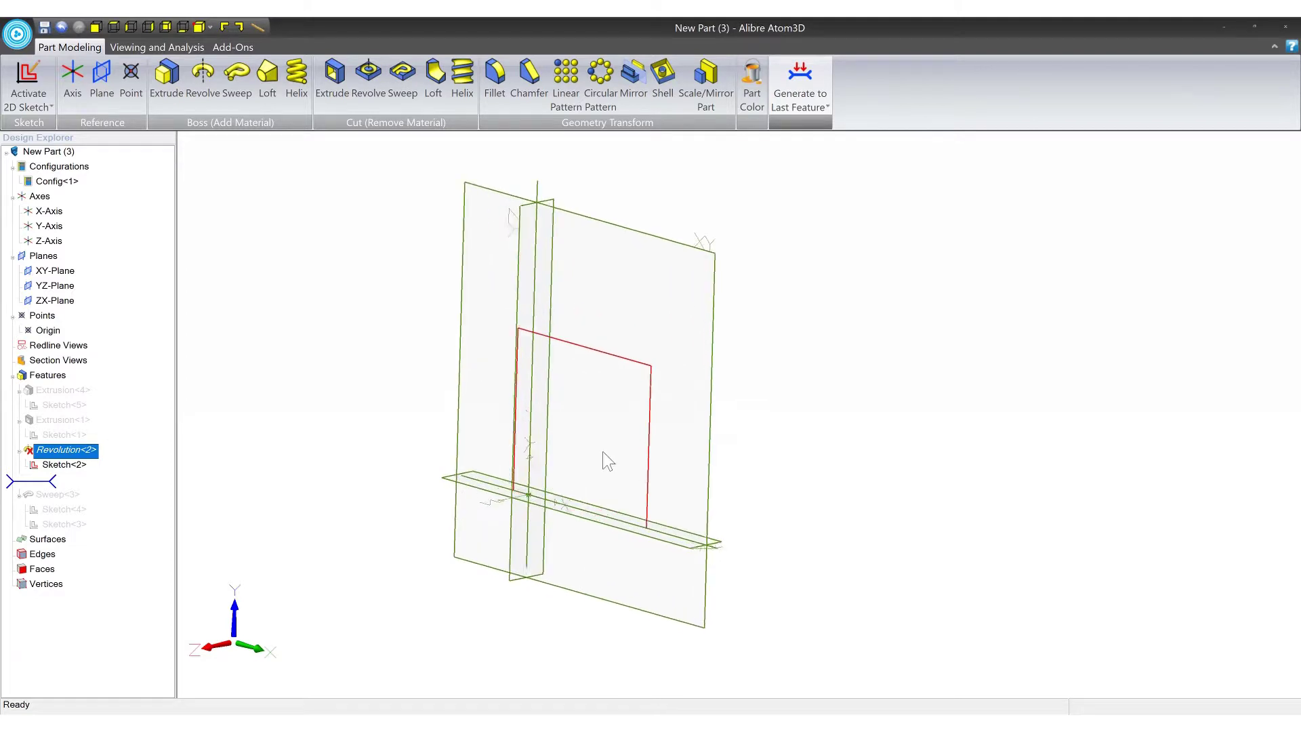
Examine where the Revolution<2> profile lies relative to the vertical axis and check the feature's error status
middle_click_drag(608, 460, 606, 448)
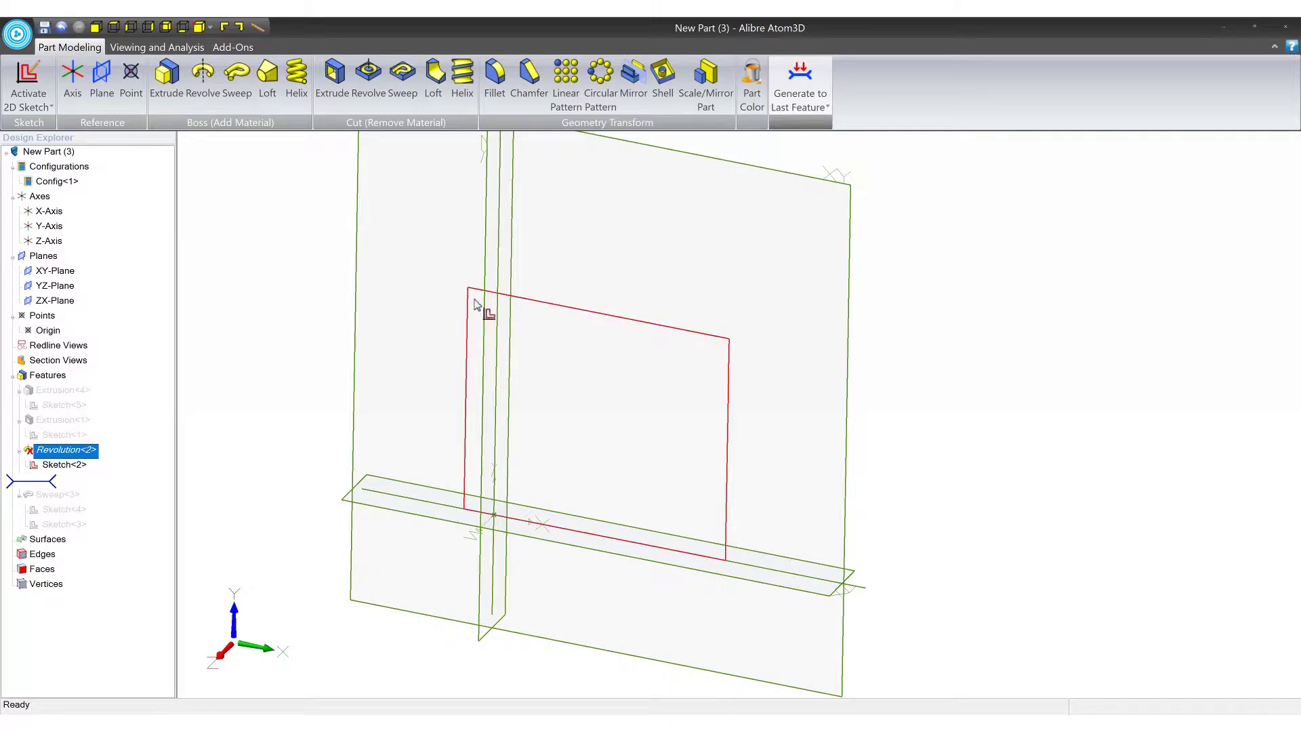
right_click(70, 450)
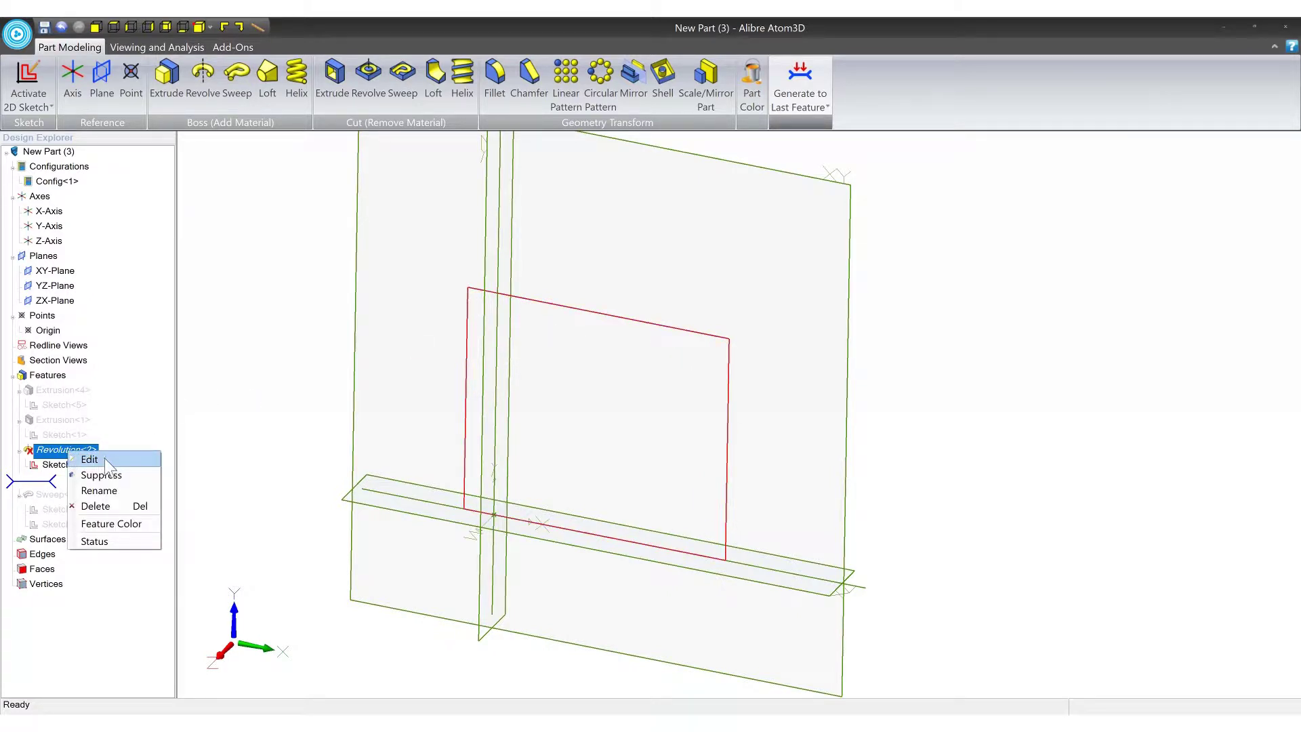
left_click(126, 540)
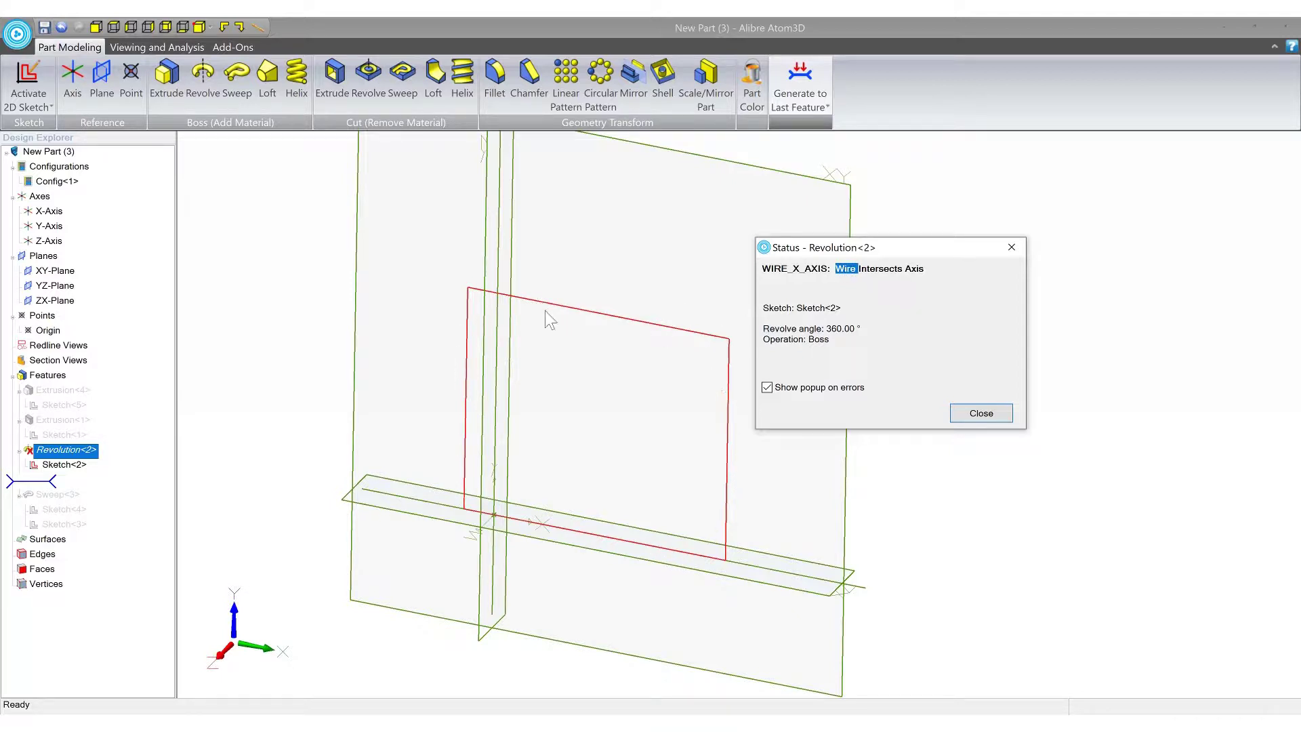
left_click(976, 412)
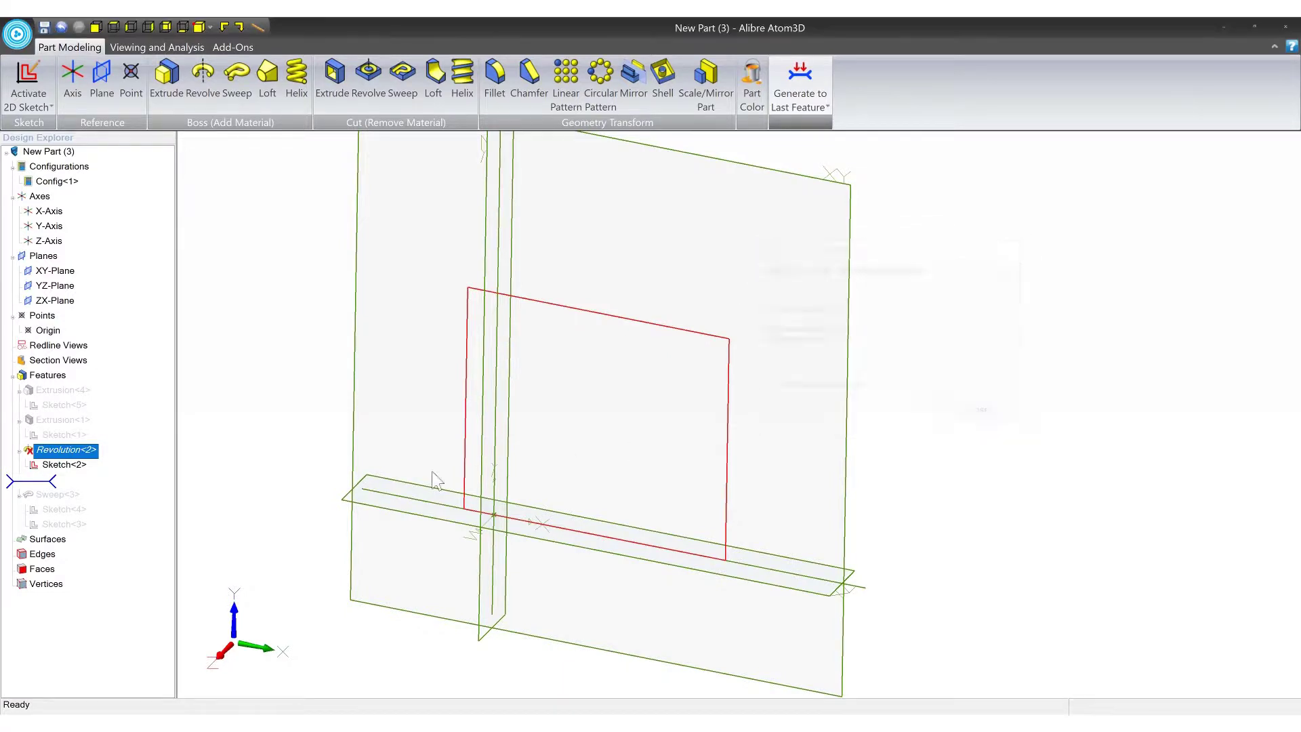
Open Revolution<2> for editing, inspect its revolve preview around the Y-Axis, reapply it and dismiss the error status
right_click(80, 459)
left_click(114, 461)
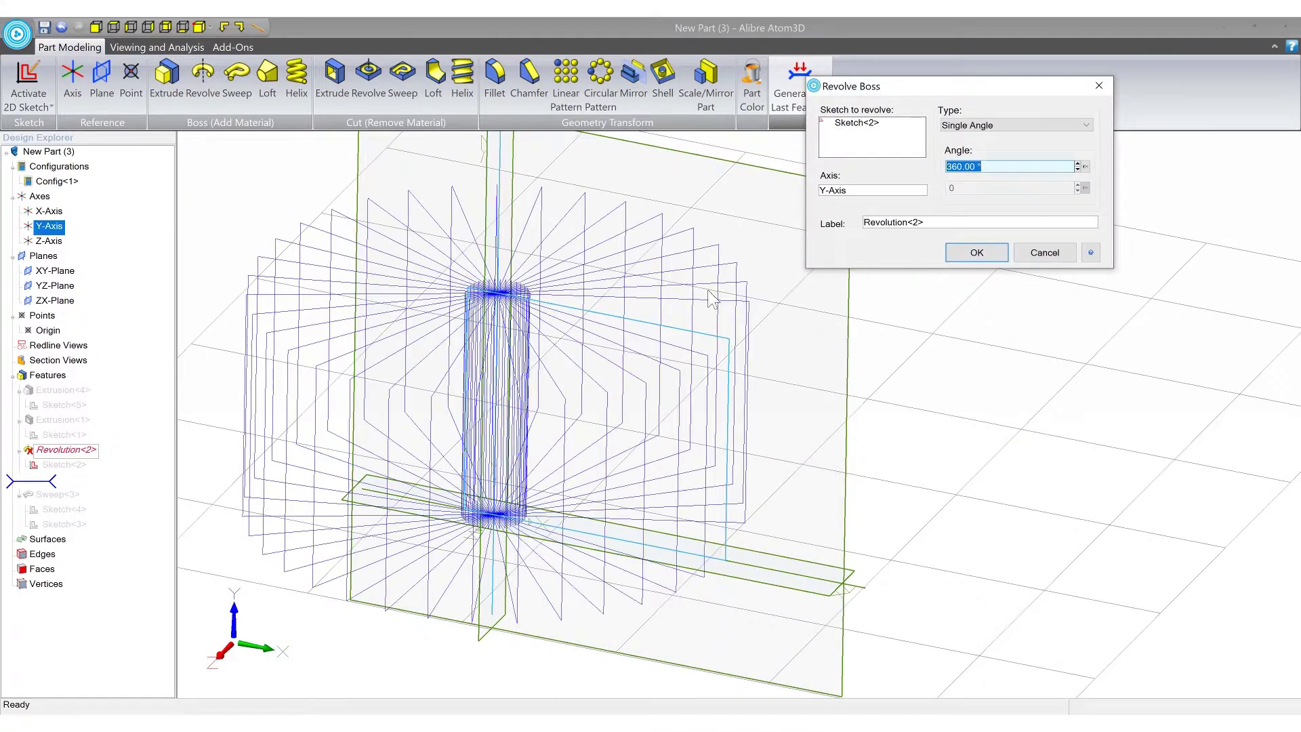
left_click_drag(942, 95, 964, 244)
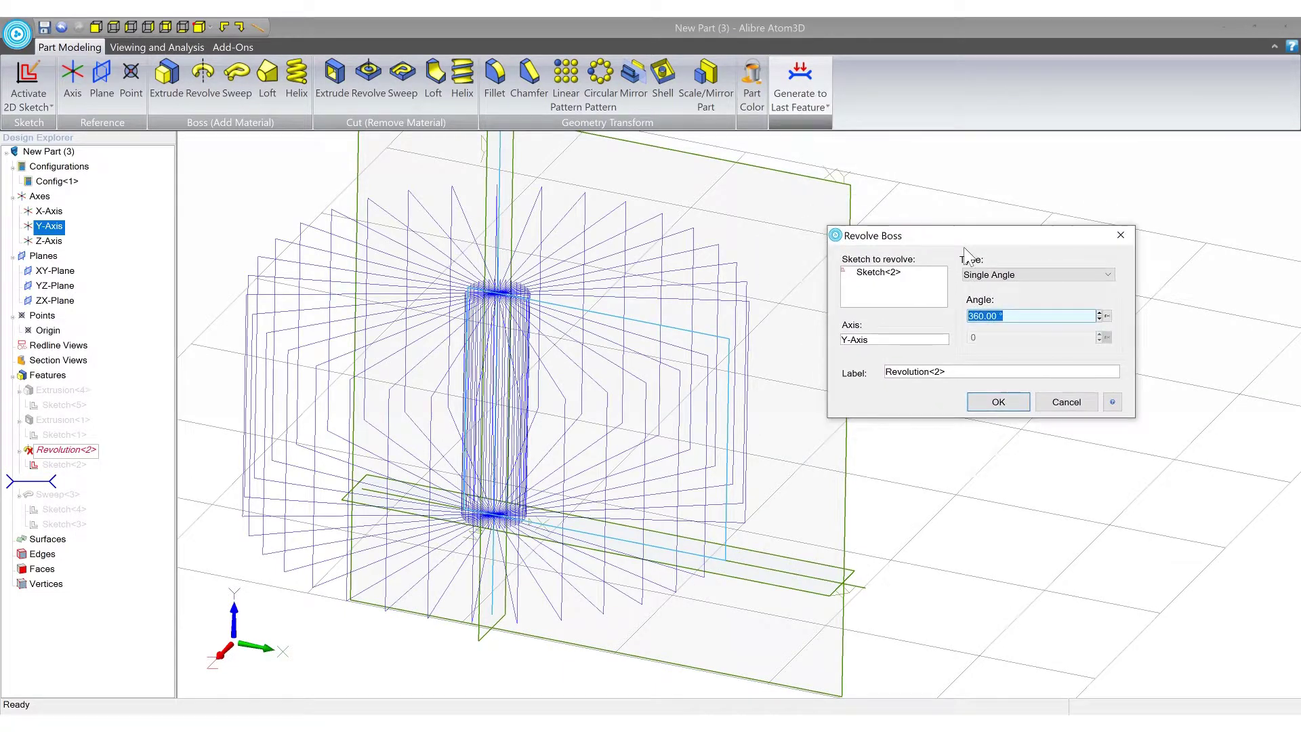
left_click(881, 340)
middle_click_drag(613, 290, 599, 283)
key("ctrl+shift+f")
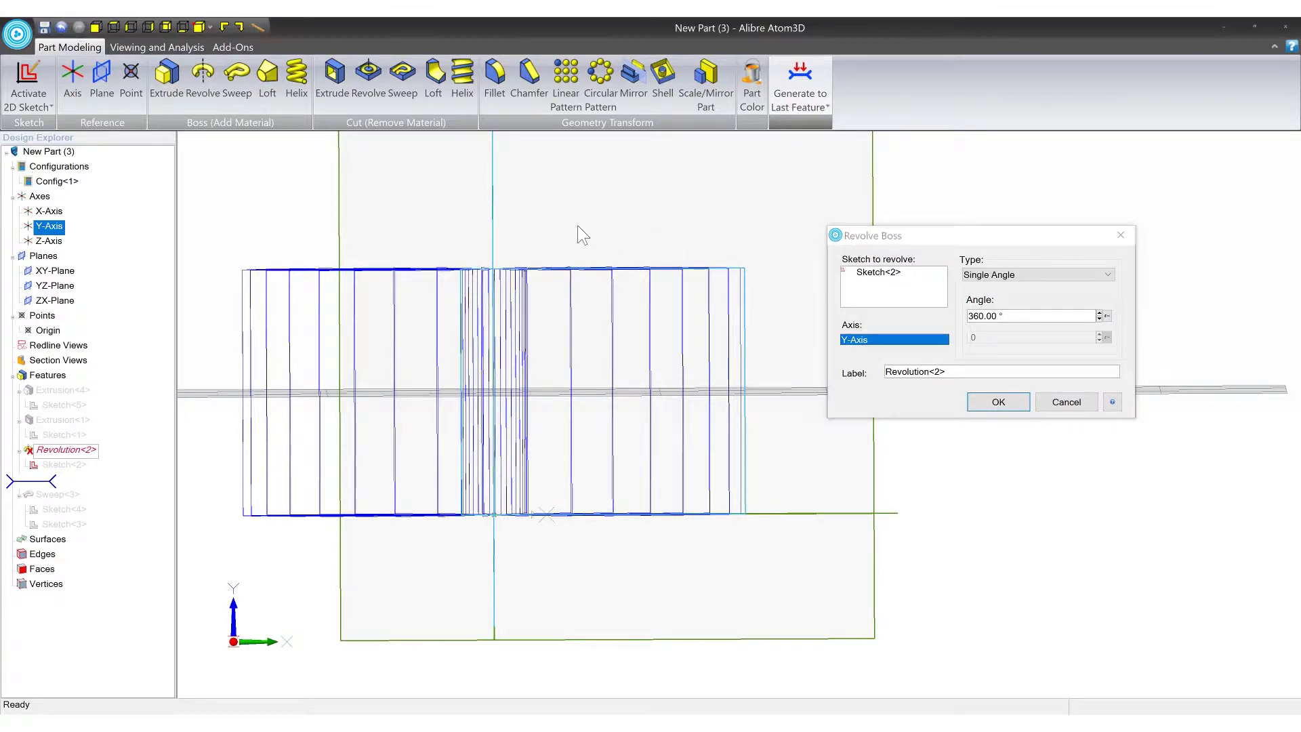
mouse_move(580, 230)
middle_mouse_down()
mouse_move(499, 218)
mouse_move(566, 217)
middle_mouse_up()
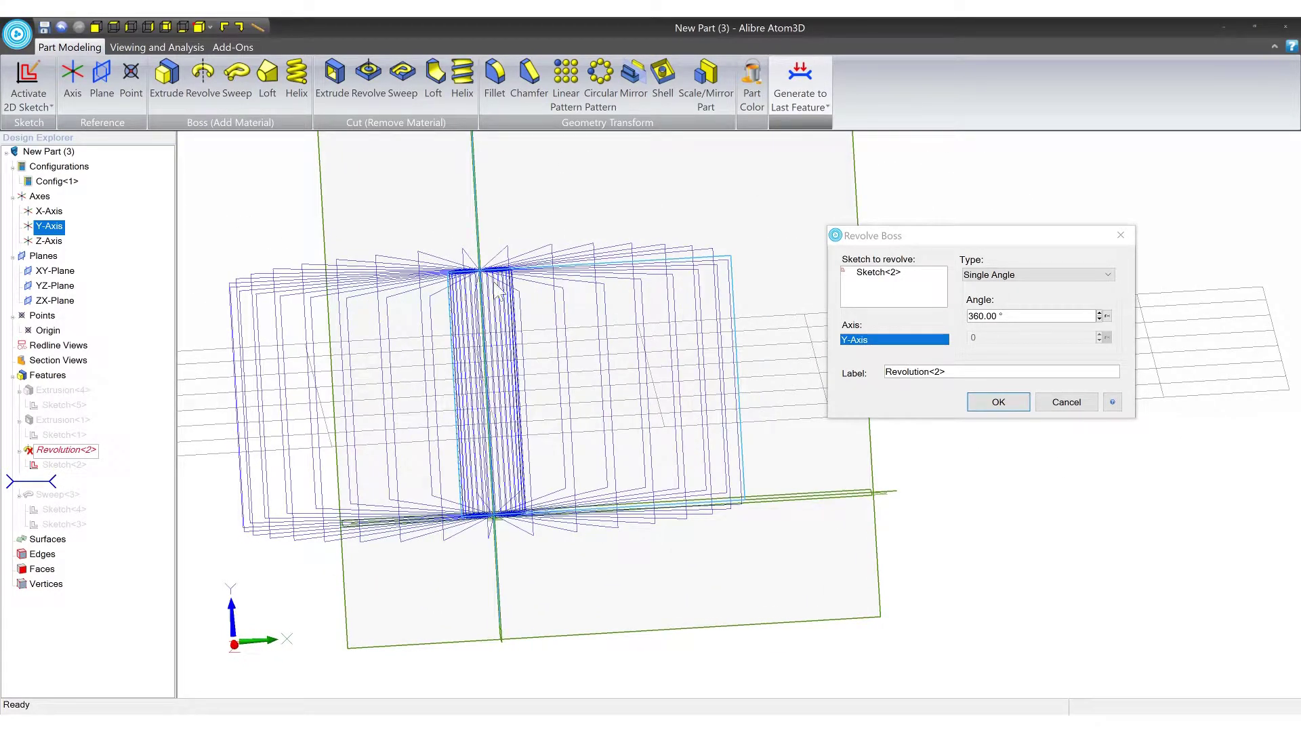
left_click(1000, 404)
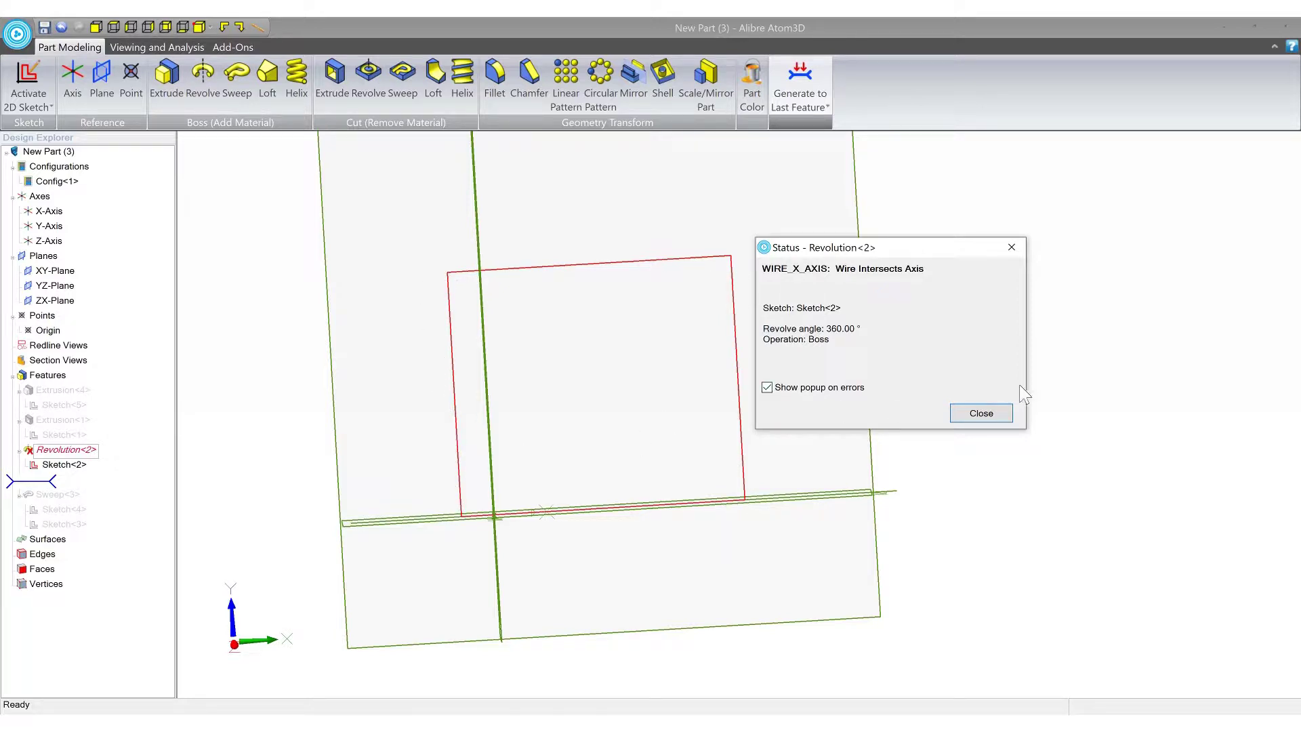
left_click(969, 412)
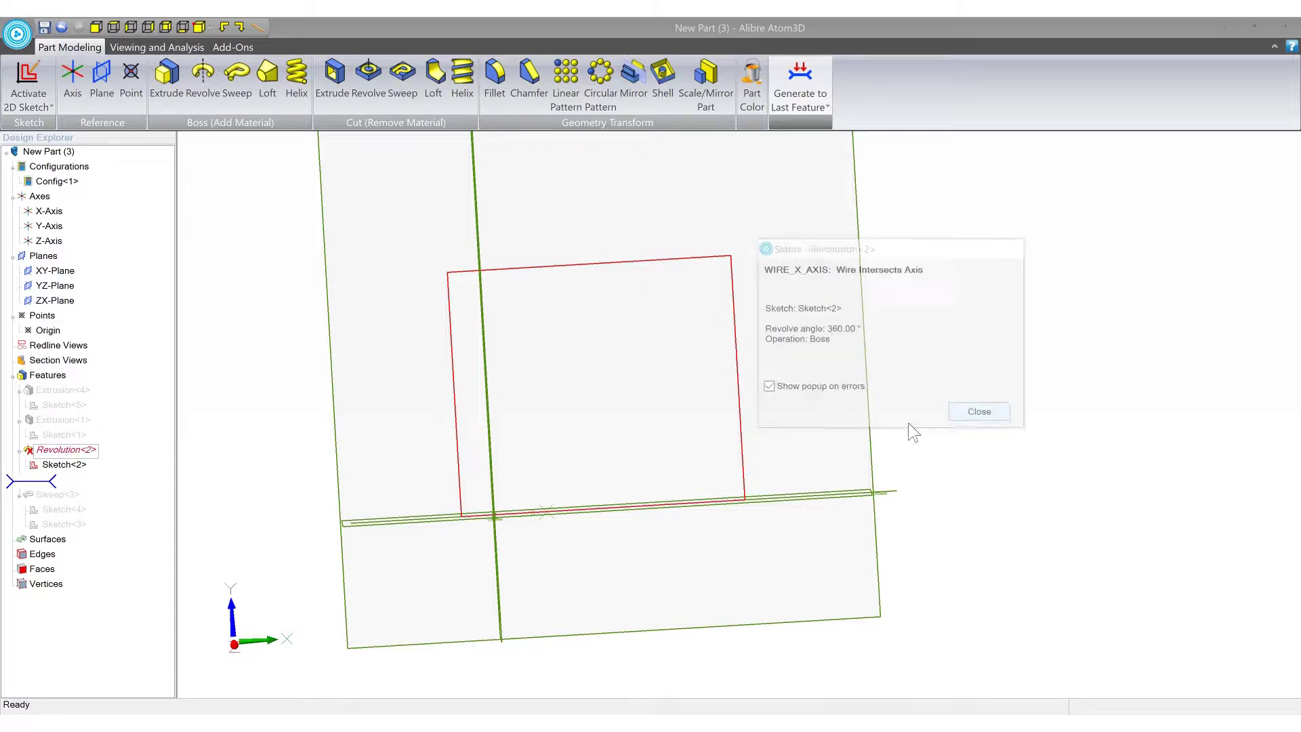
Edit Sketch<2> and move the rectangle's left edge across the Y-Axis so the profile lies entirely on the positive X side
right_click(76, 466)
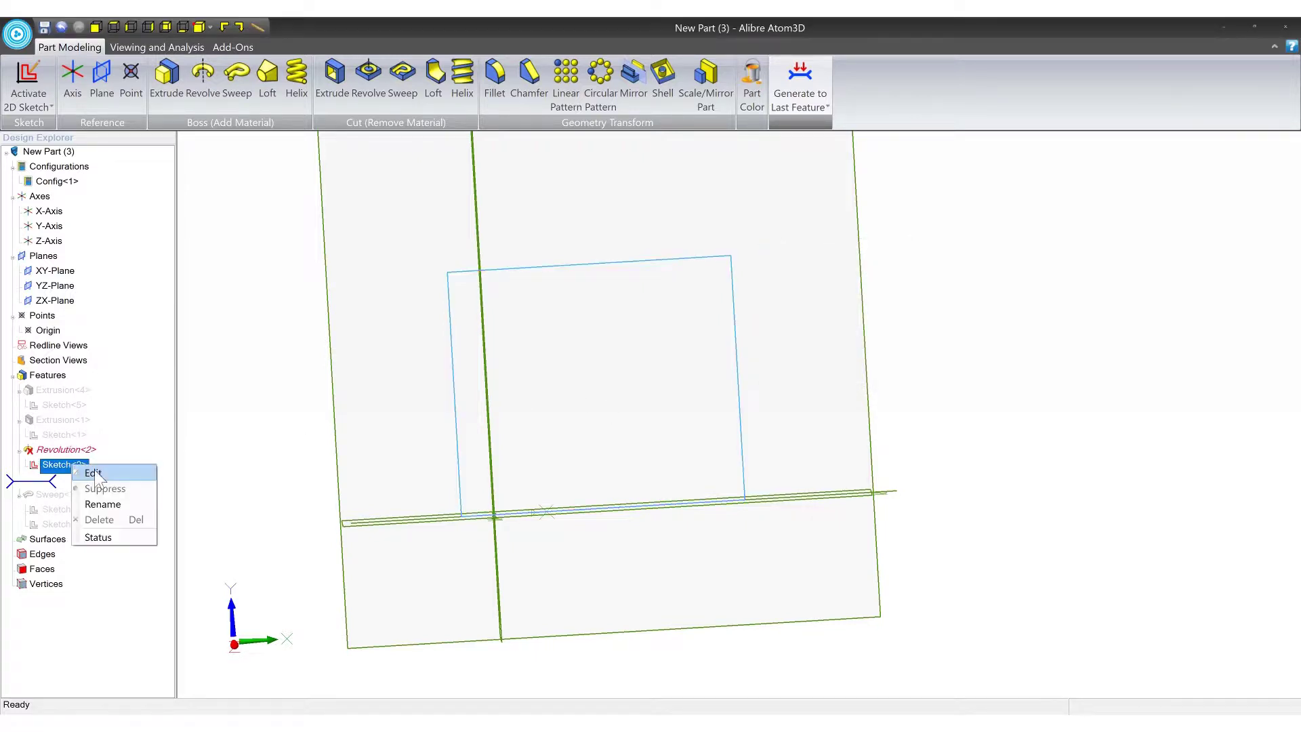
left_click(109, 473)
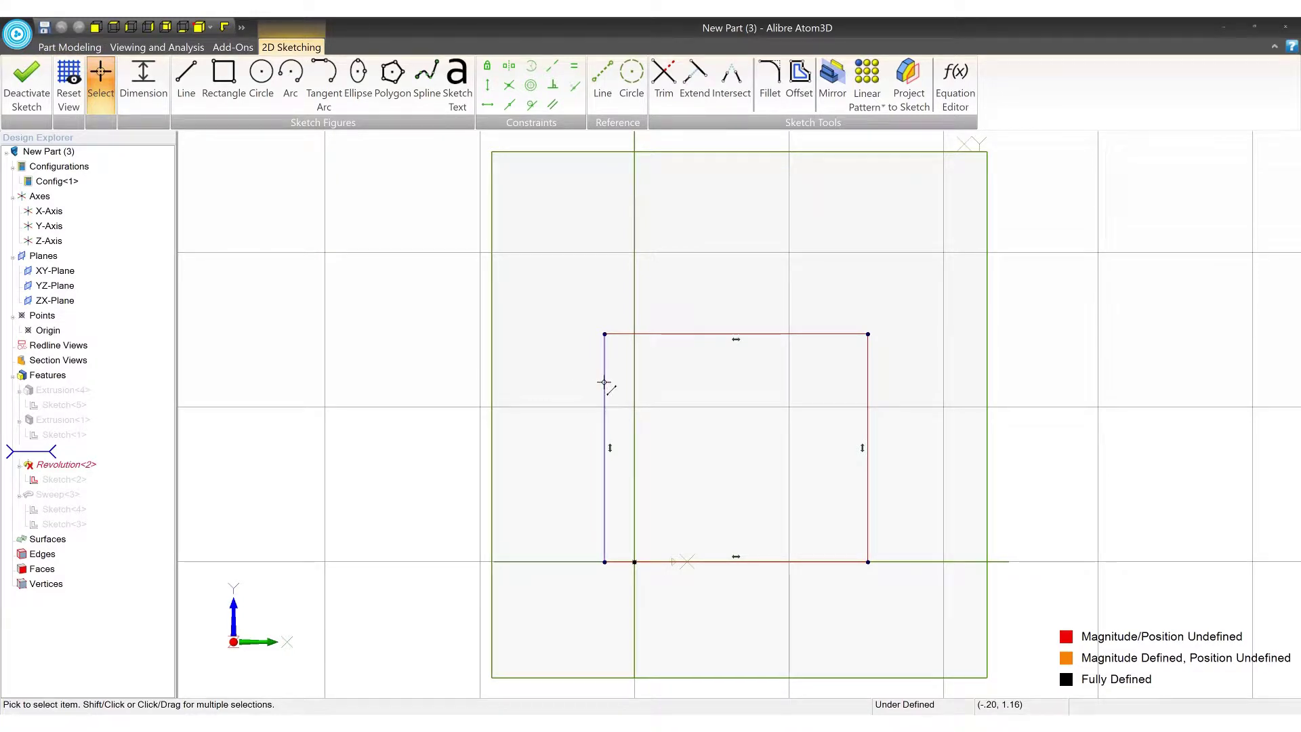
left_click_drag(603, 382, 641, 384)
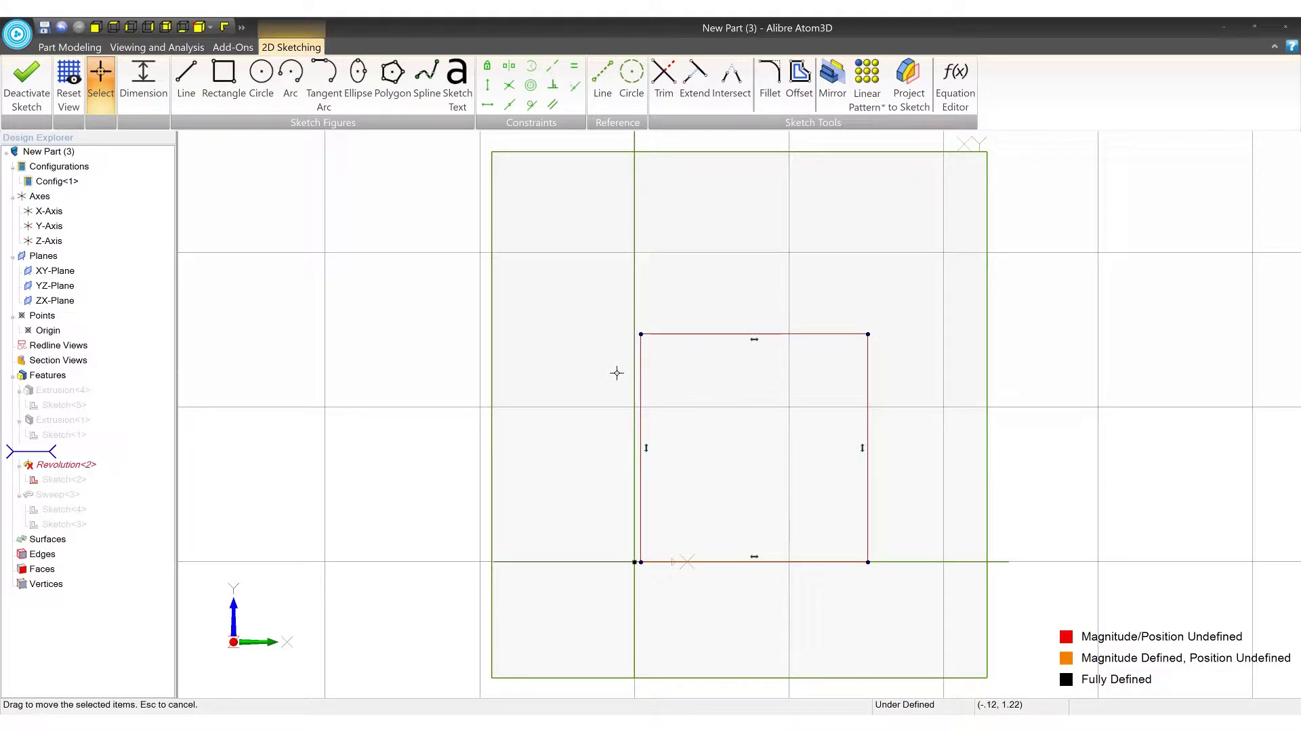
middle_click_drag(670, 387, 650, 373)
left_click(644, 365)
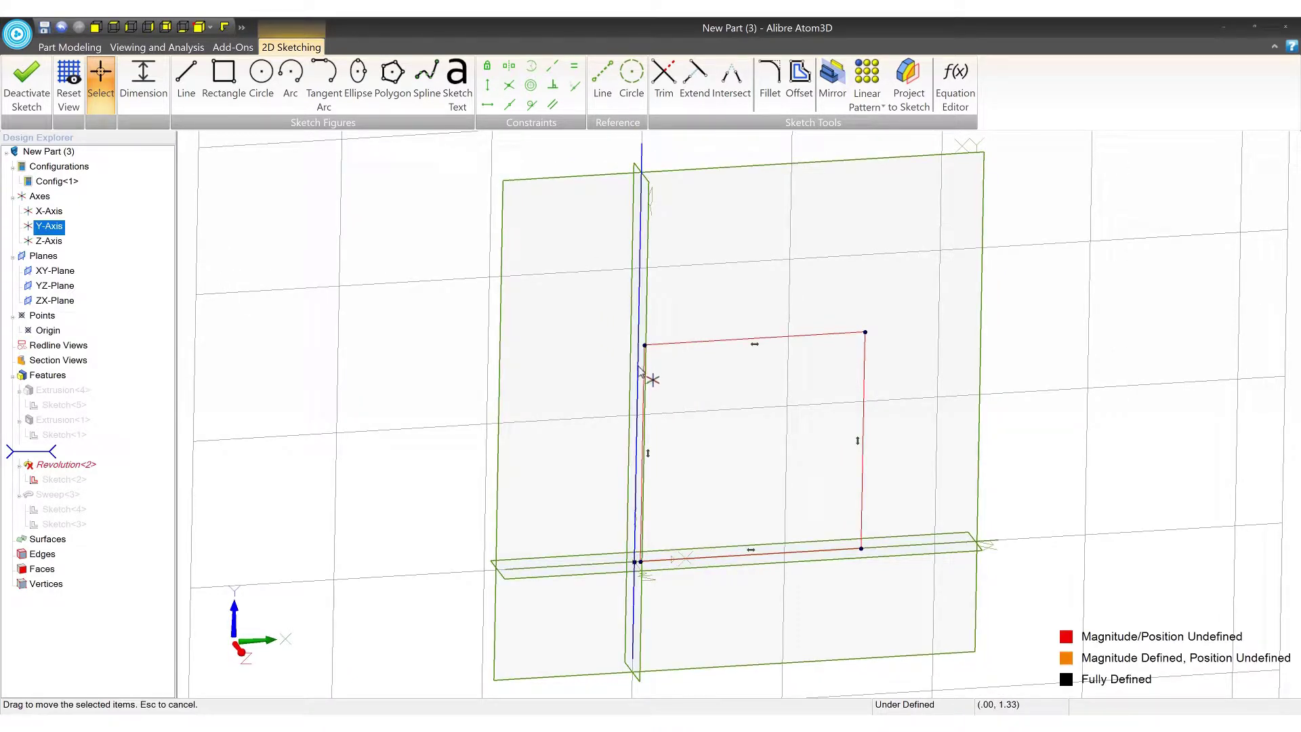
Close the Sketch<2> edit to regenerate Revolution<2> and view the revolved solid at an angle
mouse_move(652, 379)
middle_mouse_down()
mouse_move(674, 392)
mouse_move(595, 386)
middle_mouse_up()
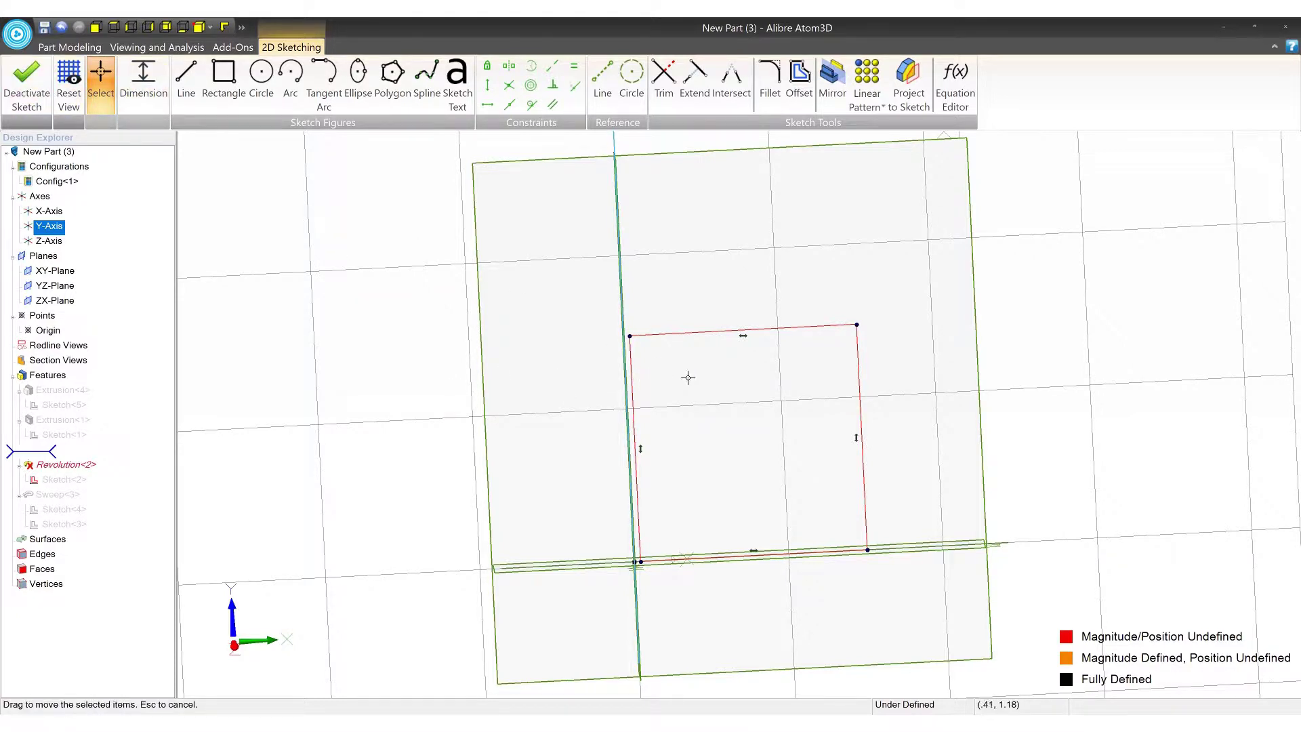
left_click(26, 80)
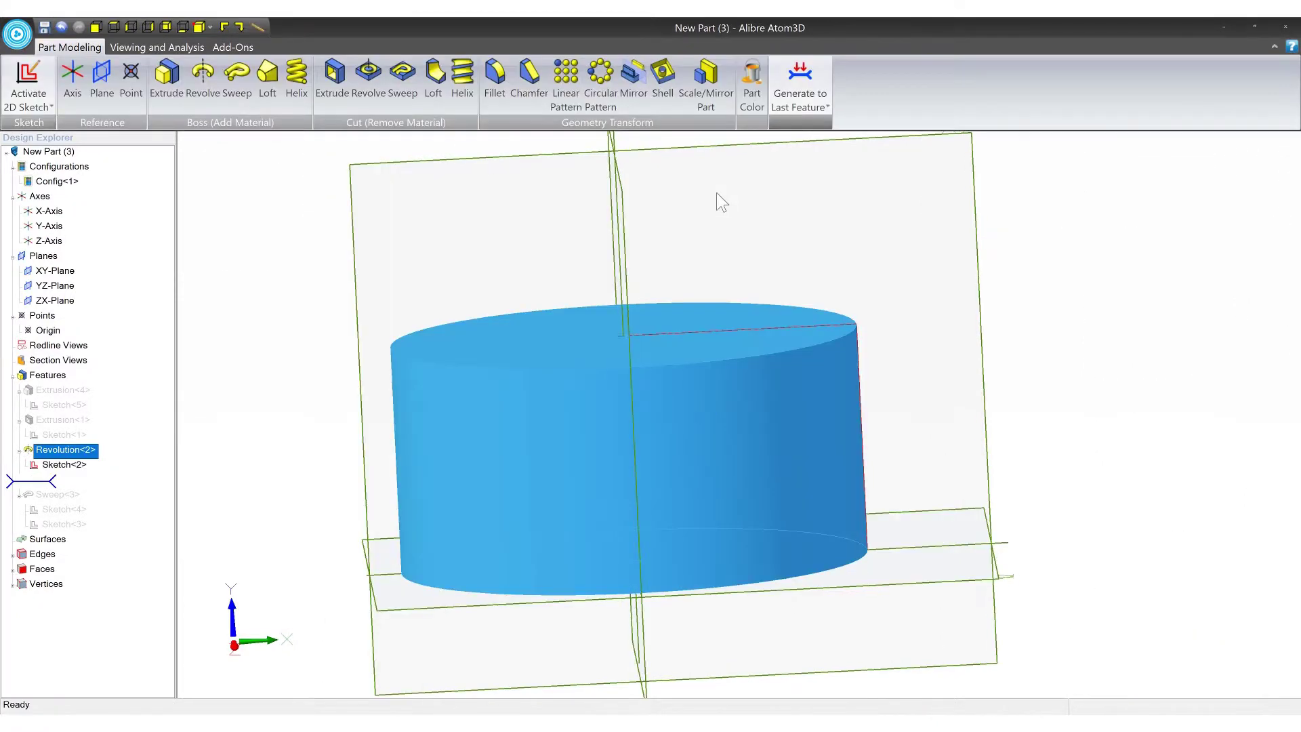
mouse_move(708, 347)
middle_mouse_down()
mouse_move(713, 376)
mouse_move(710, 356)
middle_mouse_up()
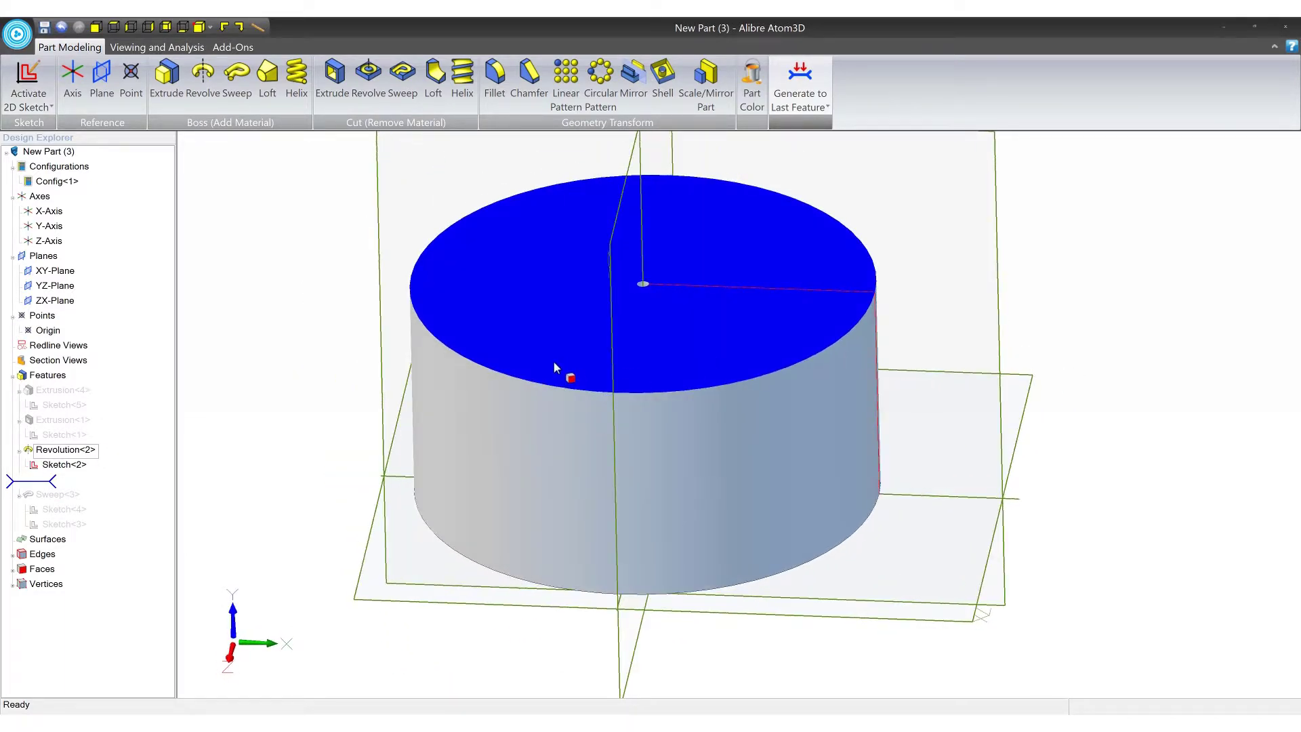
Edit Sketch<2> to delete its whole rectangle, close the sketch and dismiss the Revolution<2> error status
right_click(58, 467)
left_click(81, 474)
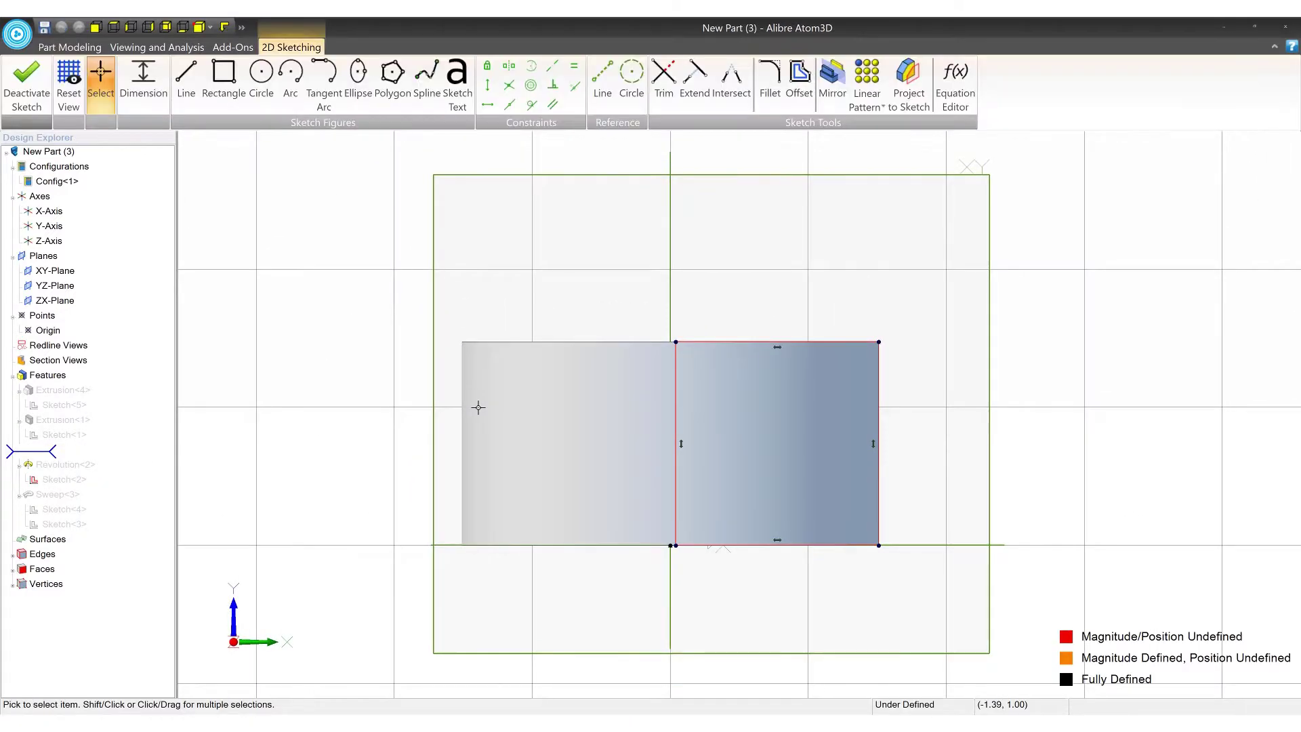
left_click_drag(580, 235, 1041, 536)
key("Delete")
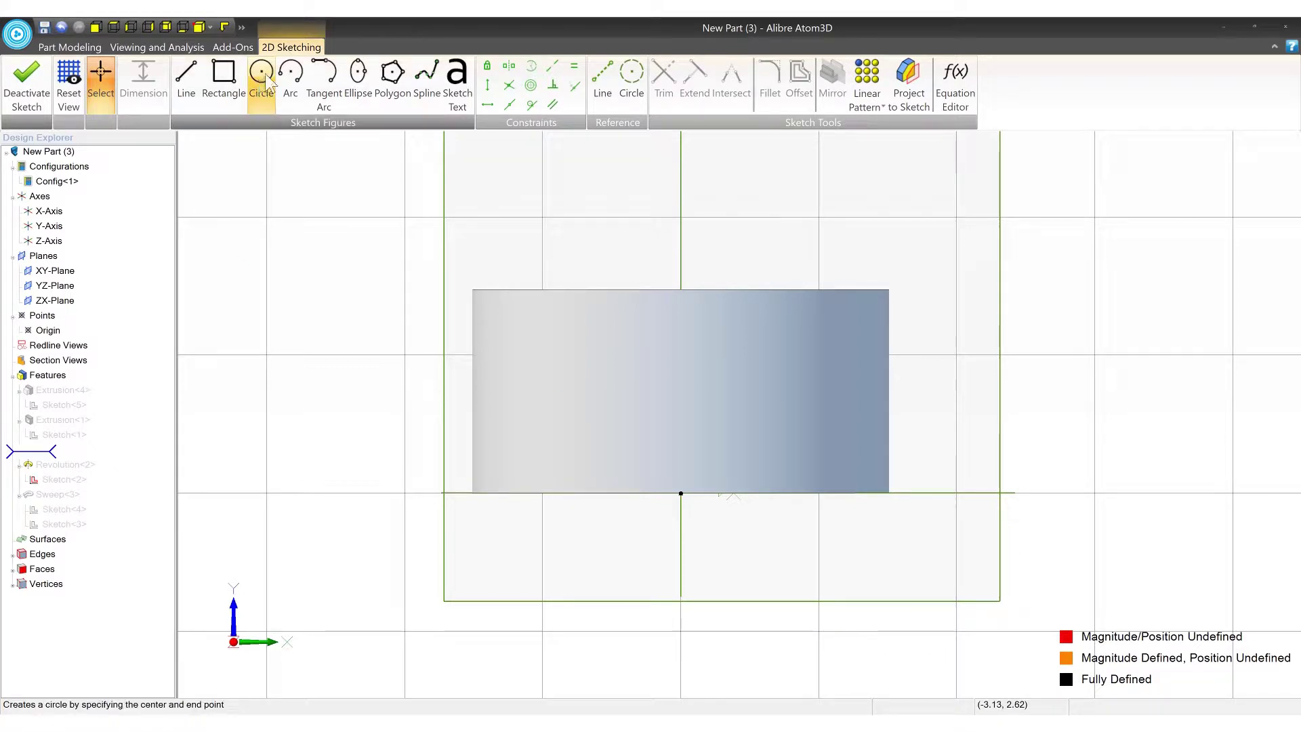
left_click(264, 73)
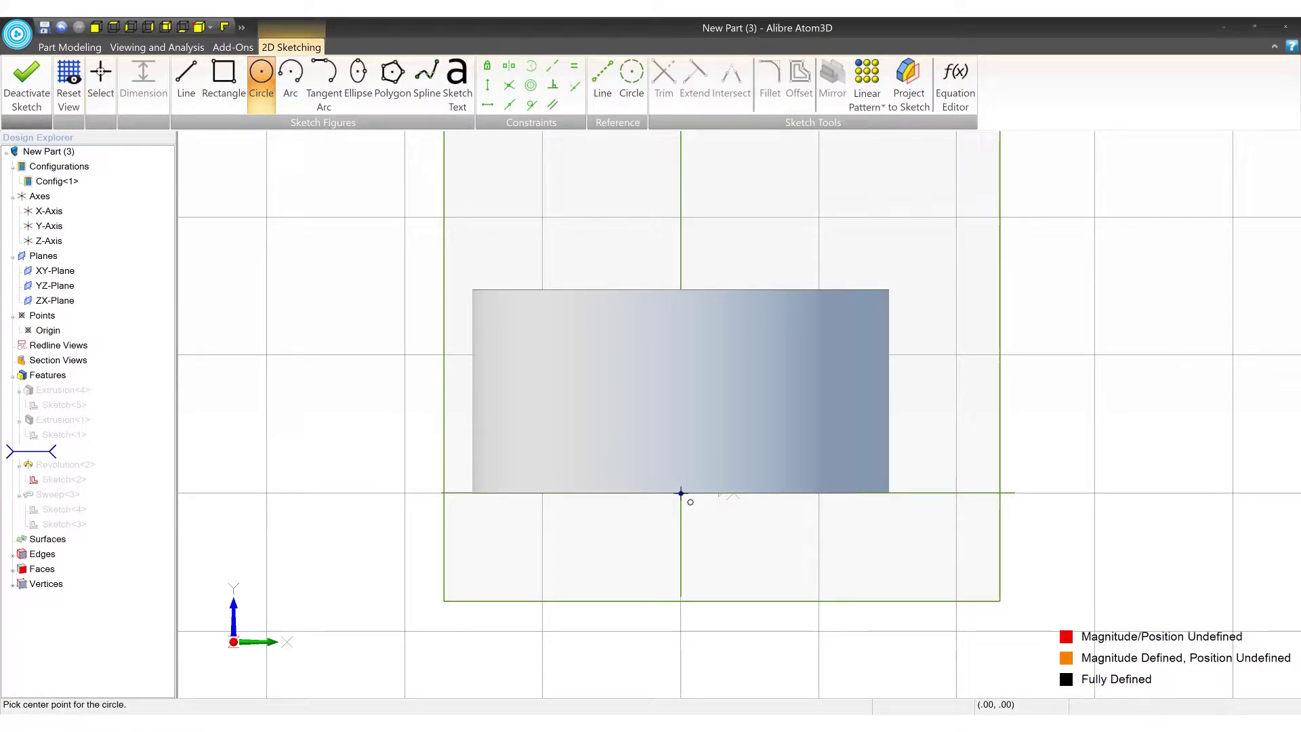
left_click(26, 85)
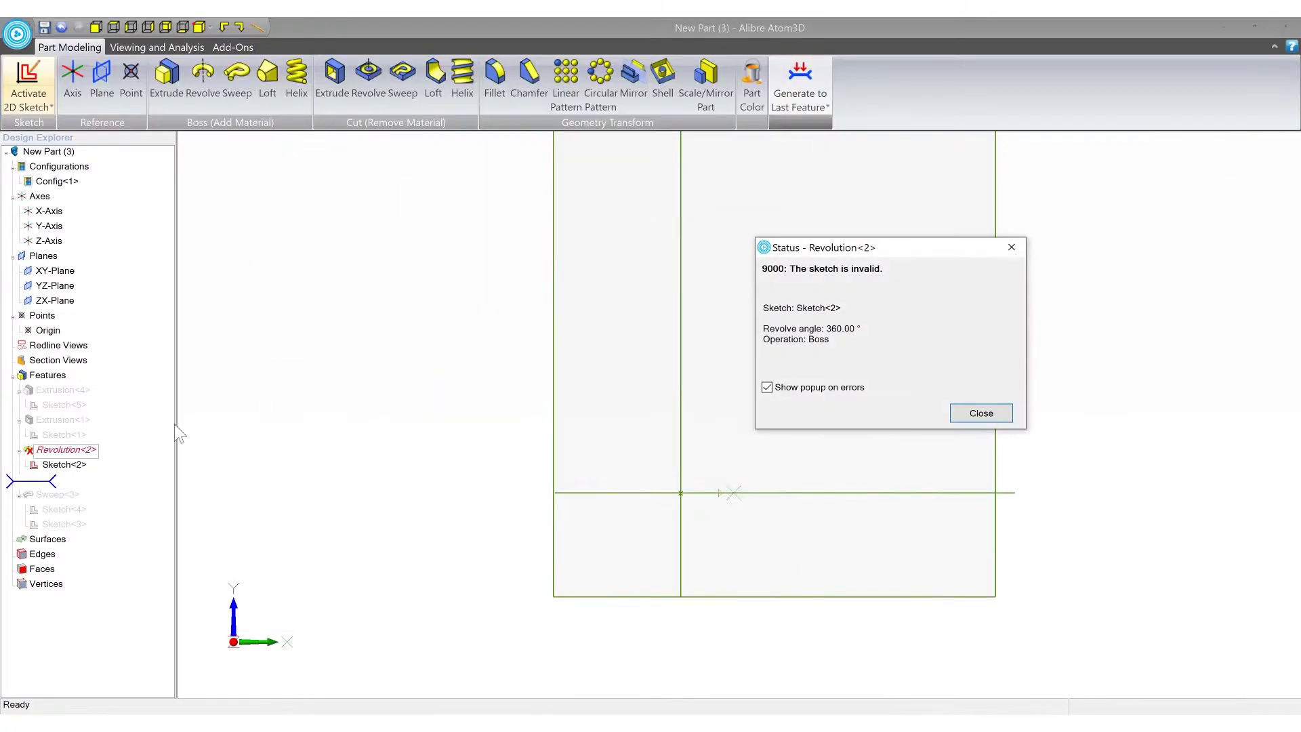
left_click(956, 415)
Draw a circle of about 1.4 radius centred on the origin in Sketch<2>, then close the sketch and dismiss the error status
right_click(93, 465)
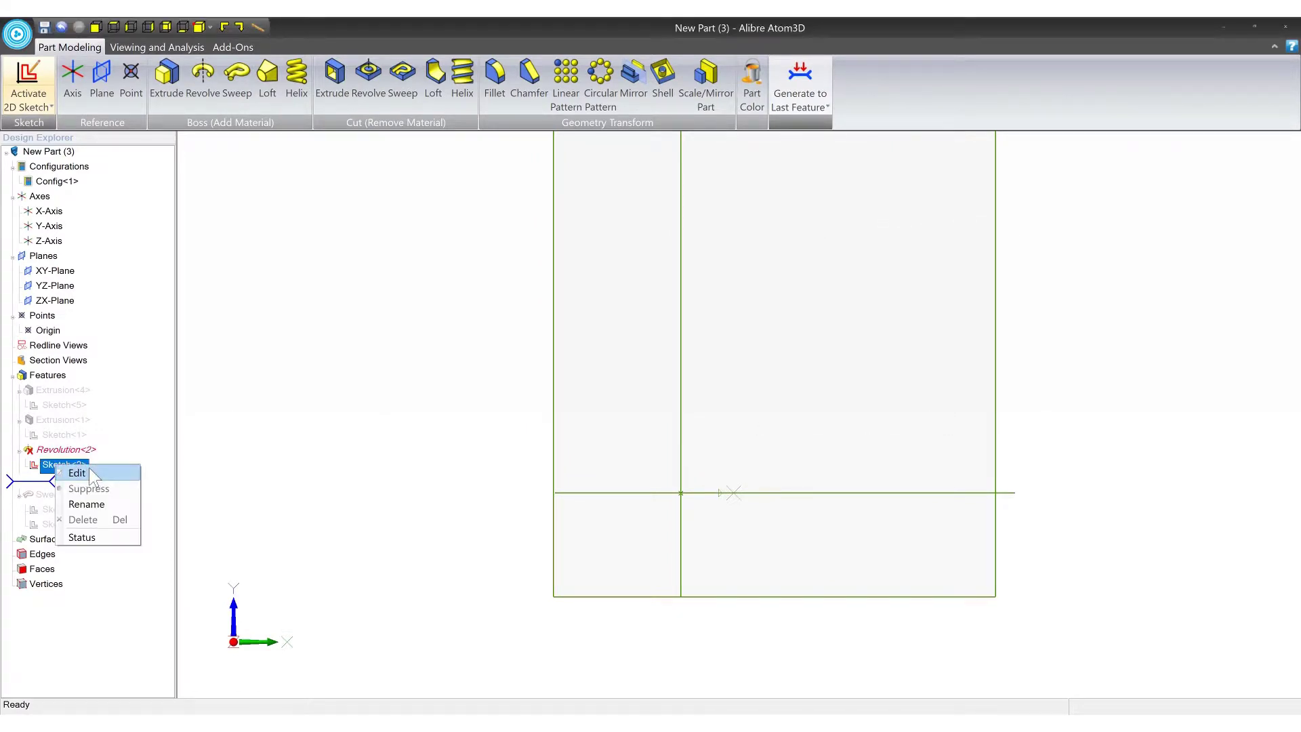
left_click(76, 471)
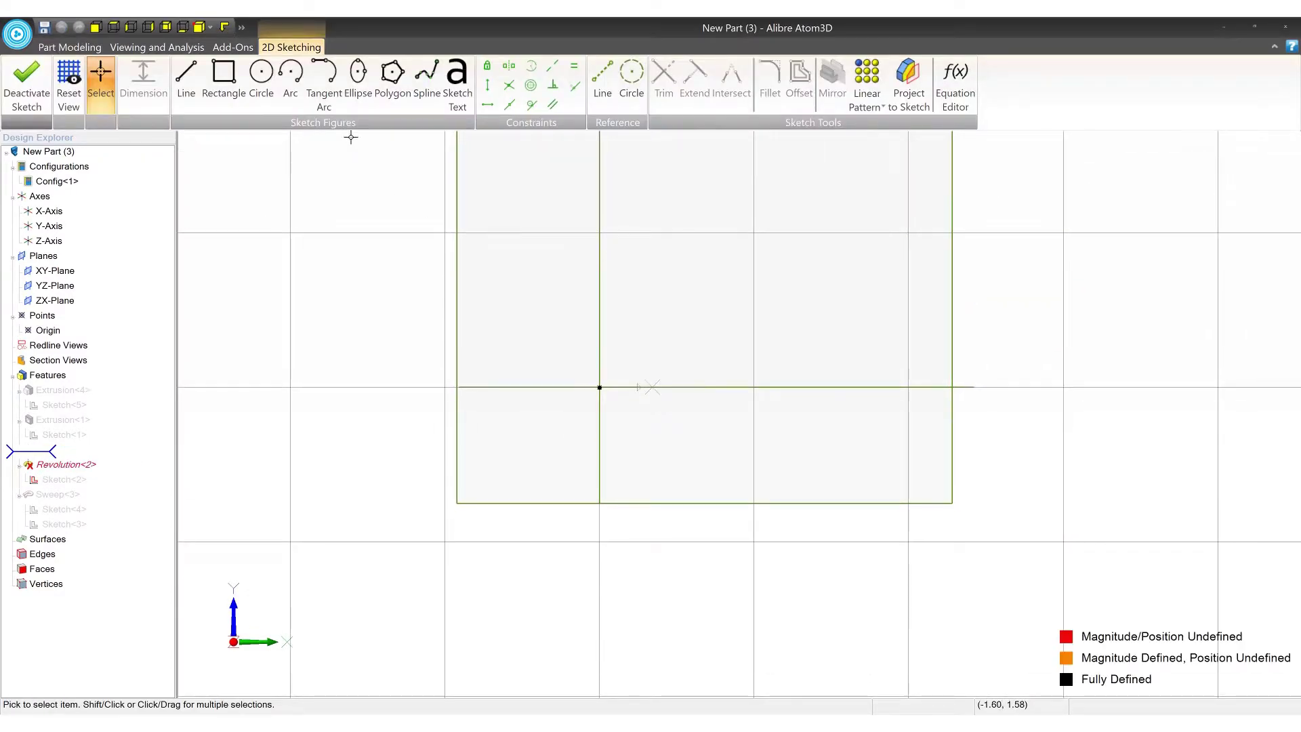
left_click(261, 85)
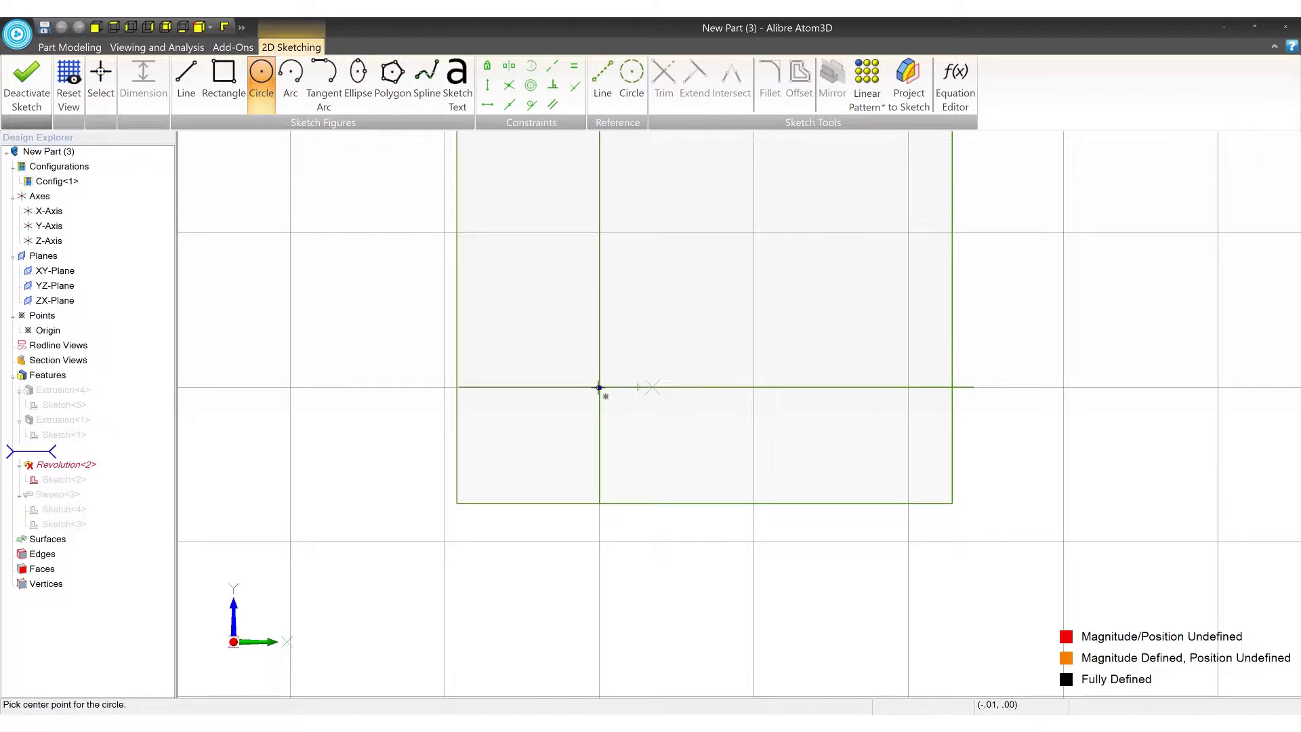
left_click(598, 387)
left_click(791, 290)
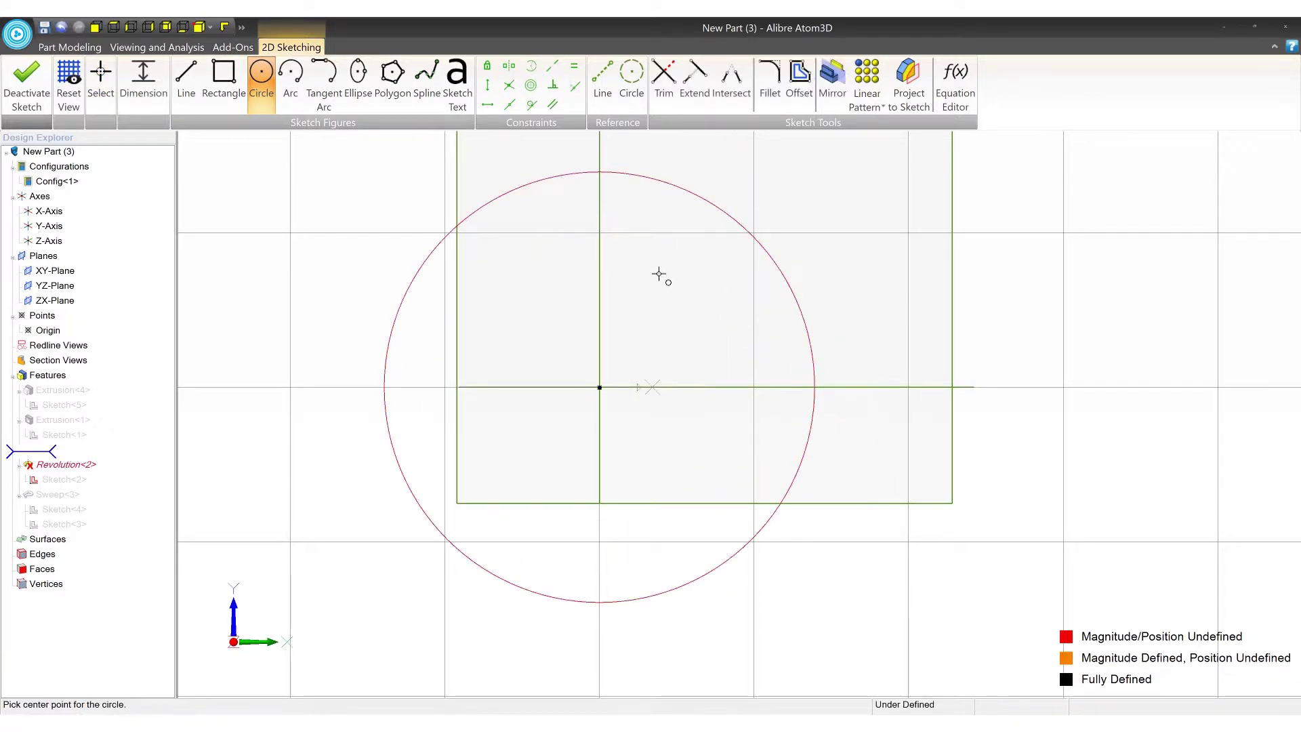
mouse_move(630, 227)
middle_mouse_down()
mouse_move(663, 325)
mouse_move(614, 238)
middle_mouse_up()
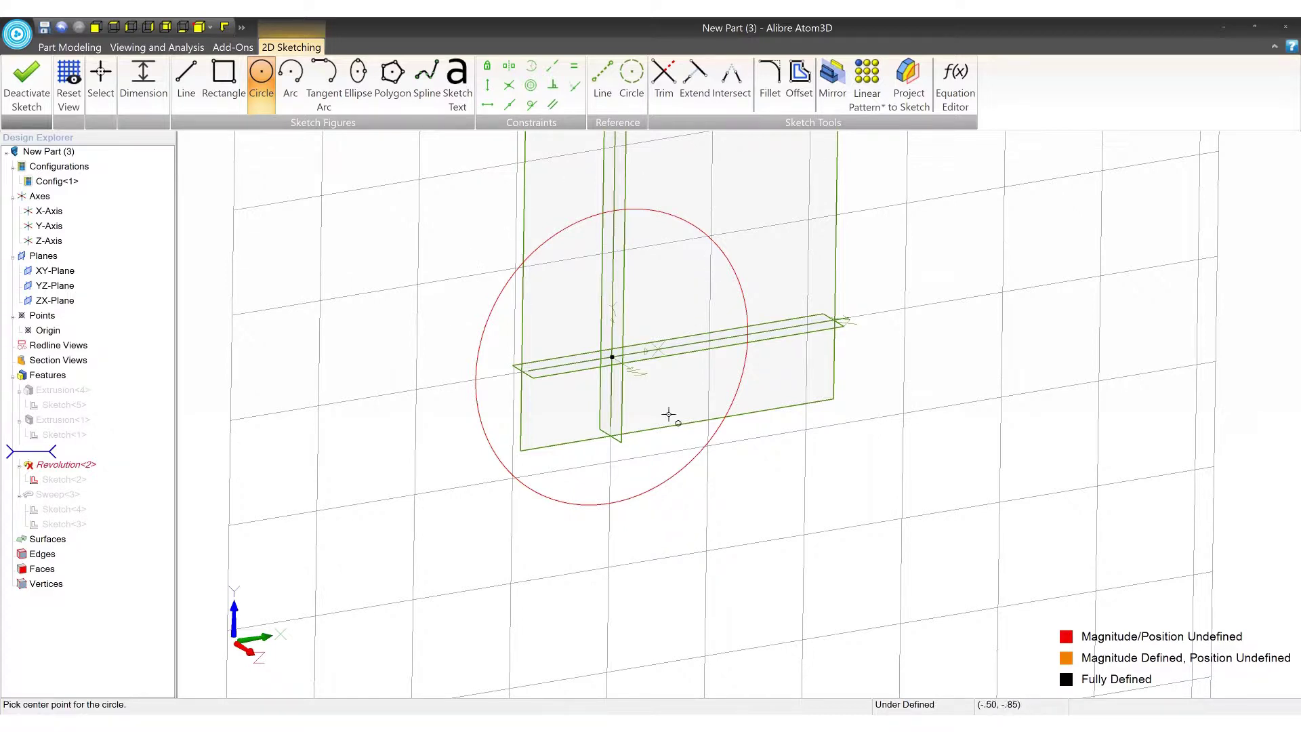
left_click(26, 85)
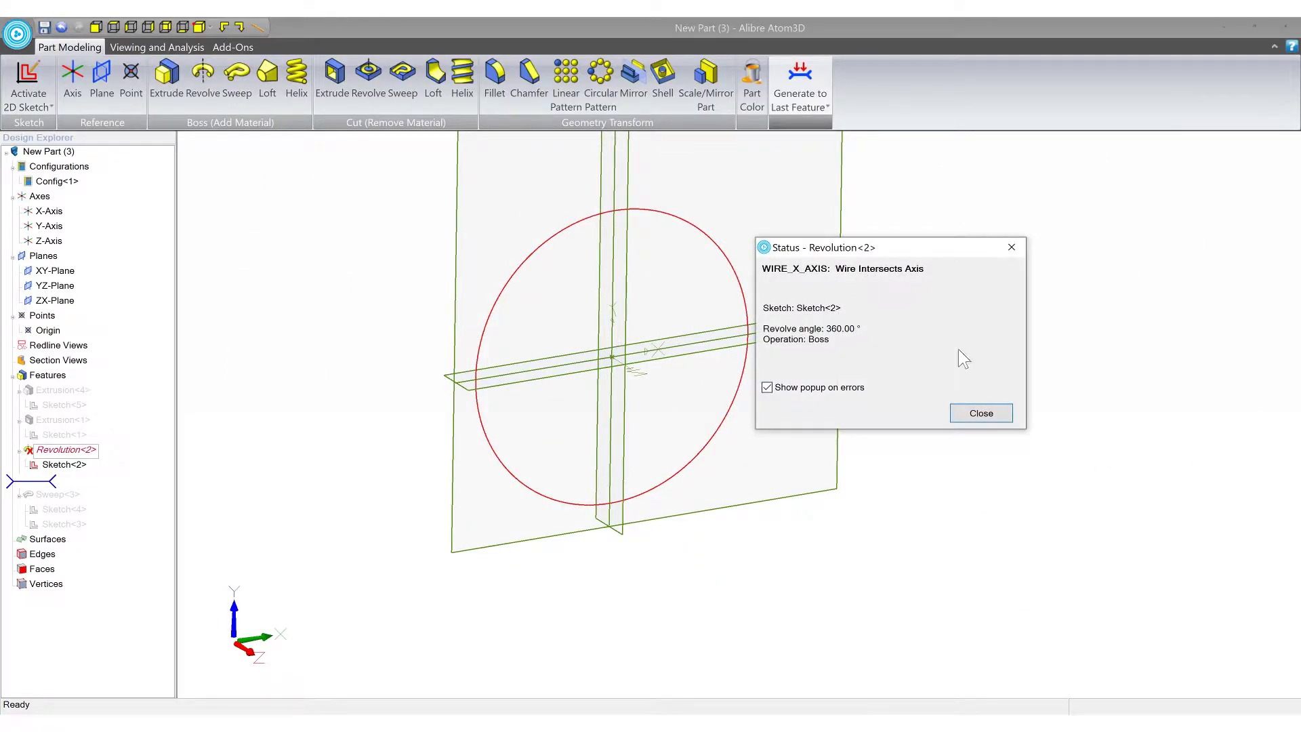
left_click(979, 413)
Reopen Sketch<2> and draw a vertical line along the Y-Axis from the circle's highest to its lowest point
double_click(64, 464)
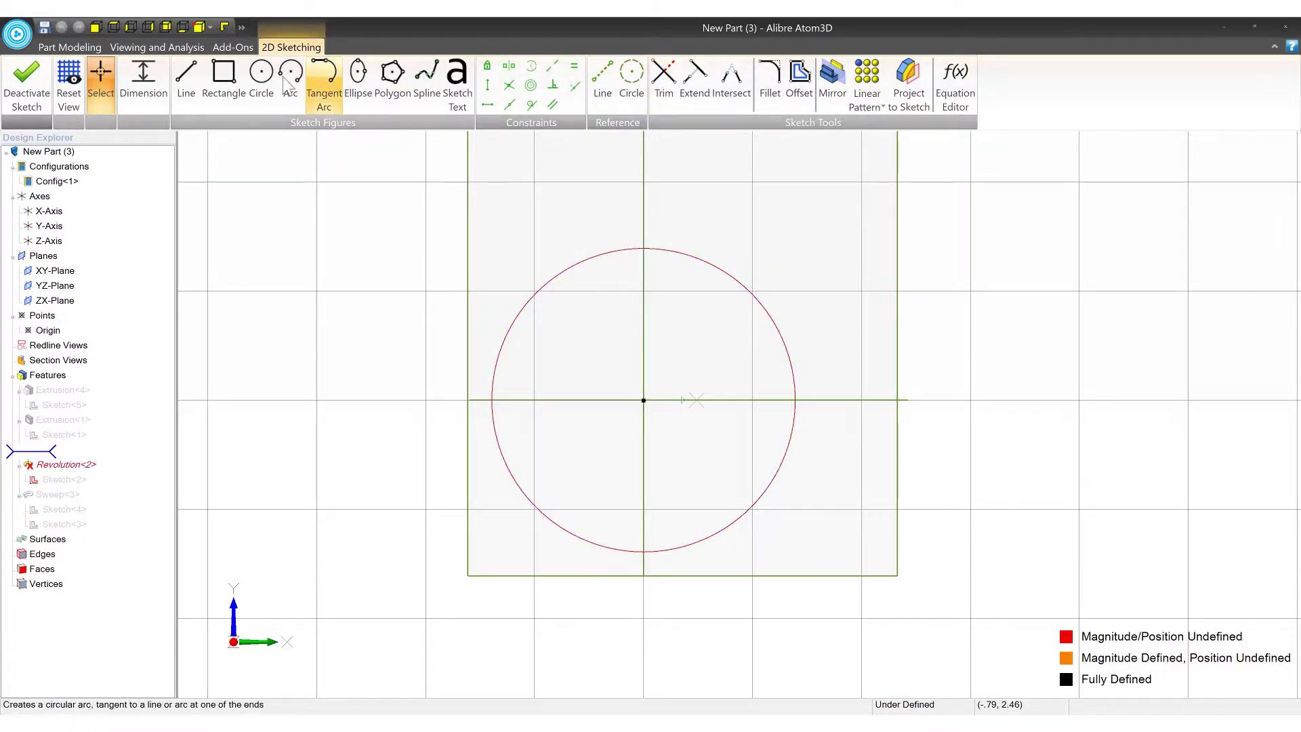
left_click(186, 76)
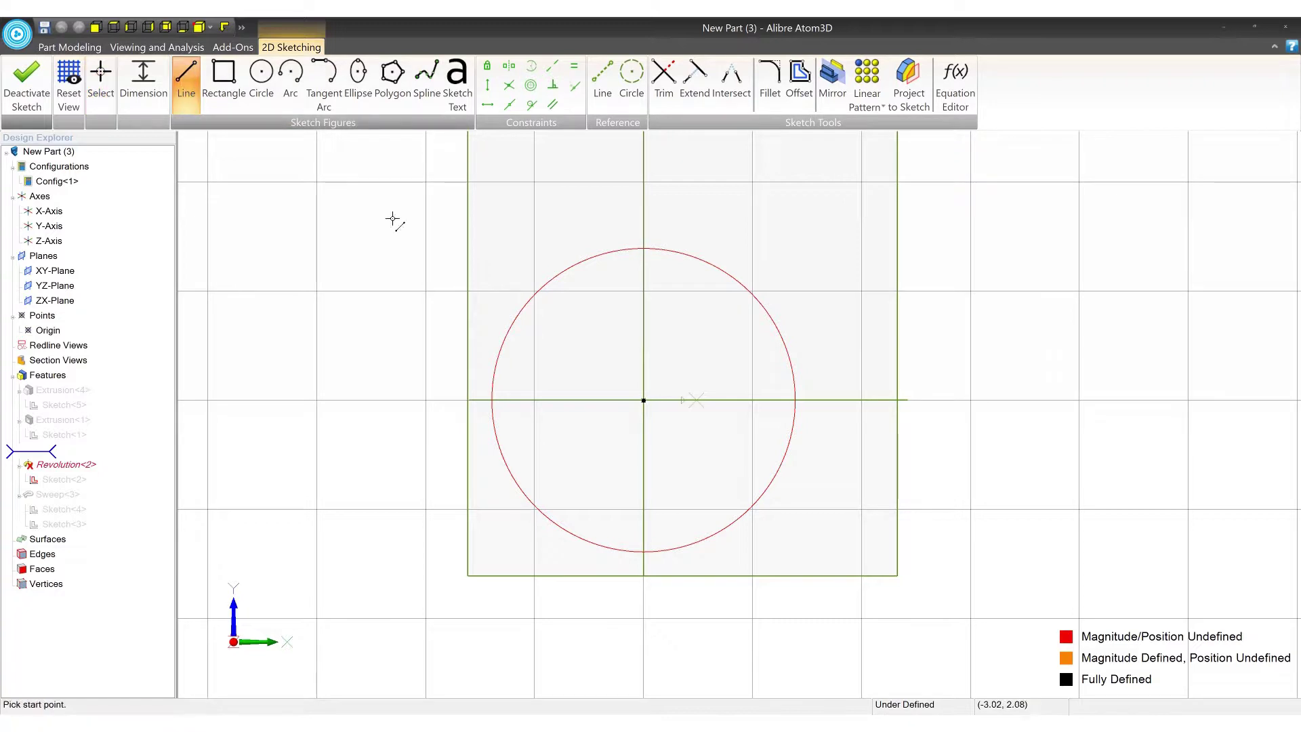
left_click(643, 248)
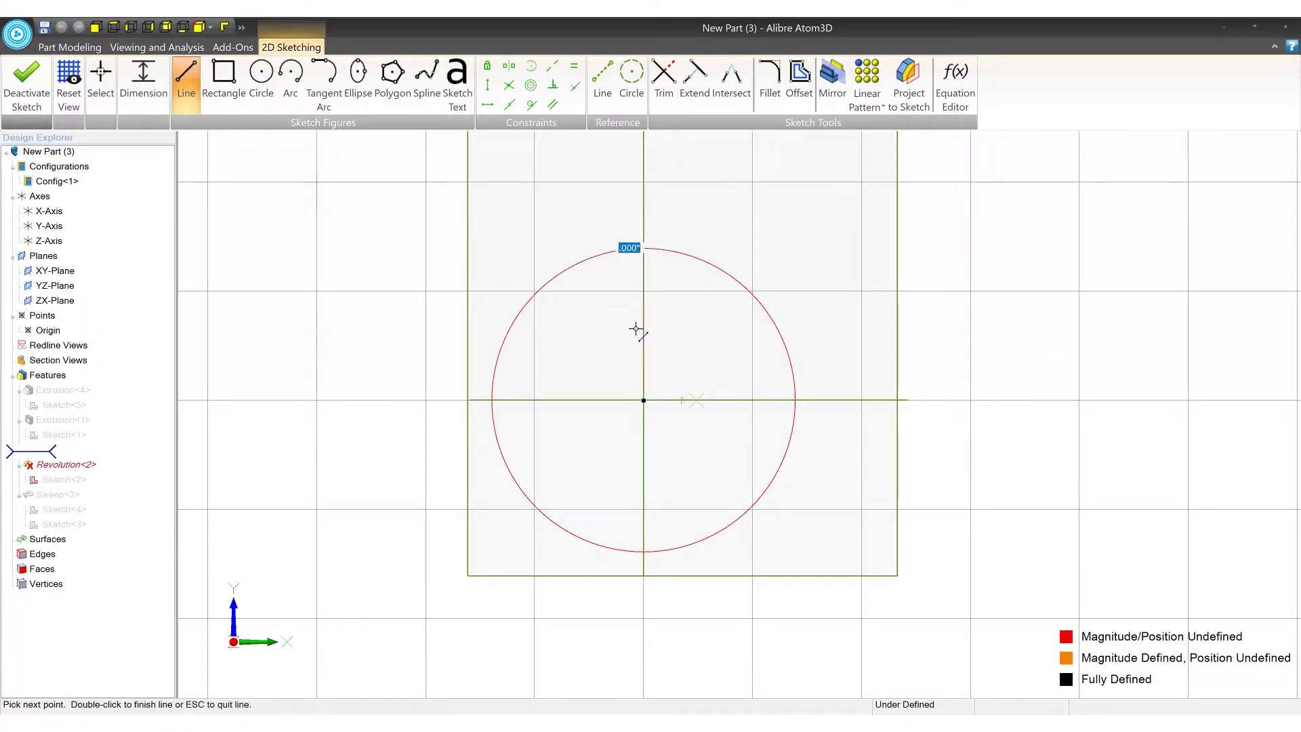
double_click(644, 550)
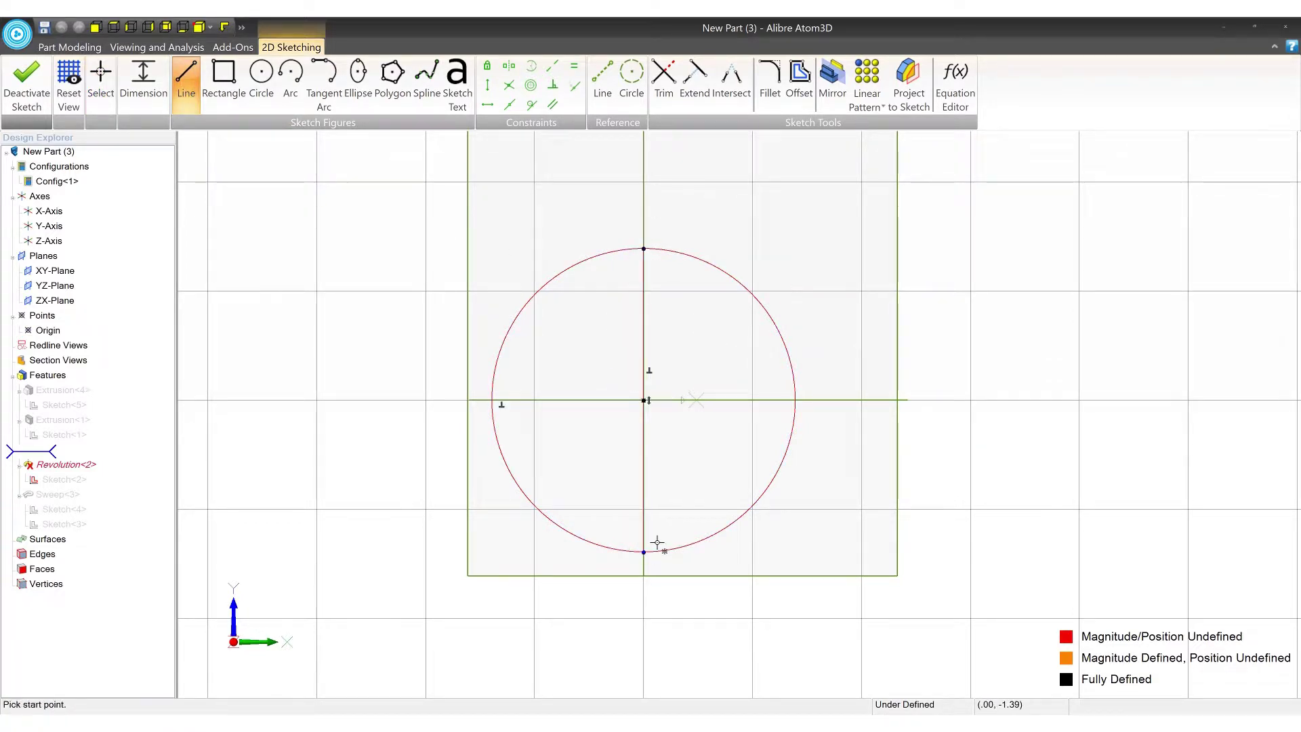
Trim away the half of the circle on the negative X side and close the sketch to regenerate Revolution<2>
left_click(664, 76)
left_click(578, 267)
mouse_move(667, 322)
middle_mouse_down()
mouse_move(678, 256)
mouse_move(674, 326)
middle_mouse_up()
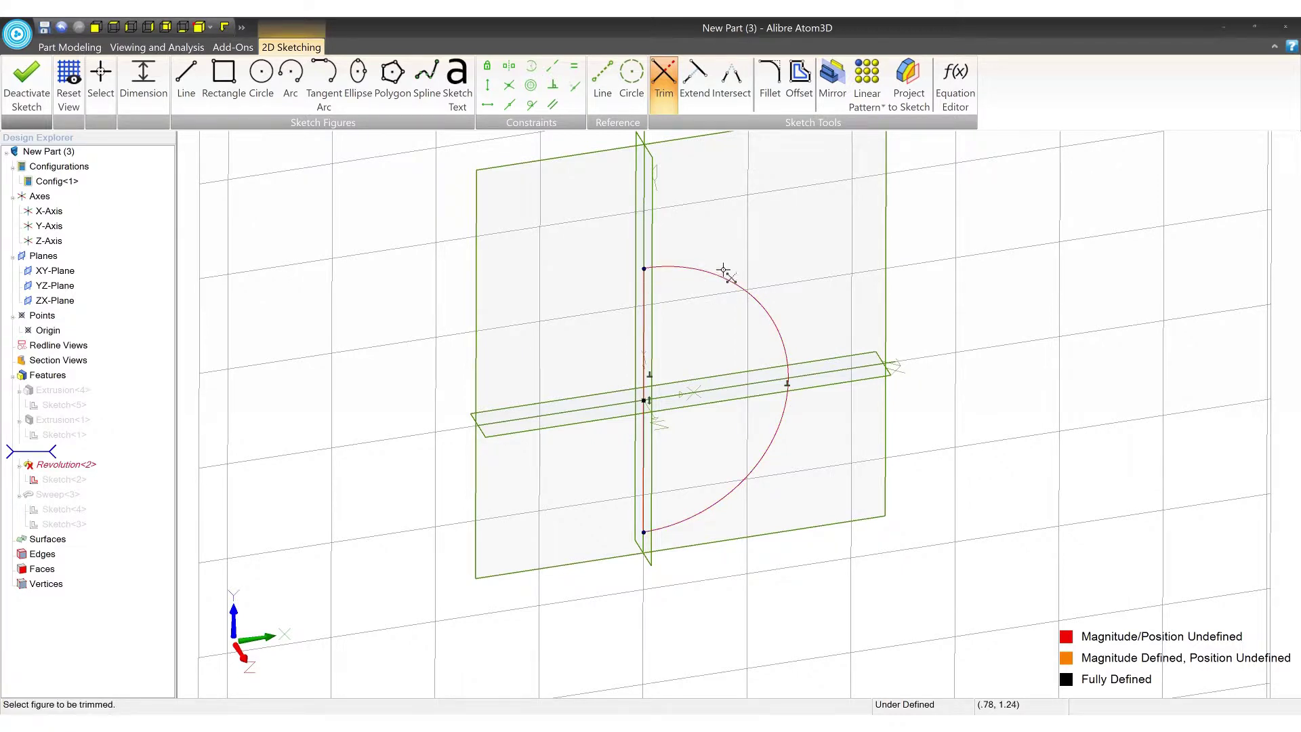
left_click(31, 76)
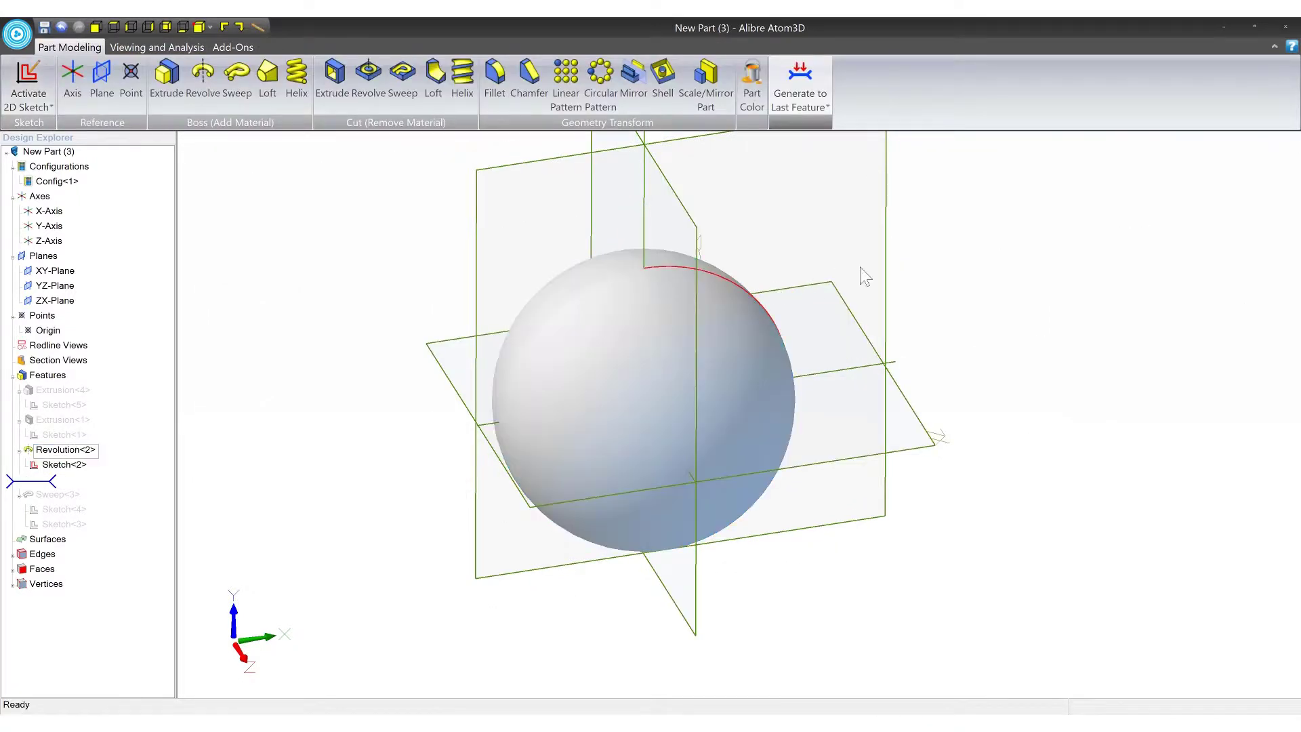
mouse_move(829, 278)
middle_mouse_down()
mouse_move(689, 335)
mouse_move(709, 335)
mouse_move(762, 243)
middle_mouse_up()
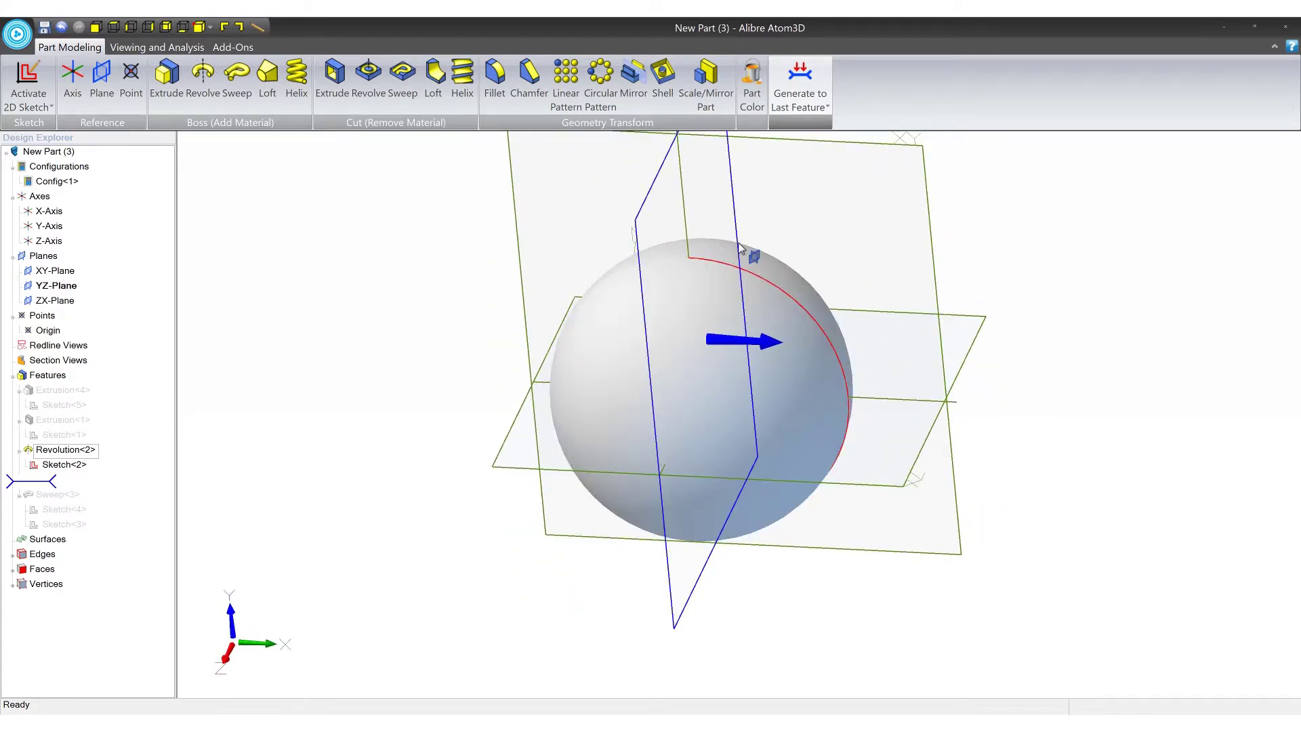
middle_click_drag(733, 288, 702, 298)
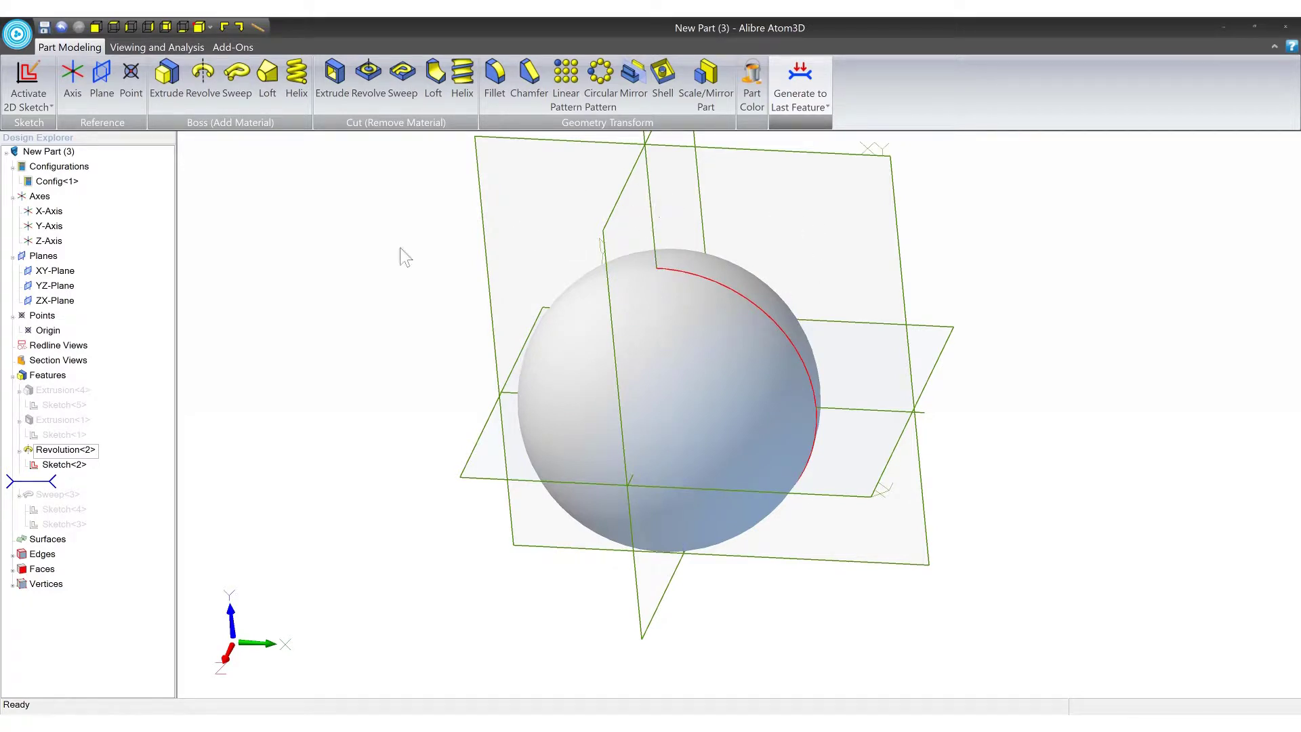
Suppress Revolution<2> and roll the history forward past Sweep<3>
right_click(38, 447)
left_click(59, 470)
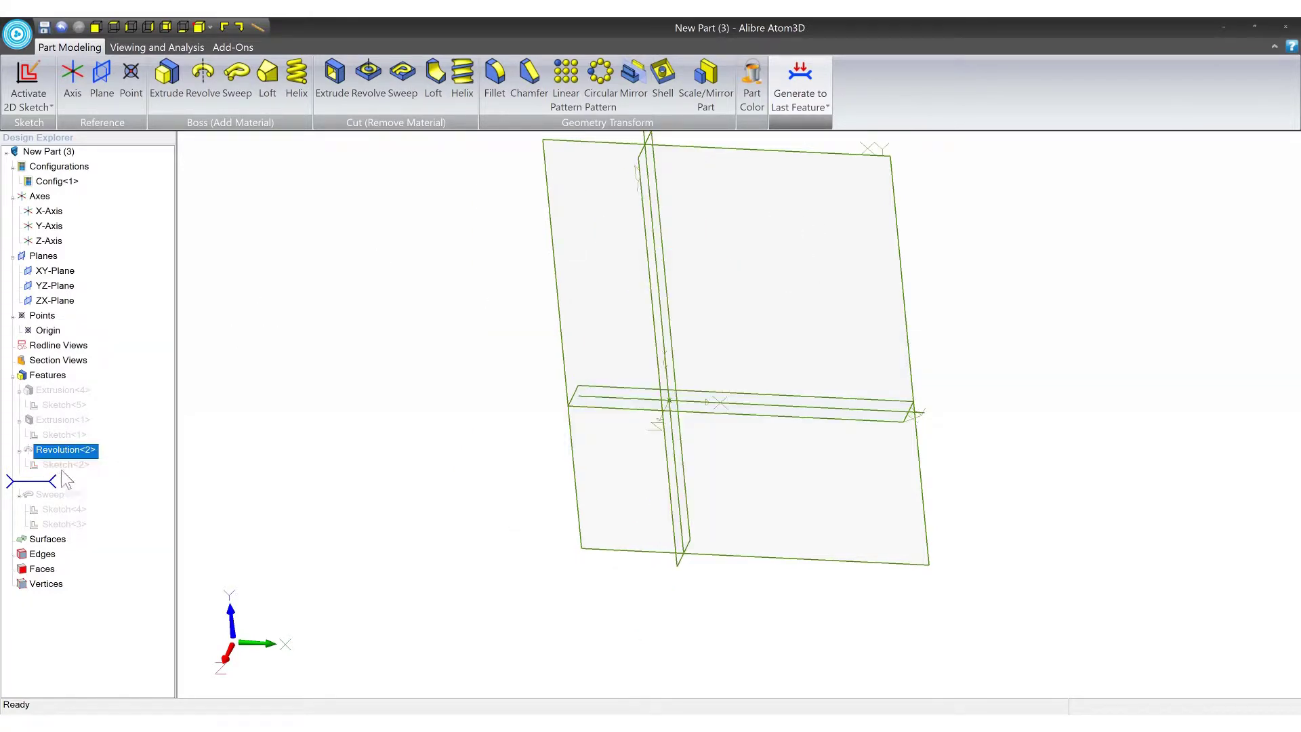
left_click_drag(50, 478, 50, 525)
Unsuppress Sweep<3> and dismiss its error status
left_click(57, 479)
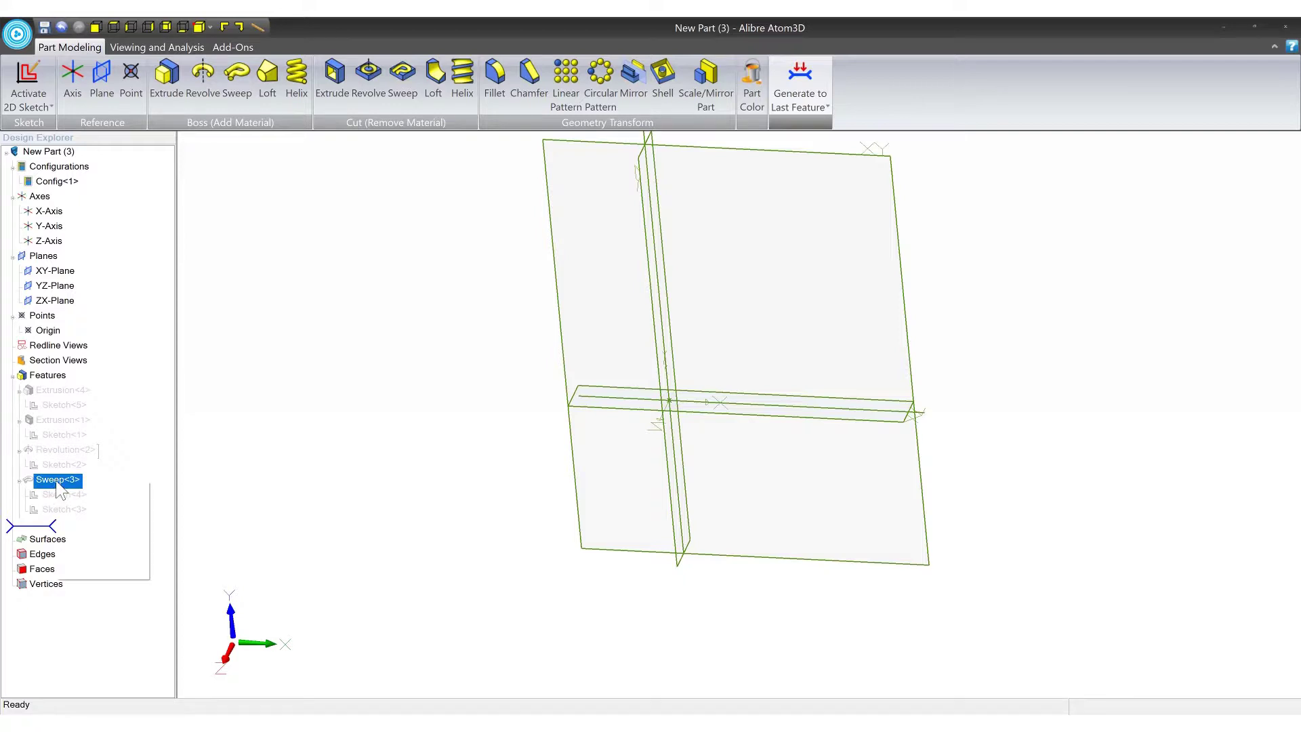
right_click(58, 479)
left_click(101, 507)
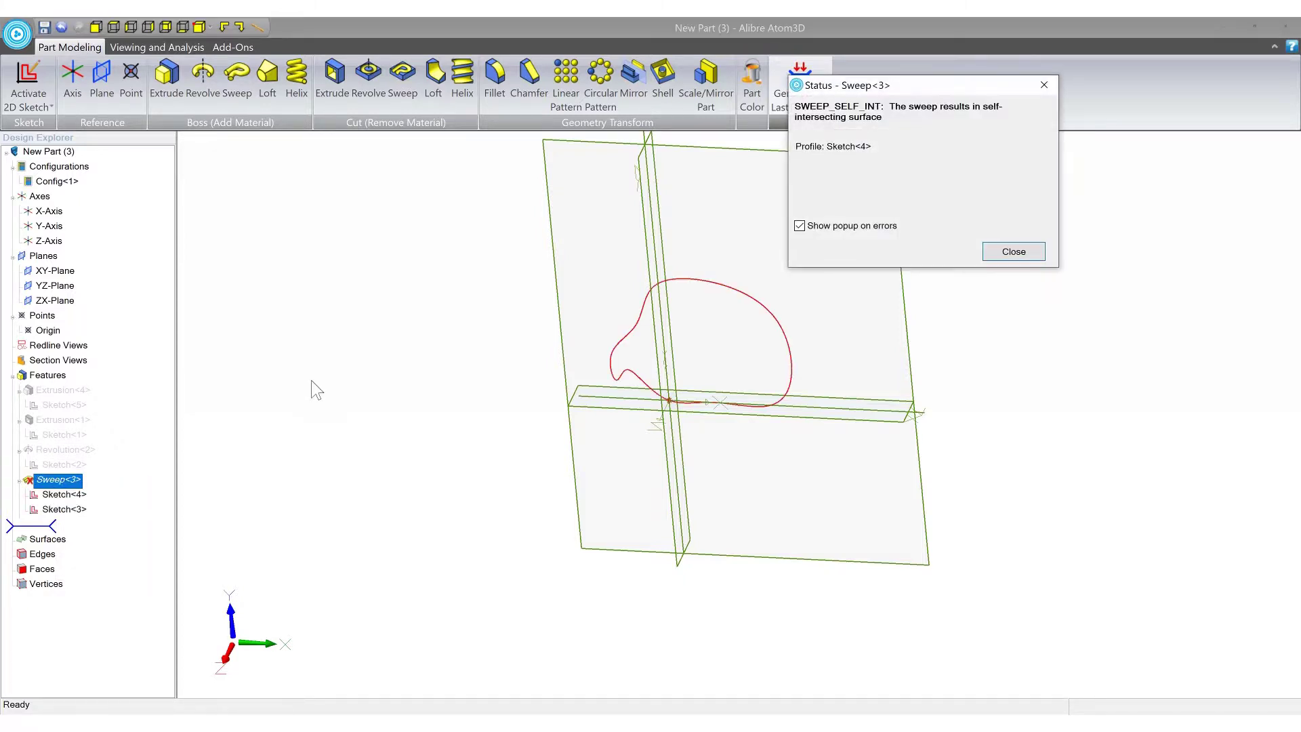
left_click(1013, 251)
Examine the Sketch<4> profile circle against the bends of the sweep path and recheck the error status of Sweep<3>
middle_click_drag(779, 349, 687, 376)
scroll(664, 396, "up", 10)
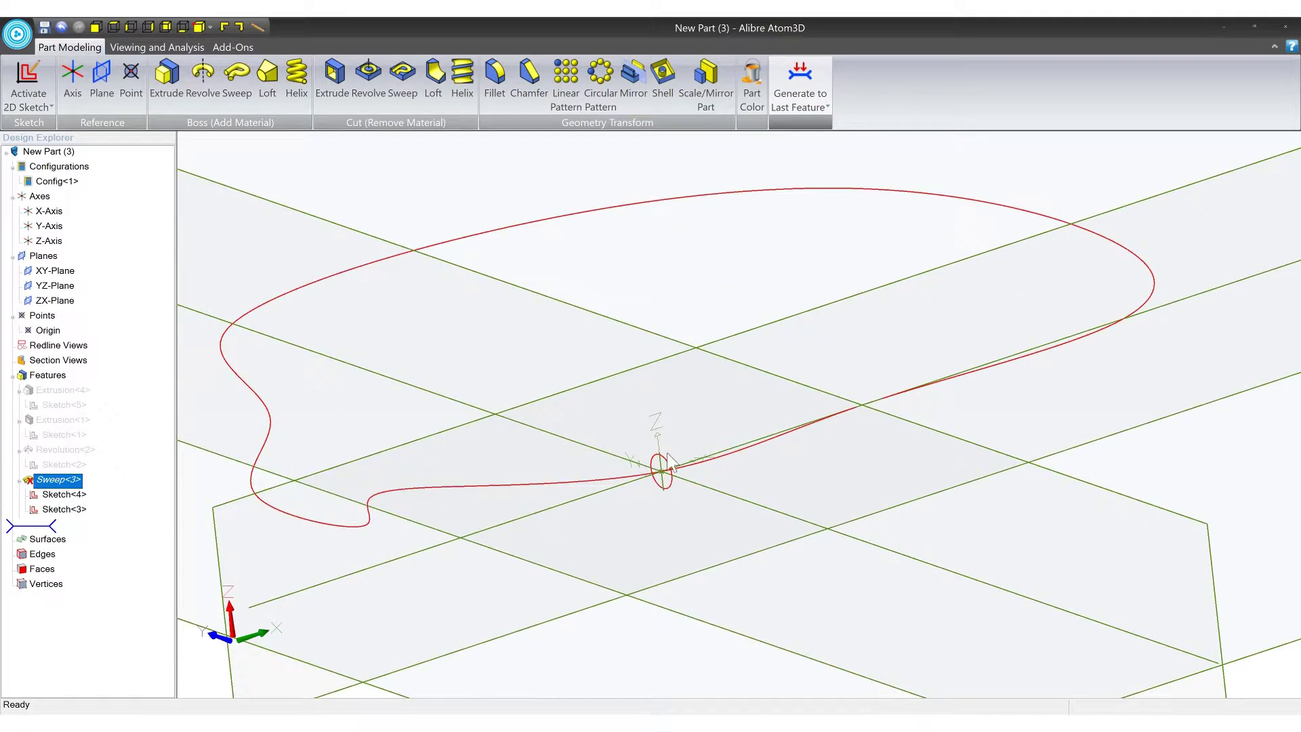
left_click(667, 467)
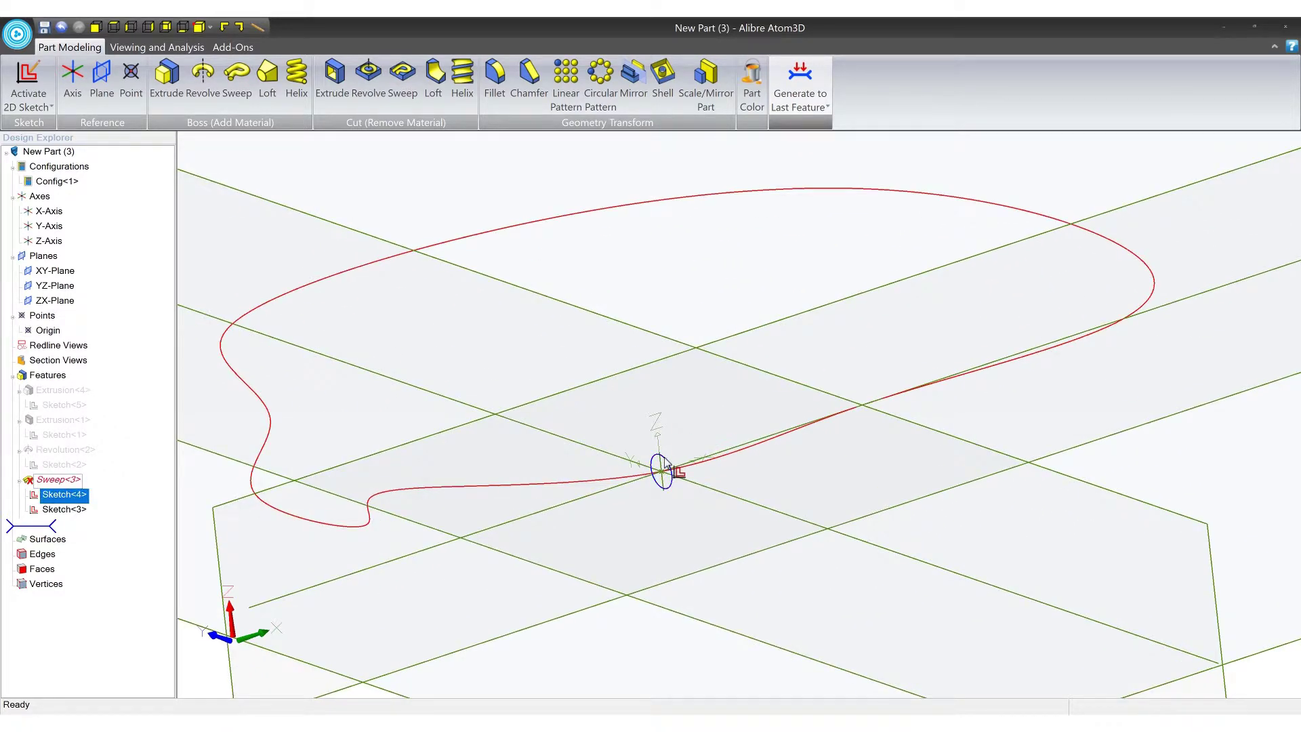
middle_click_drag(691, 437, 689, 445)
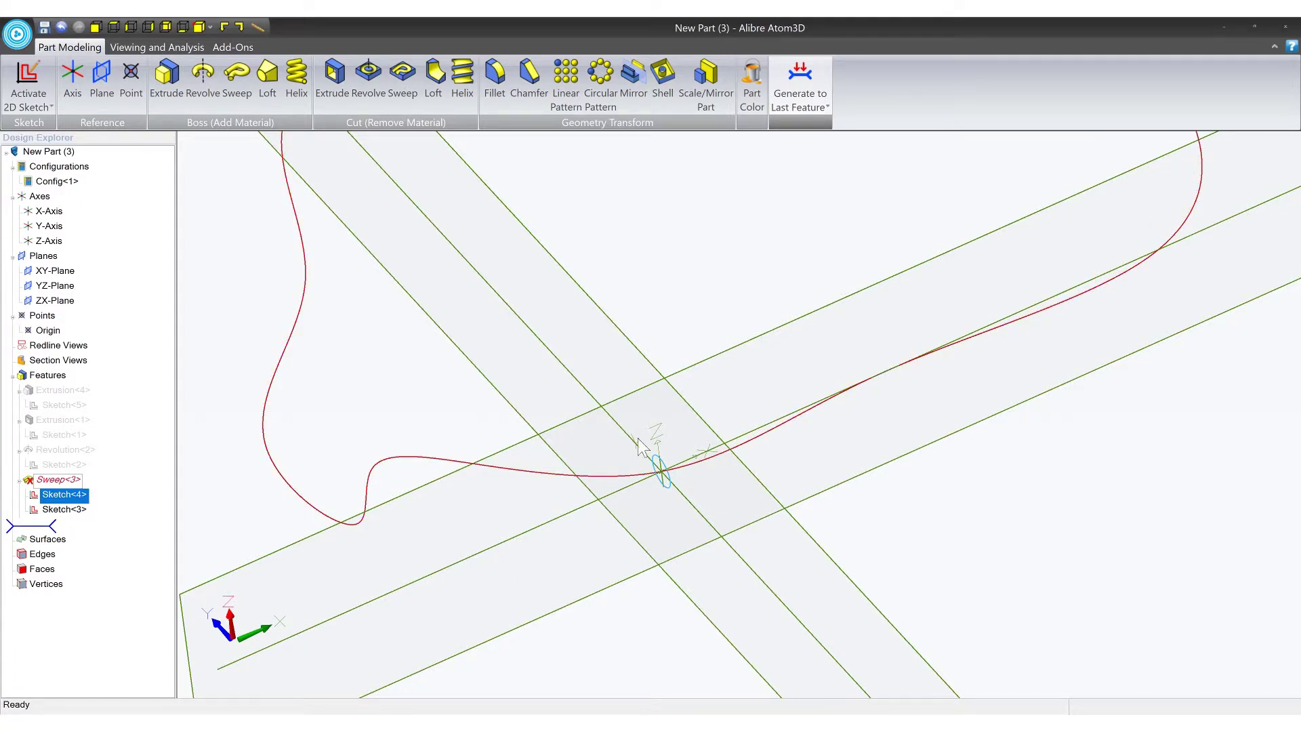
scroll(630, 444, "down", 5)
scroll(682, 348, "up", 2)
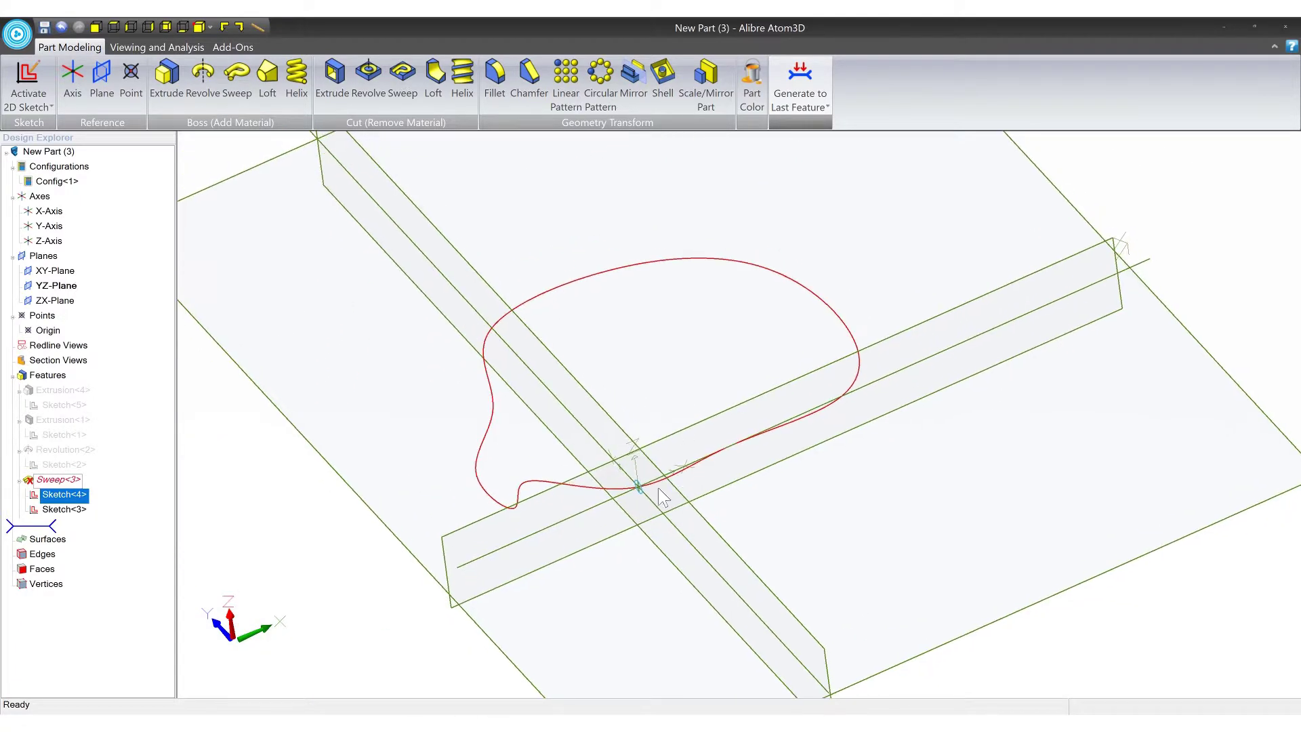
right_click(64, 480)
left_click(102, 567)
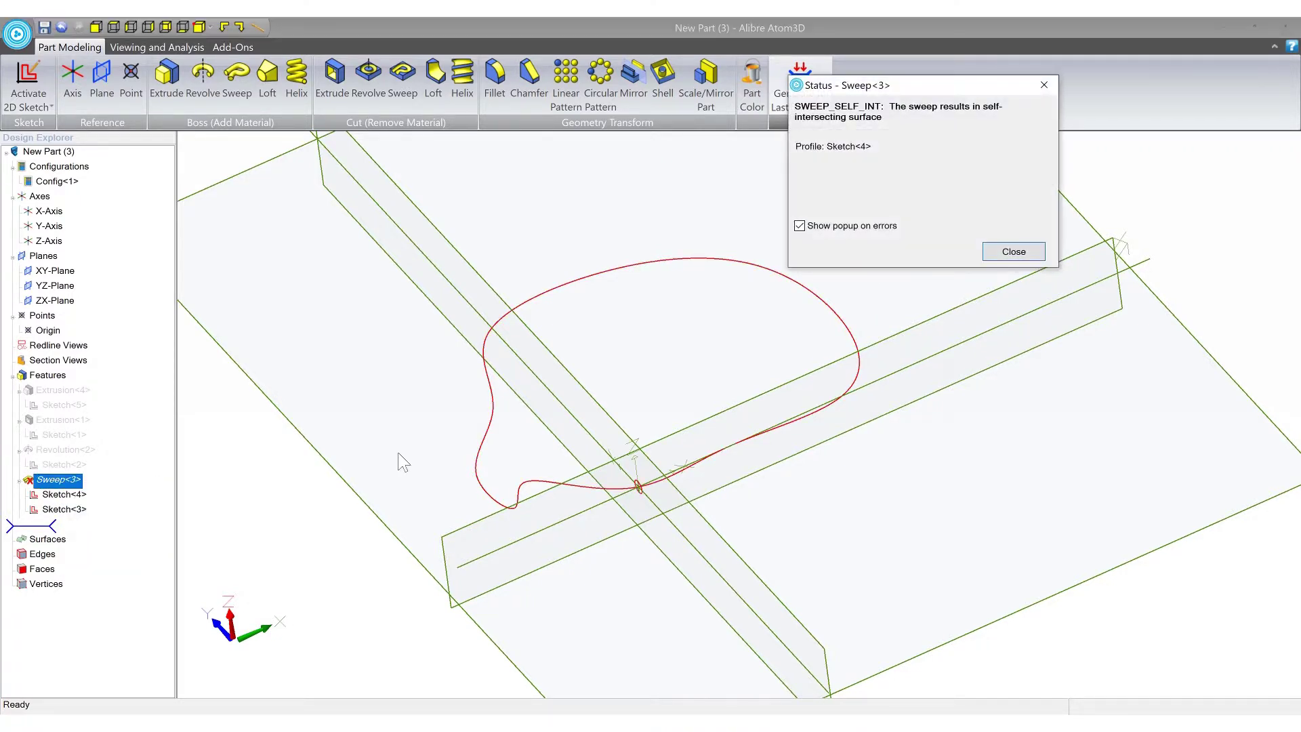
left_click_drag(926, 96, 940, 228)
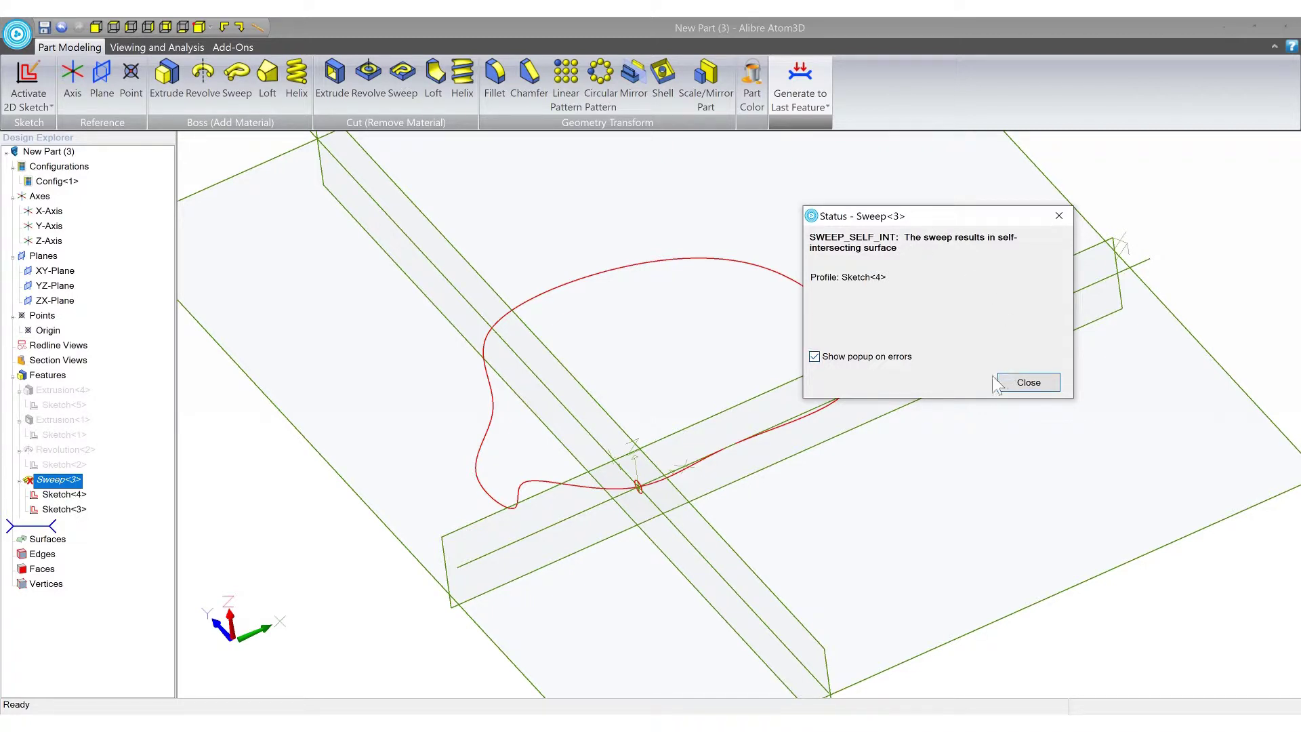
left_click(1029, 383)
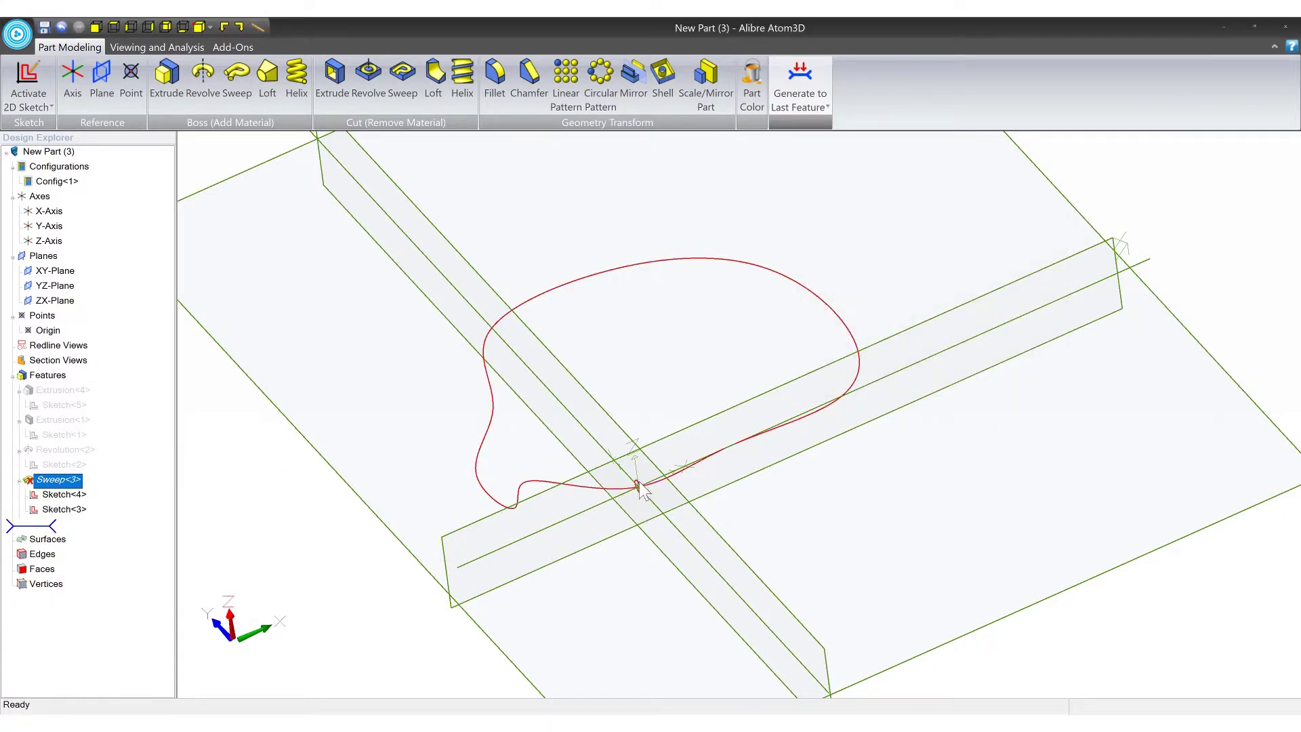
Set the profile circle's diameter in Sketch<4> to .05, close the sketch and inspect the regenerated Sweep<3>
double_click(64, 495)
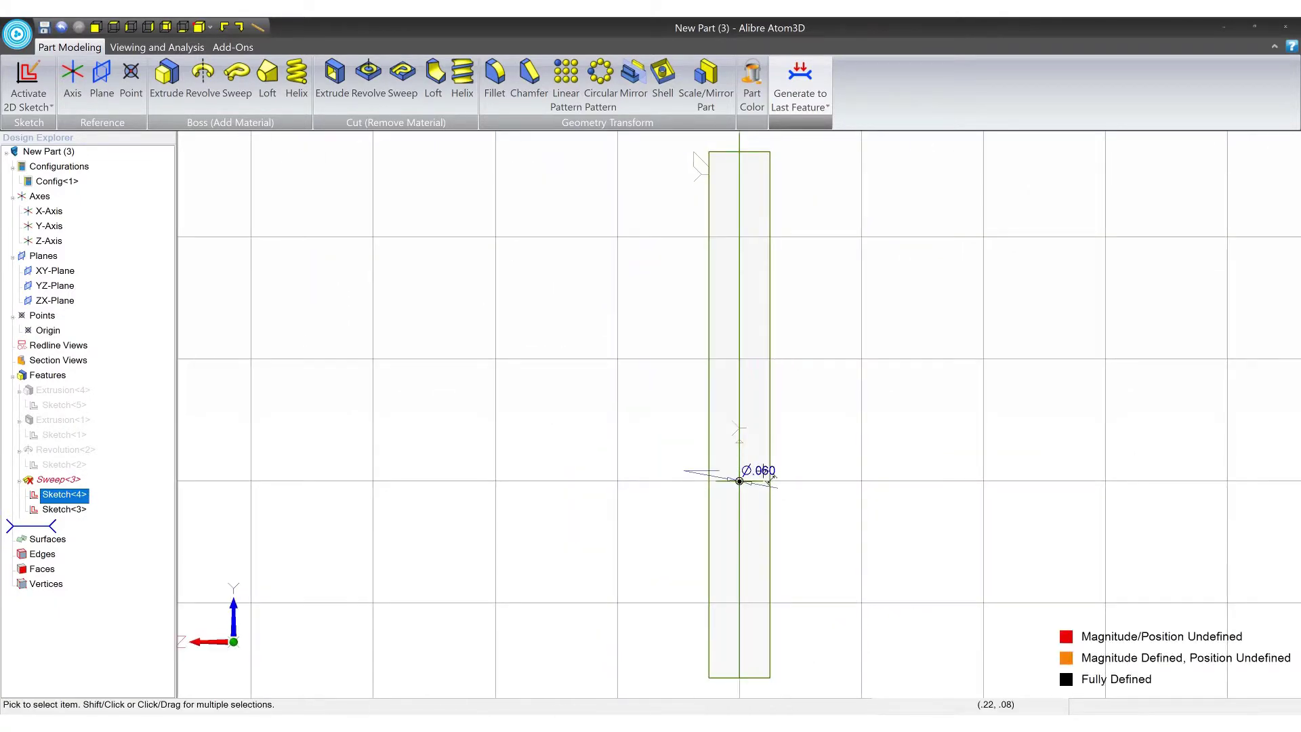
double_click(765, 472)
type(".05")
key("Return")
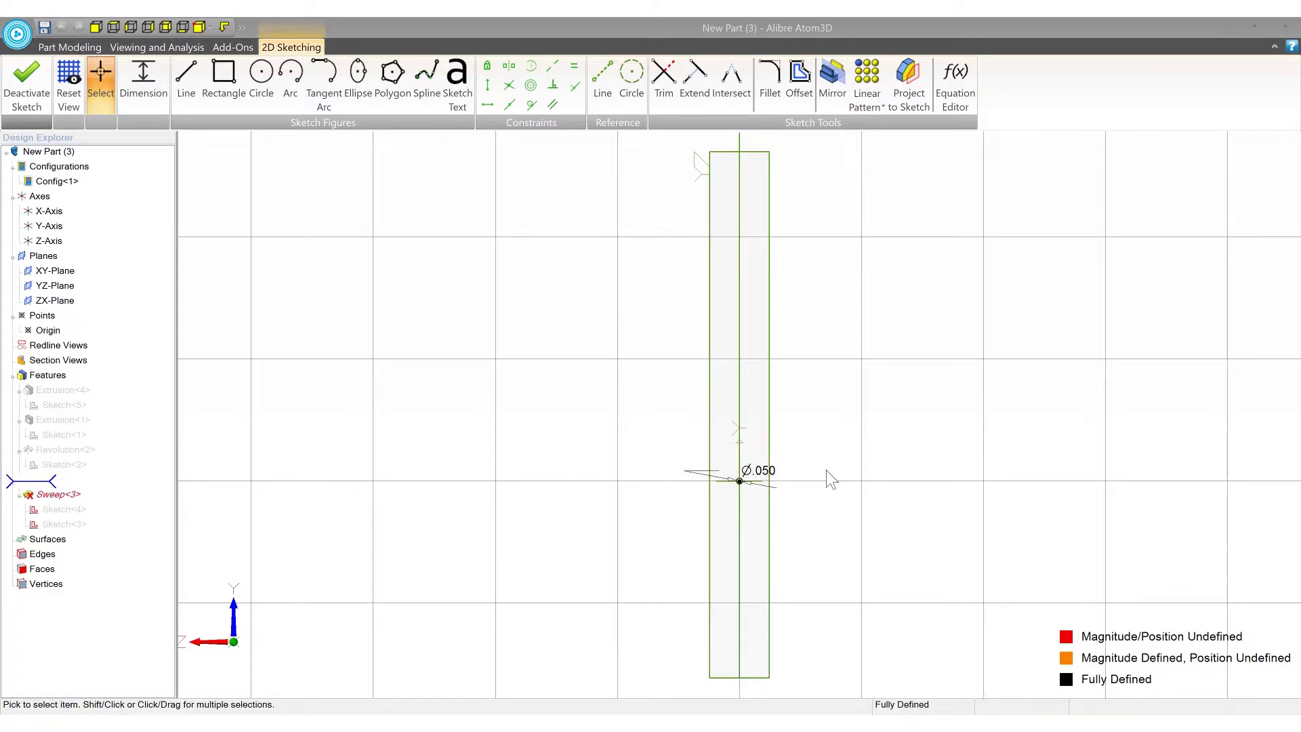
key("Escape")
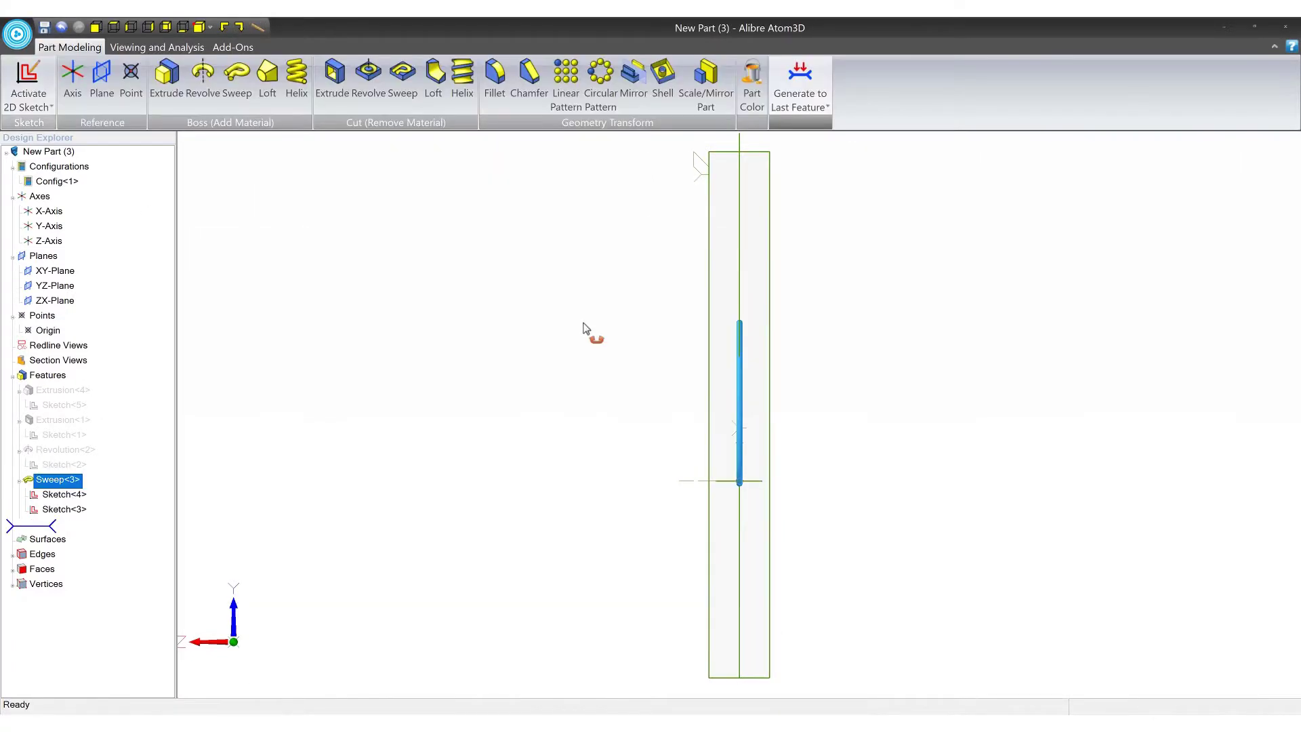
scroll(774, 456, "up", 5)
middle_click_drag(764, 450, 734, 508)
middle_click_drag(738, 411, 740, 413)
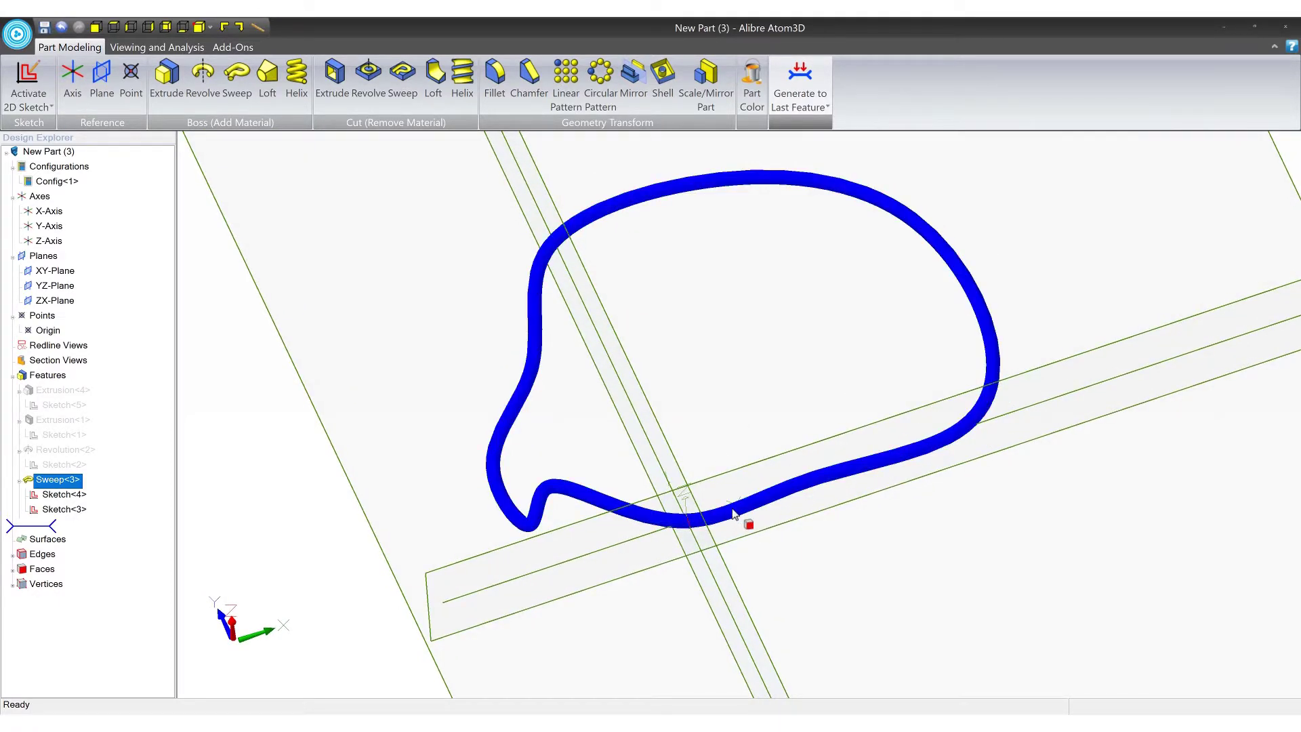
Examine the Sweep<3> body from several angles, comparing its sharpest bend with the thickness of the Sketch<4> profile circle
middle_click_drag(741, 520, 744, 518)
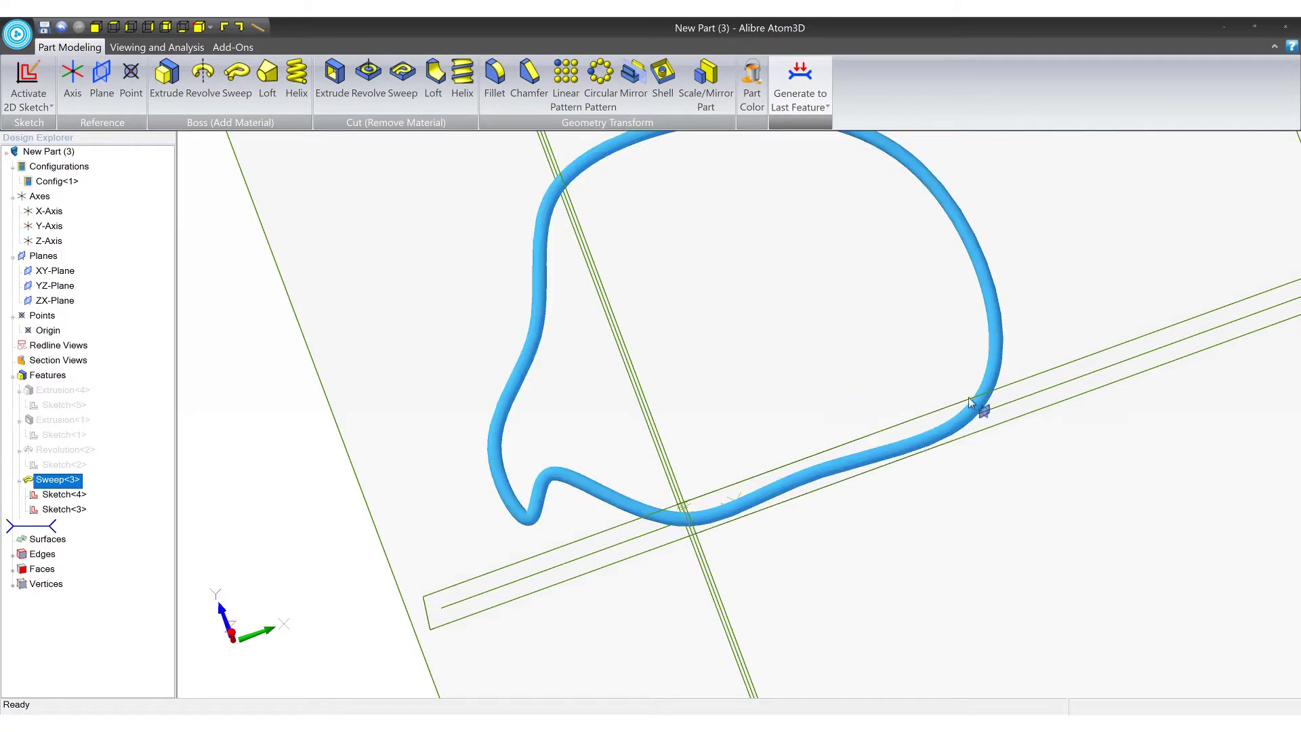
middle_click_drag(870, 356, 860, 396)
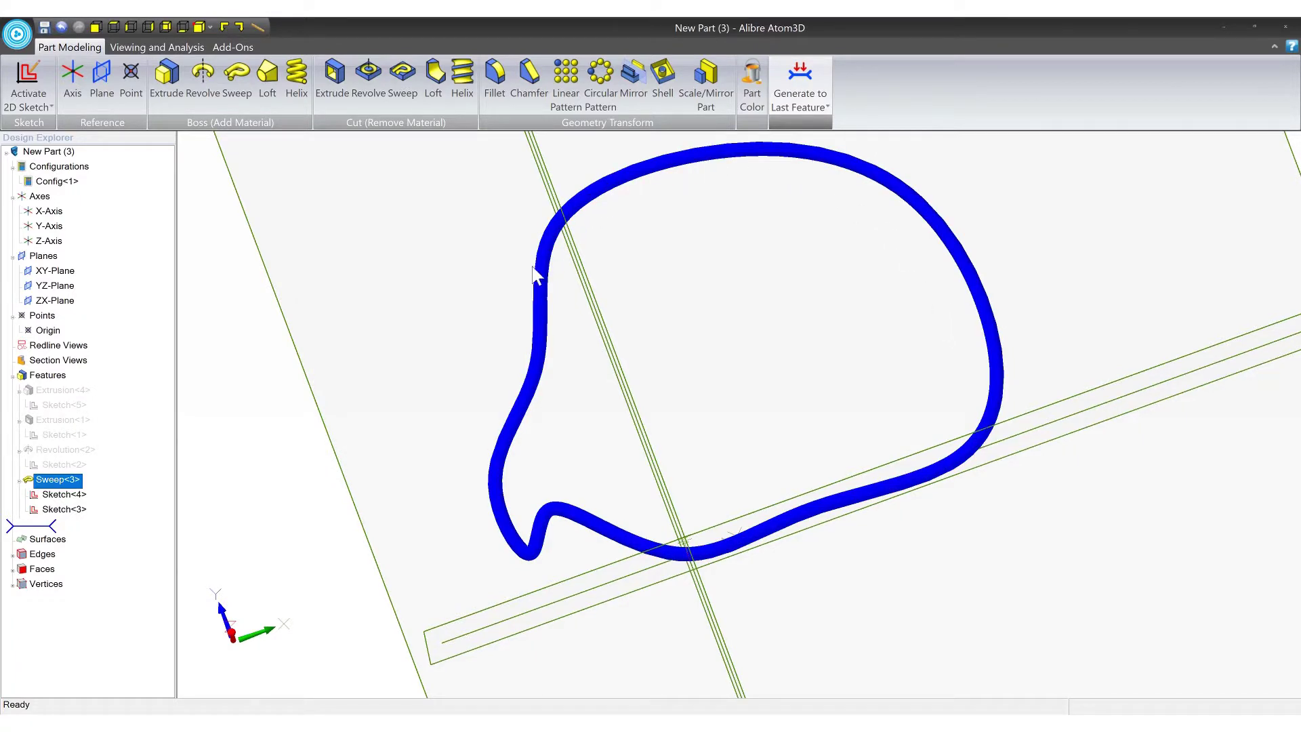
scroll(528, 552, "up", 6)
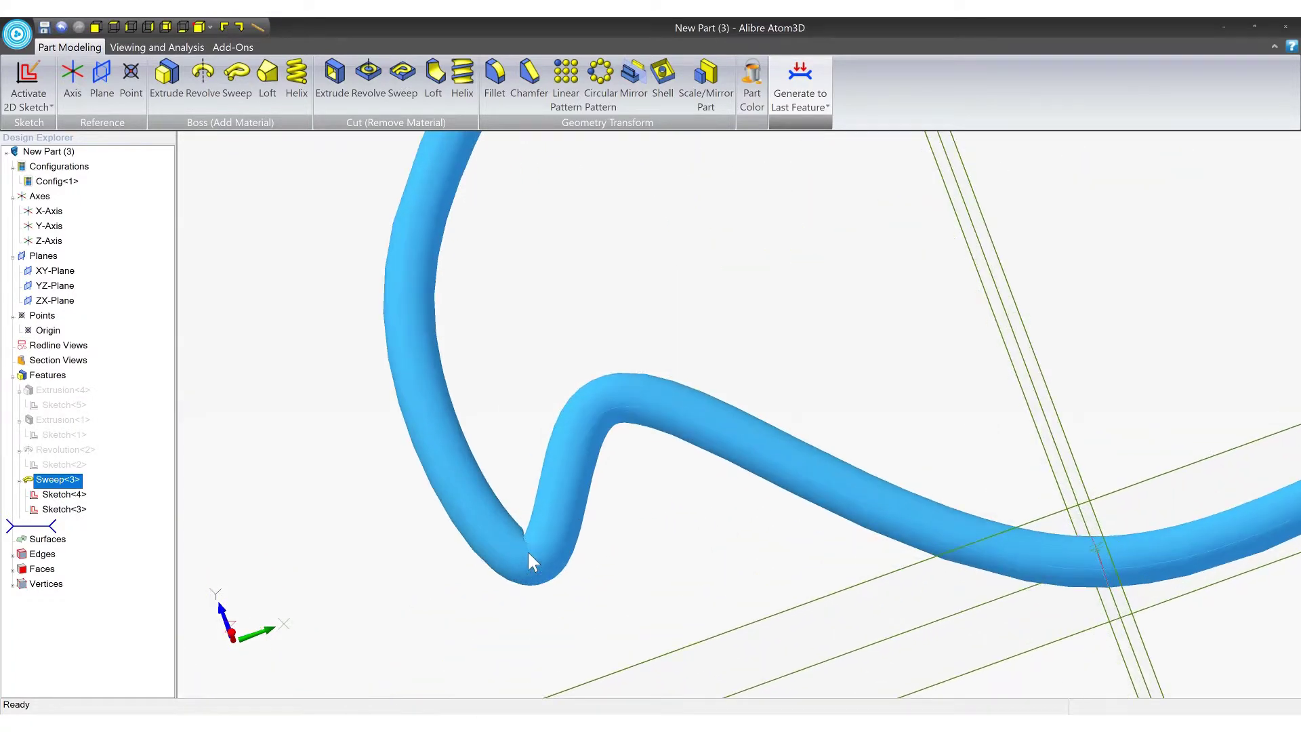
scroll(529, 557, "up", 3)
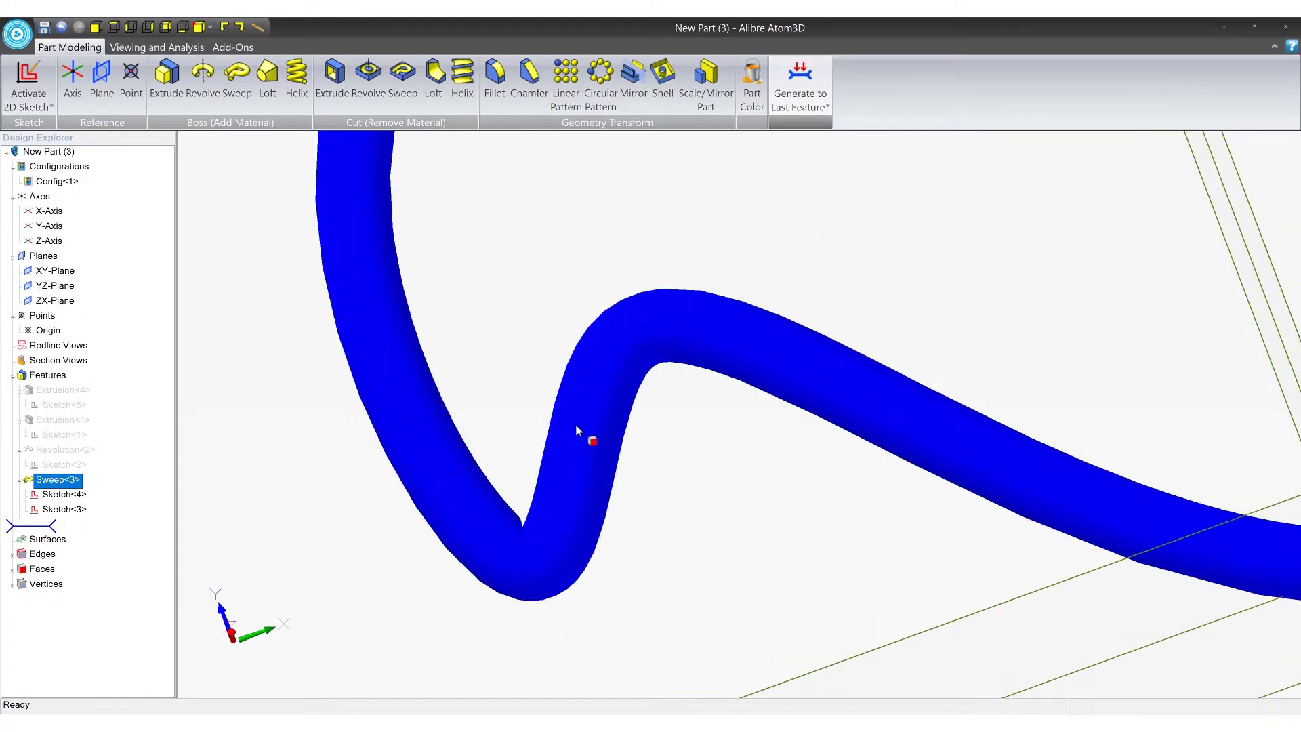
scroll(527, 531, "up", 5)
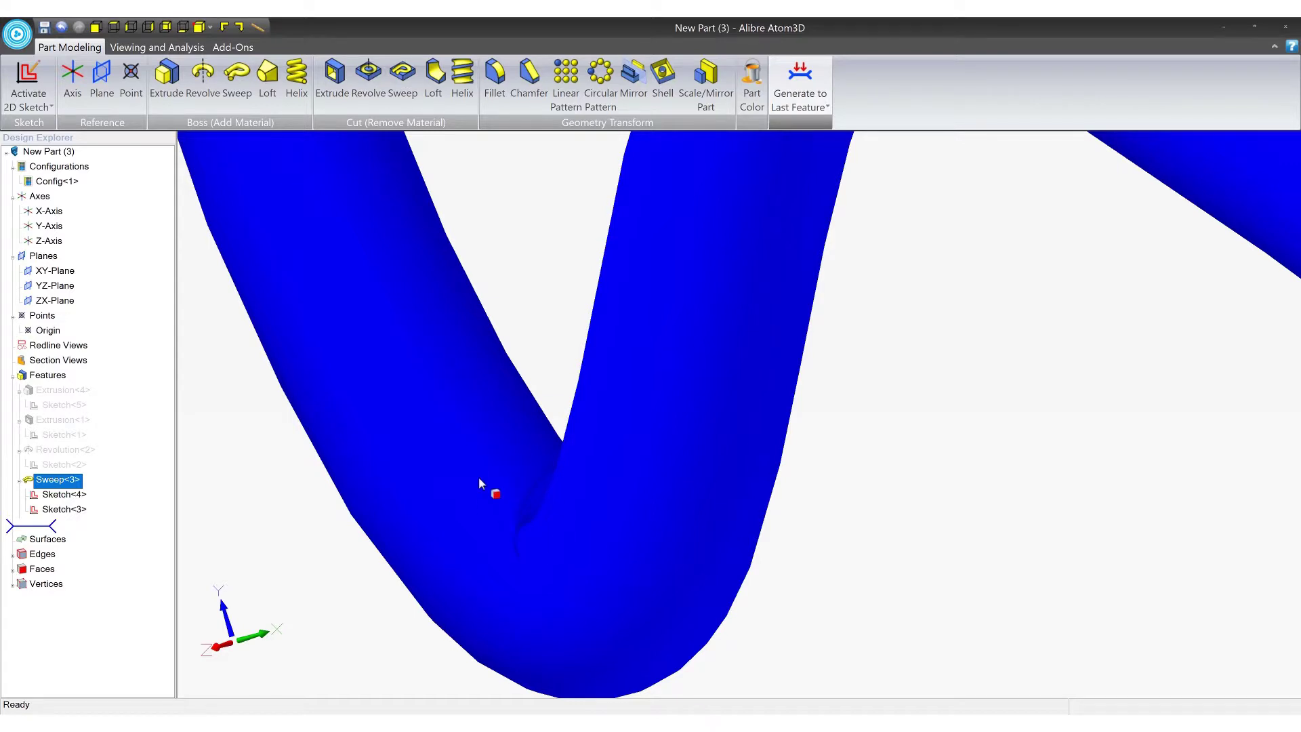
scroll(479, 484, "down", 6)
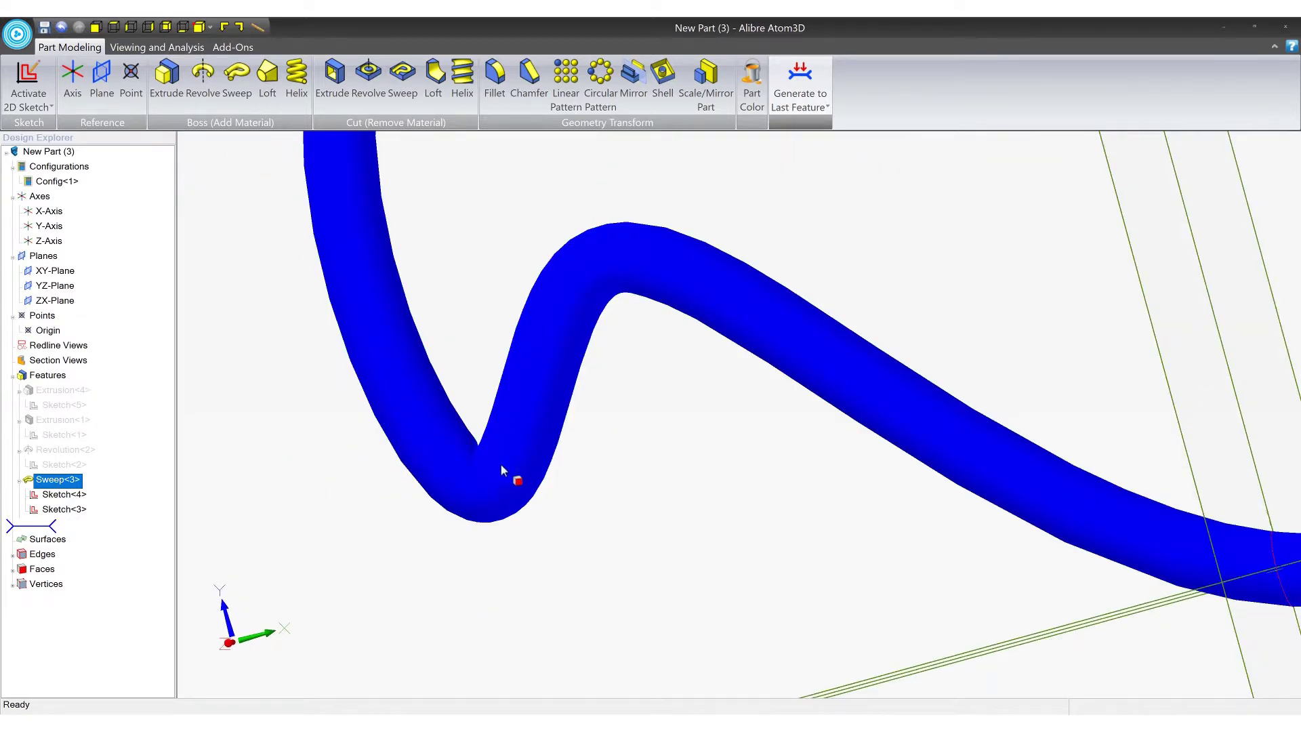
scroll(491, 467, "down", 5)
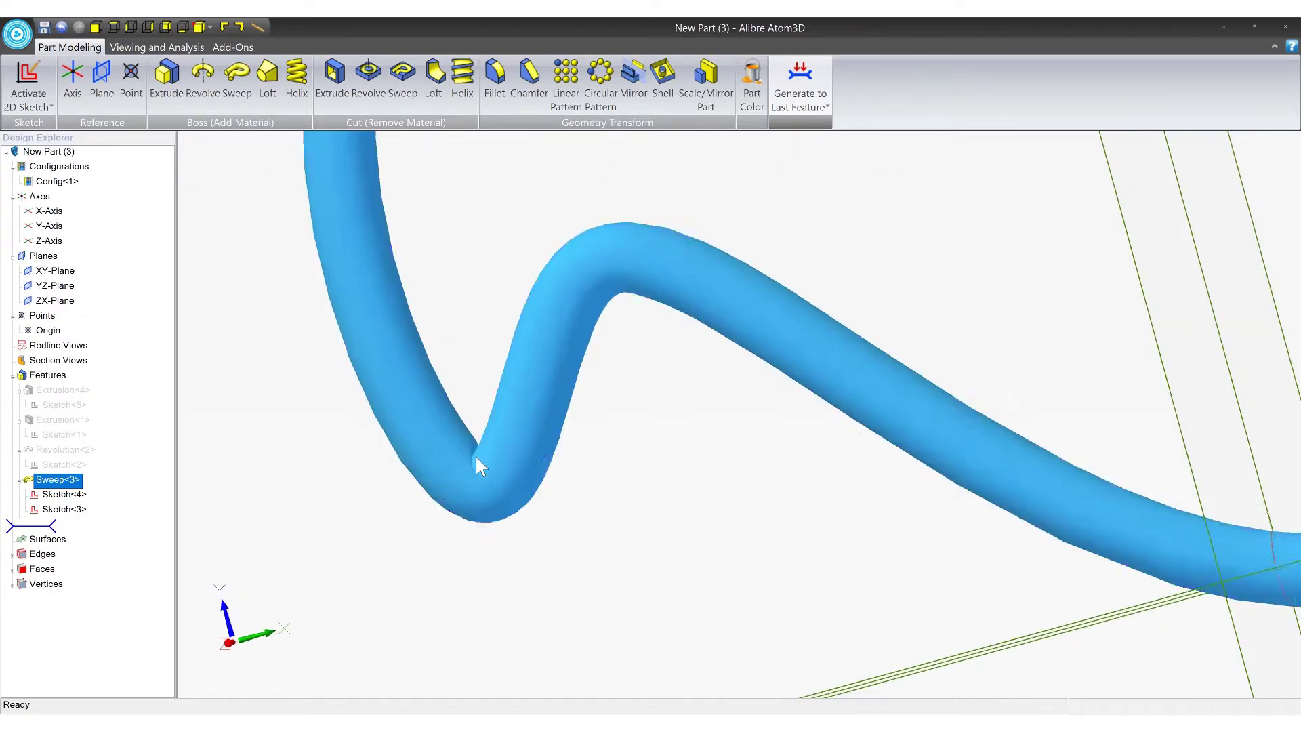
mouse_move(478, 466)
middle_mouse_down()
mouse_move(734, 456)
mouse_move(763, 468)
middle_mouse_up()
left_click(762, 469)
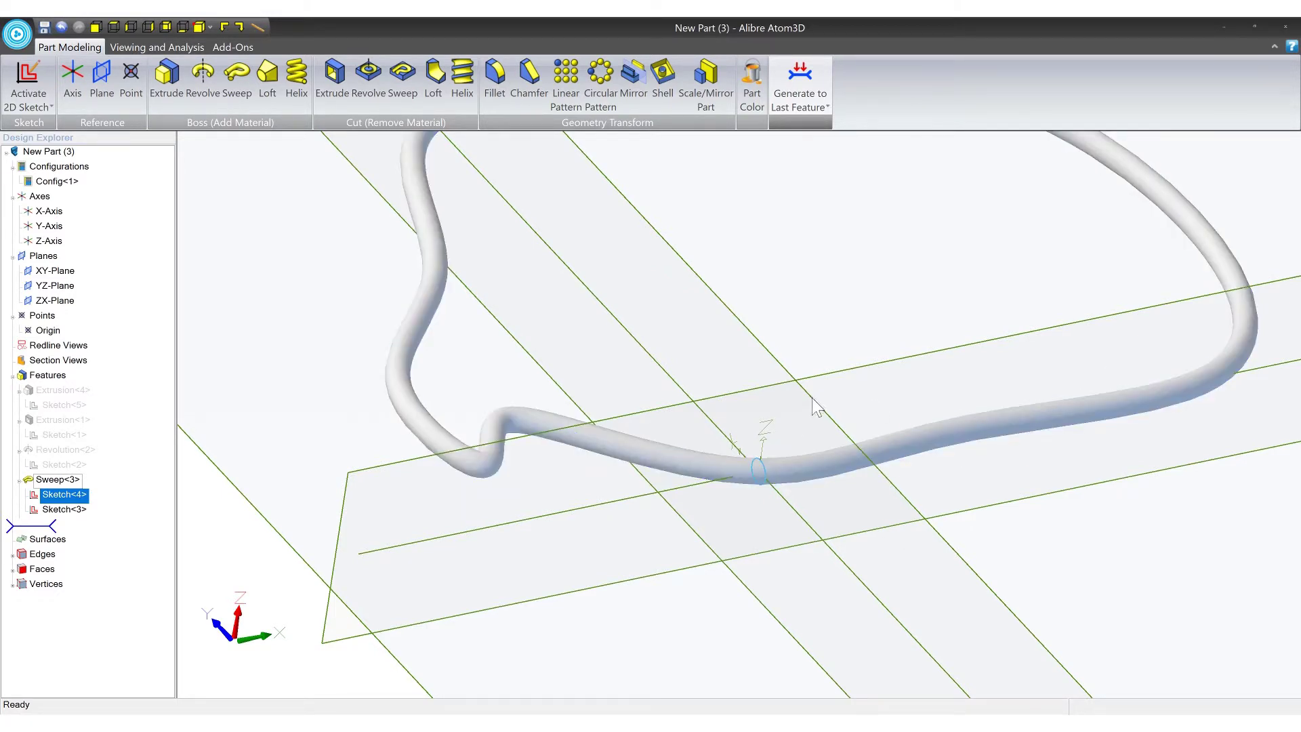
scroll(749, 465, "down", 5)
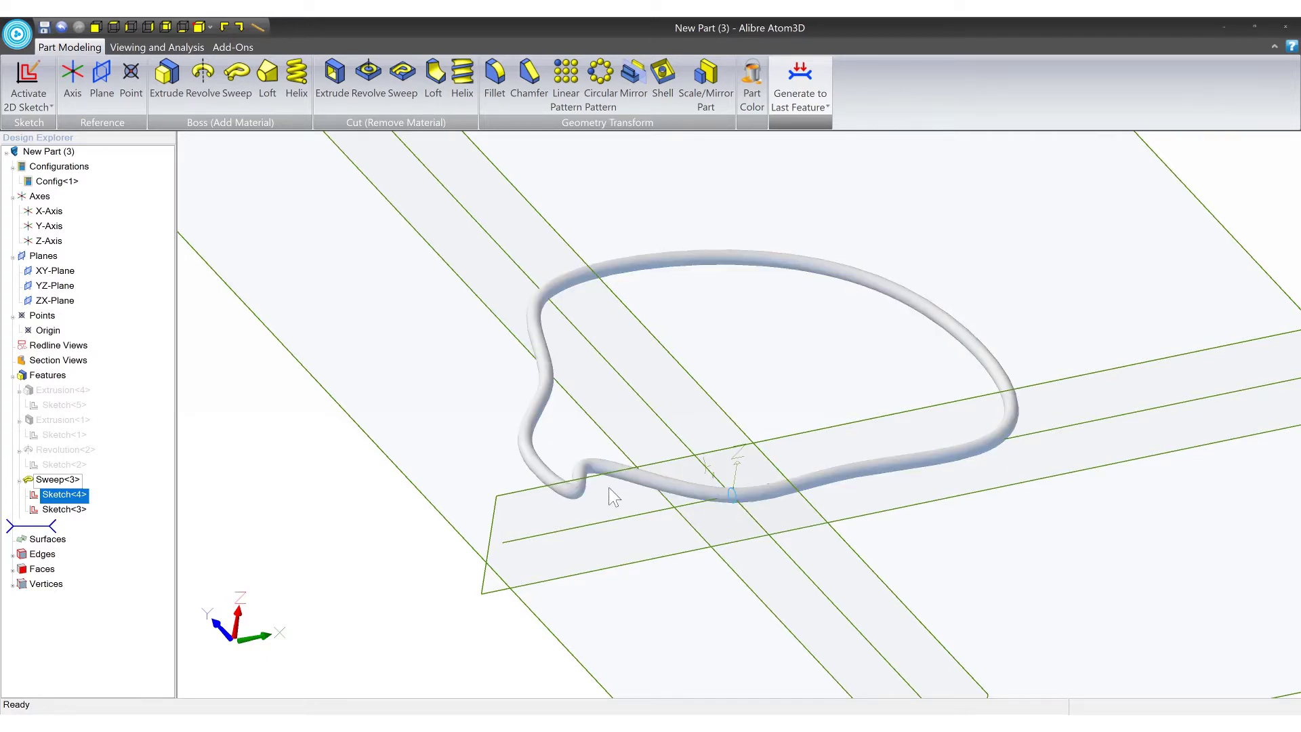
scroll(613, 497, "up", 10)
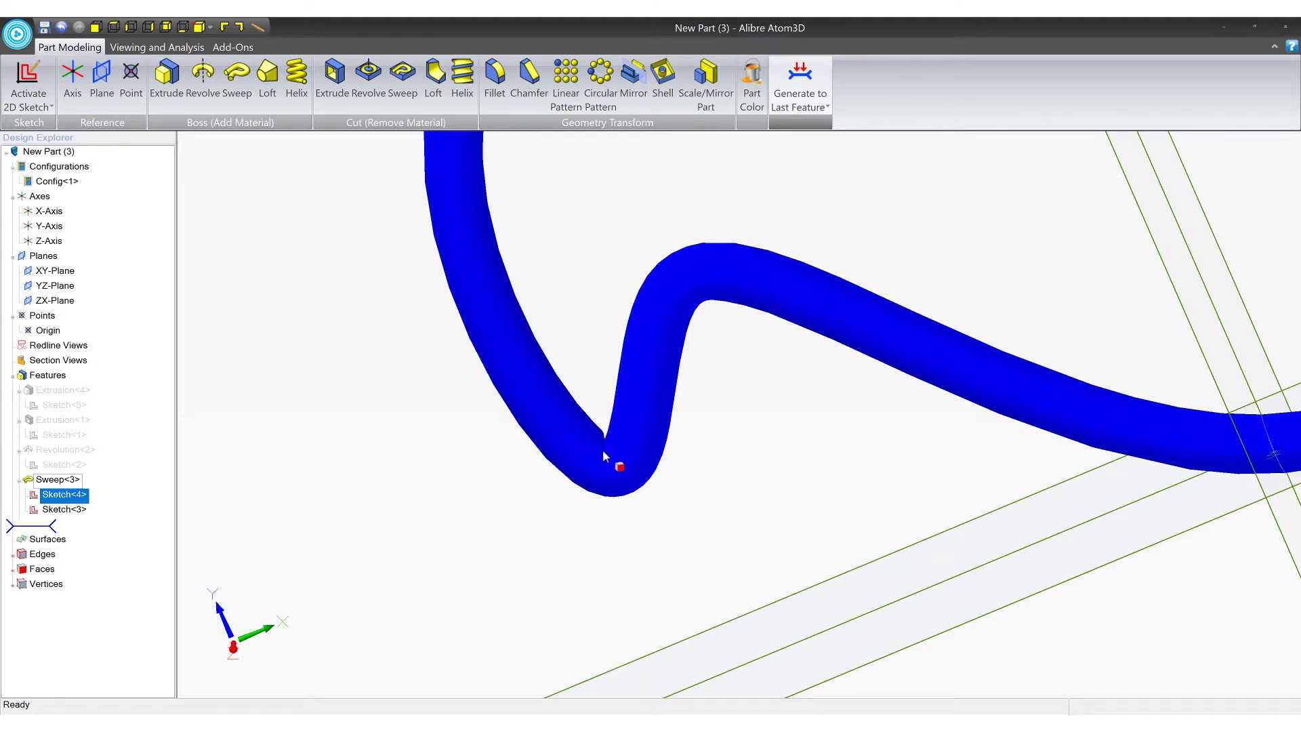
scroll(605, 455, "down", 4)
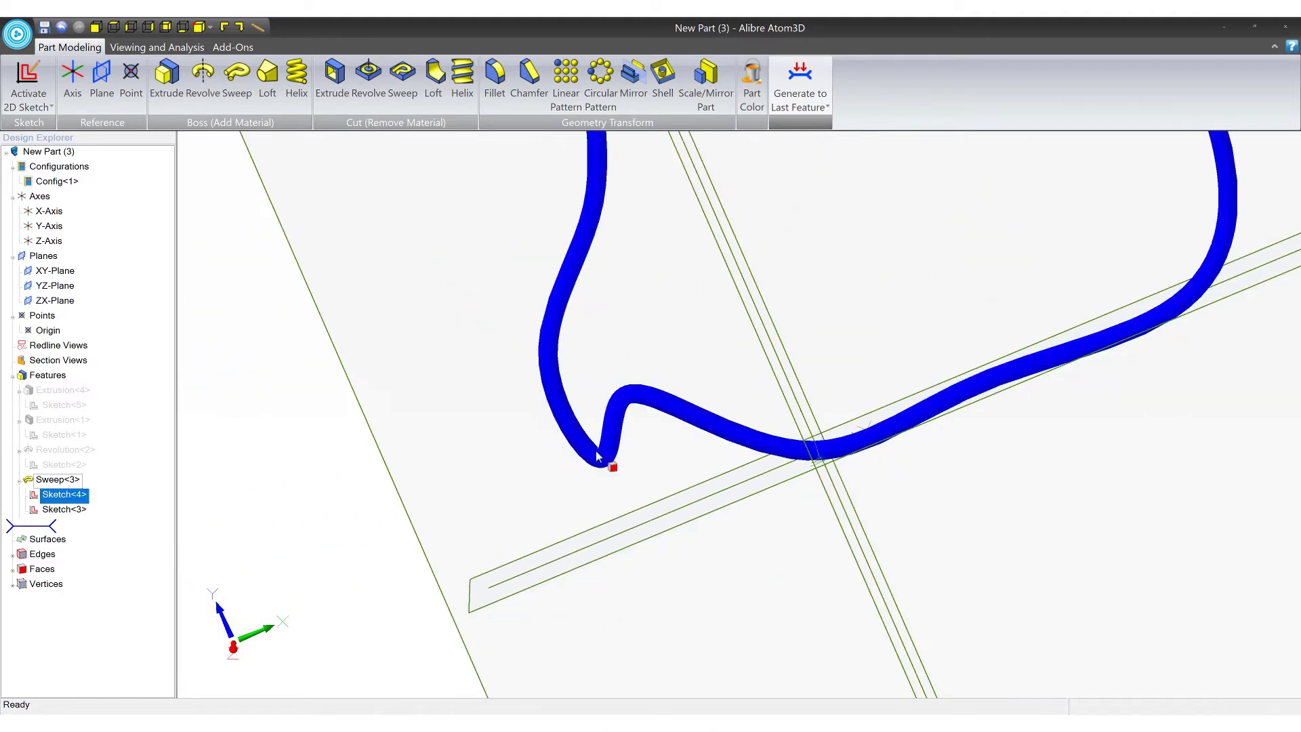
middle_click_drag(596, 456, 758, 480)
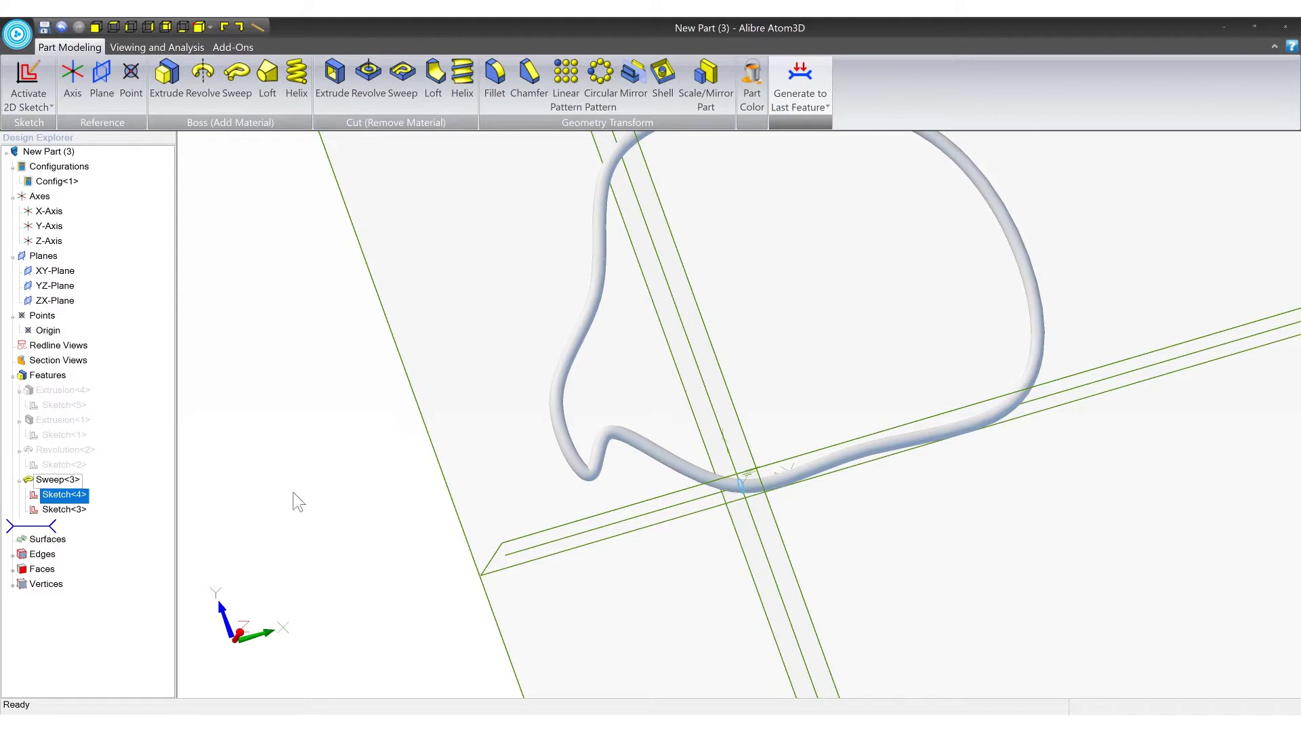
scroll(686, 474, "up", 3)
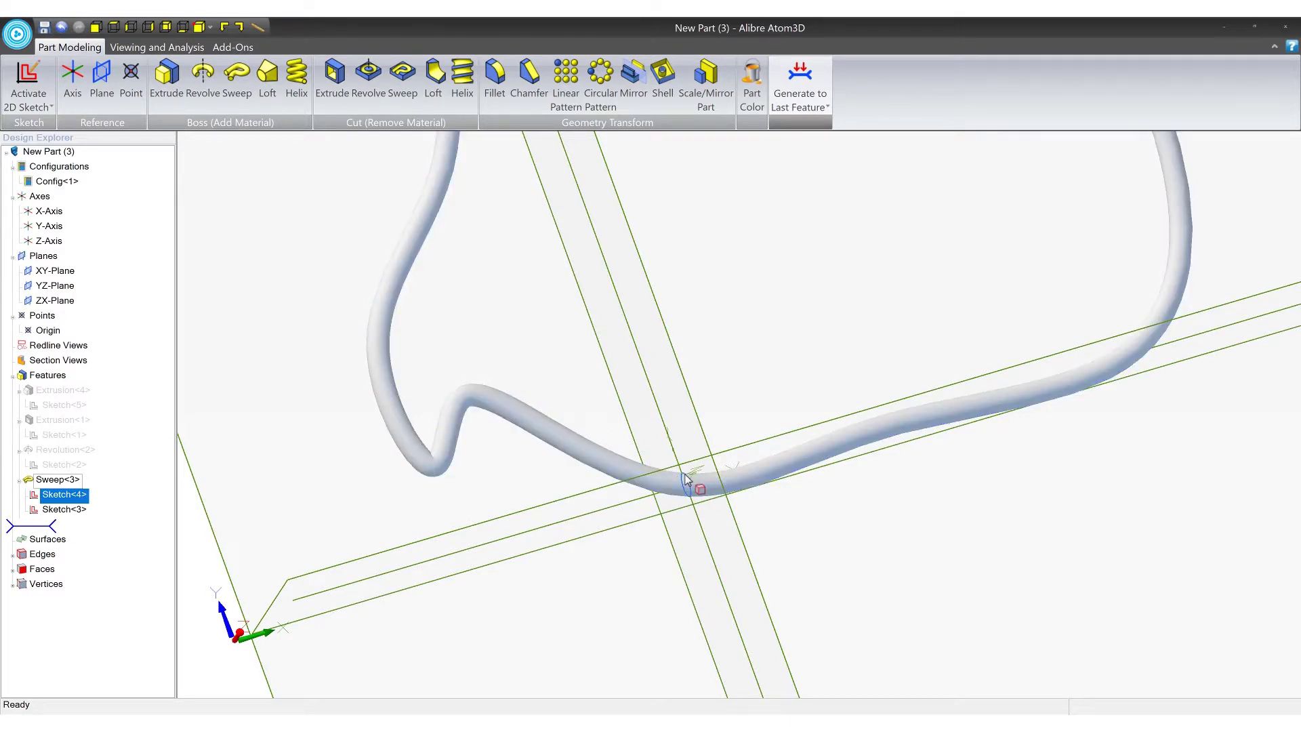
Try a diameter of .07 for the profile circle in Sketch<4>, close the sketch and dismiss the Sweep<3> error status
right_click(79, 503)
left_click(88, 506)
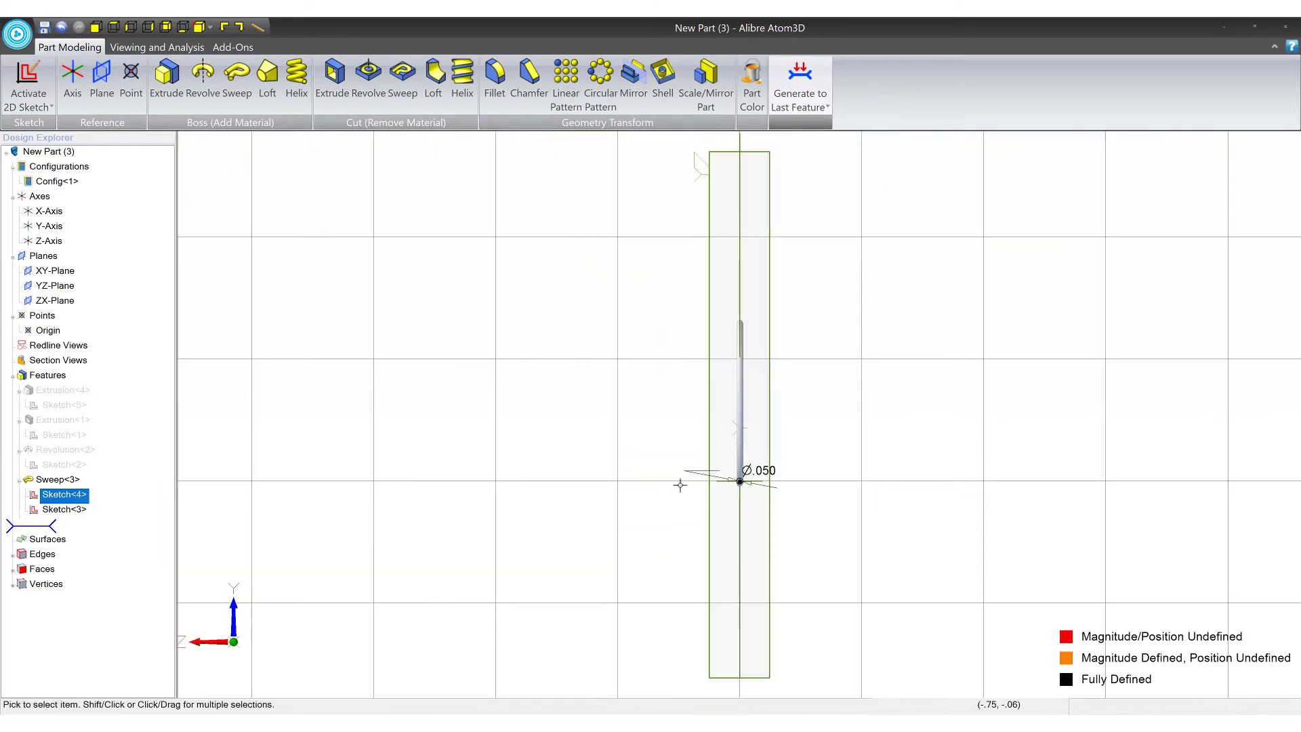
scroll(751, 478, "up", 5)
left_click_drag(786, 388, 1014, 261)
double_click(1014, 258)
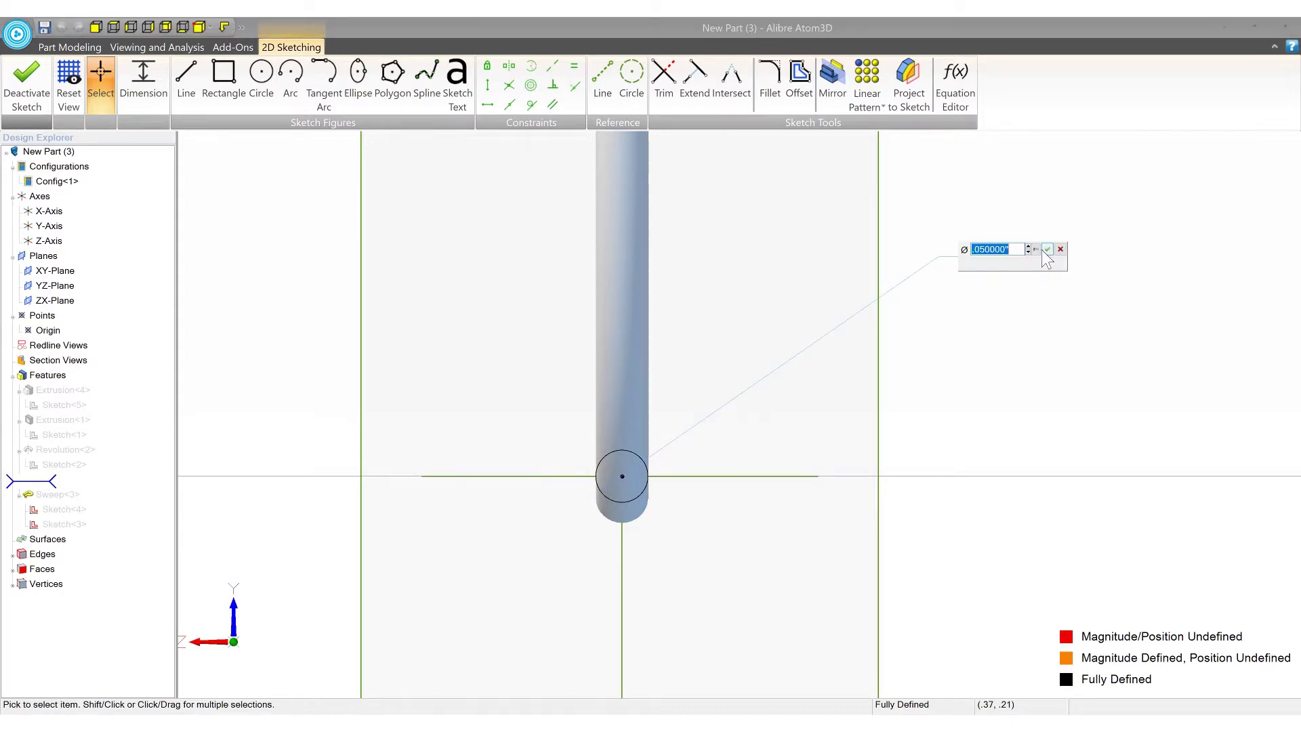
type(".07")
left_click(1047, 250)
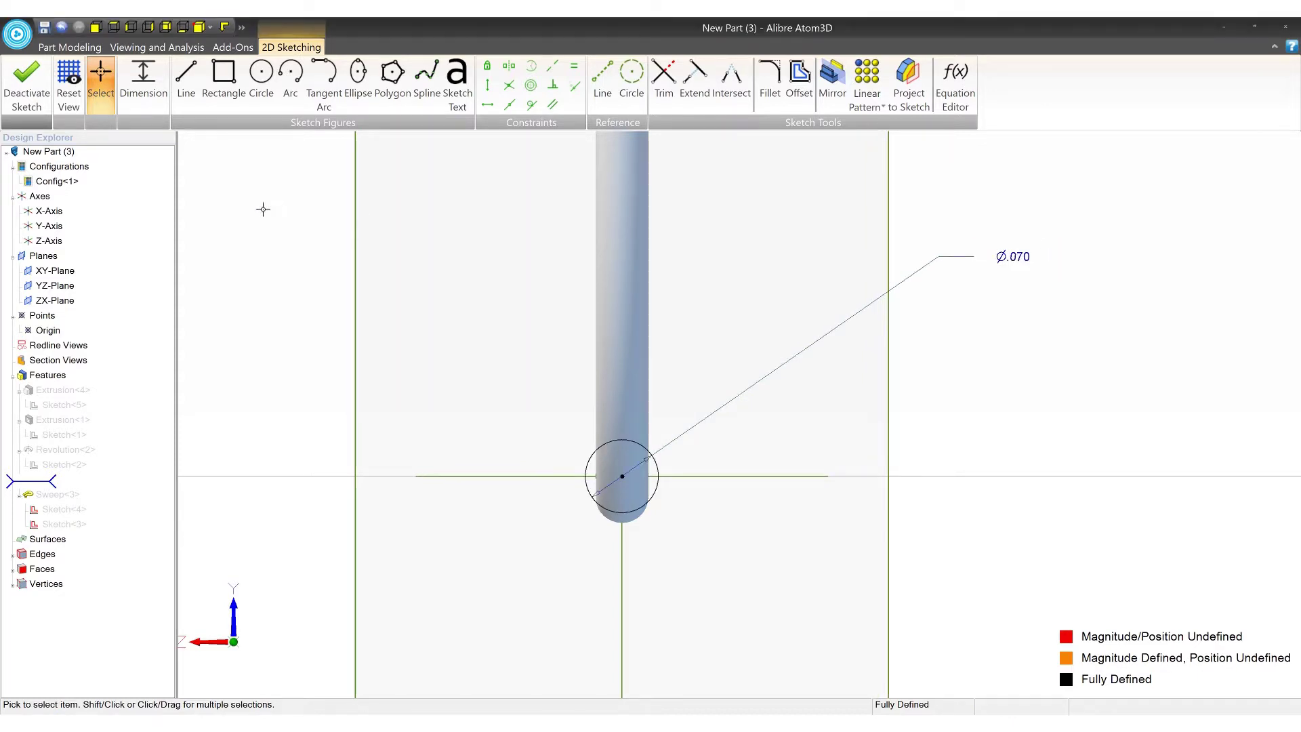
left_click(13, 91)
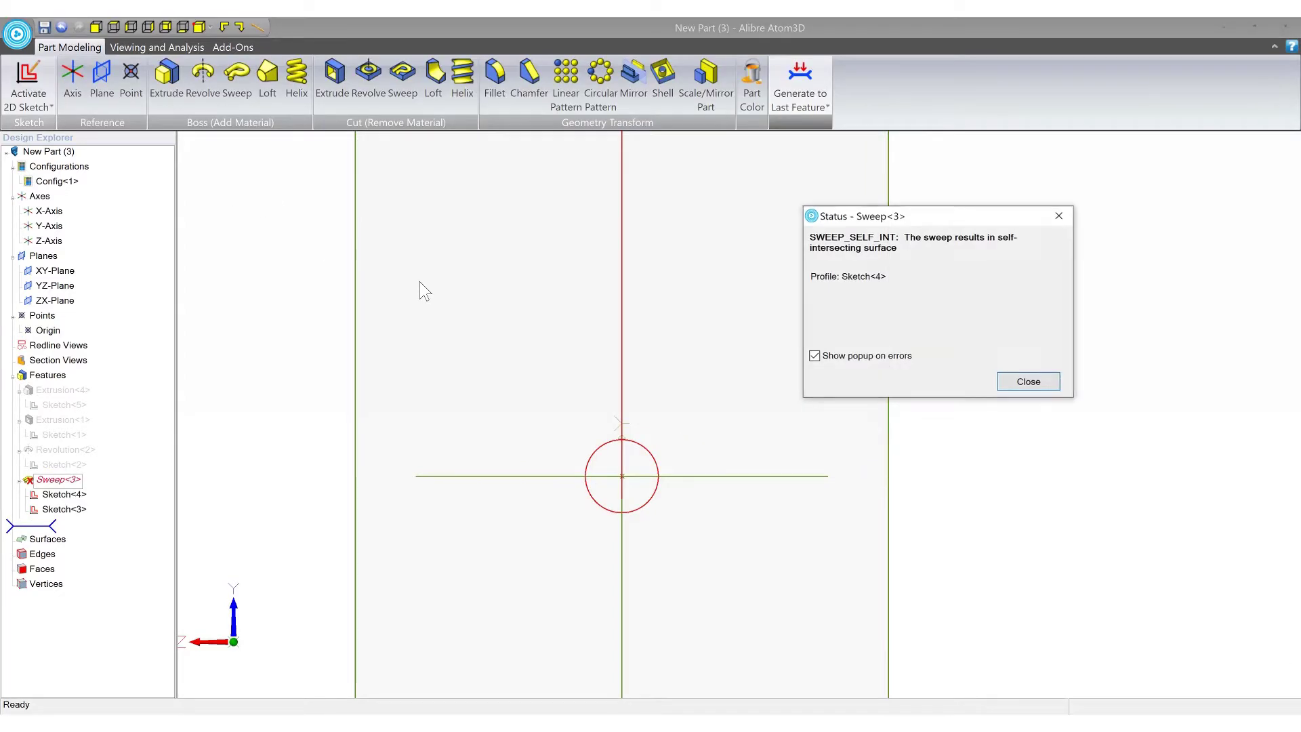
left_click(1021, 380)
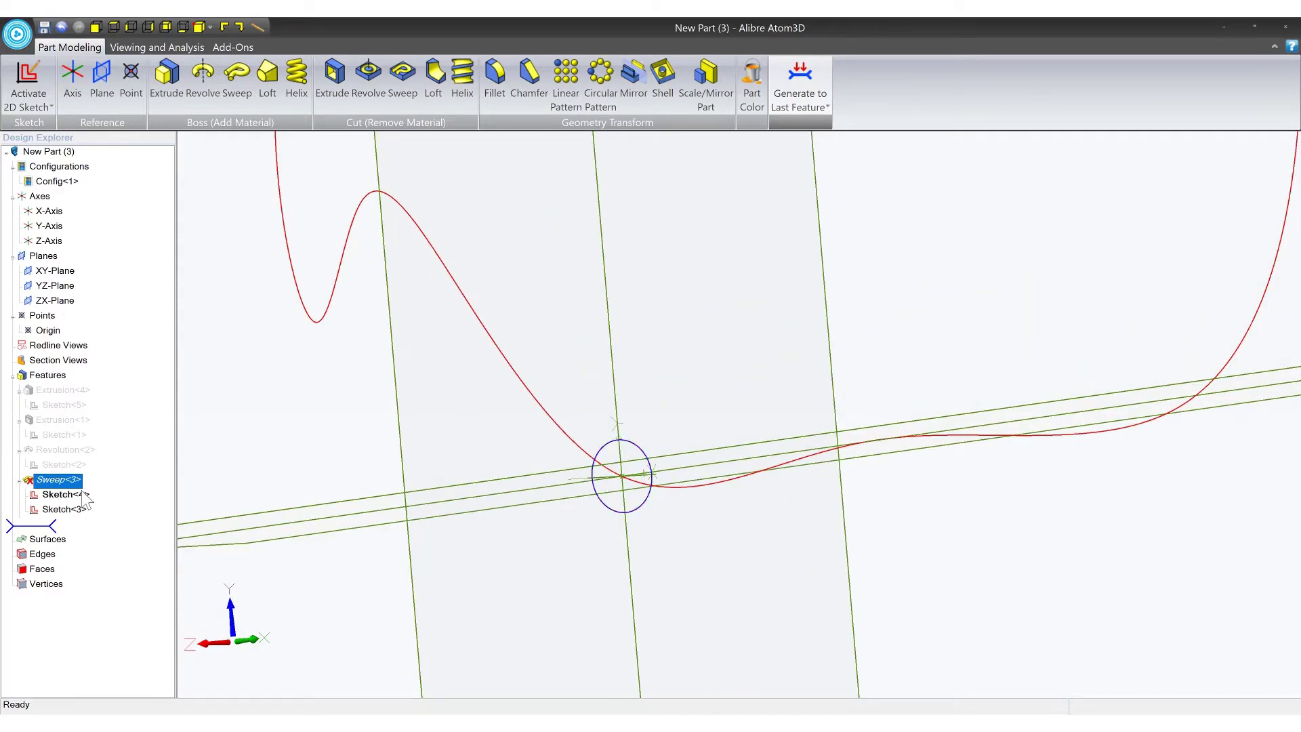
Try reducing the Sketch<4> profile circle's diameter to .06, close the sketch and dismiss the error status
right_click(63, 495)
left_click(82, 501)
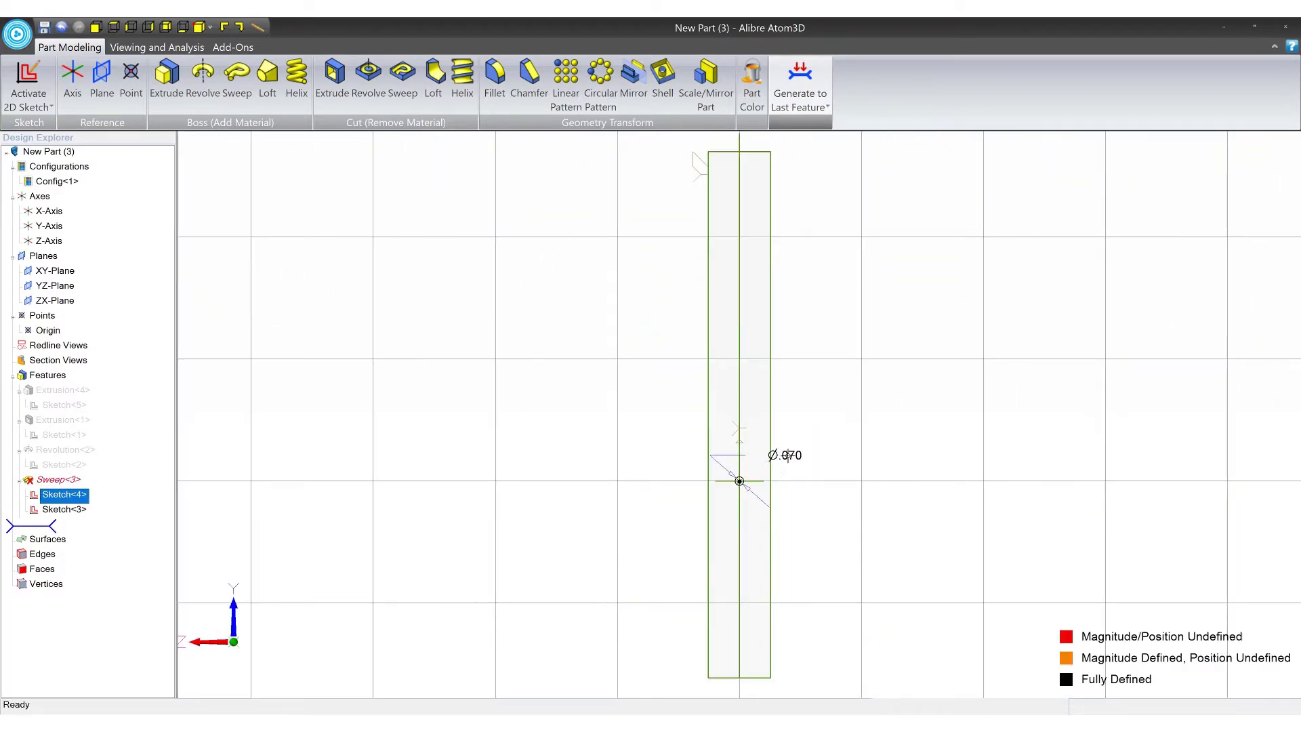
double_click(786, 455)
type(".06")
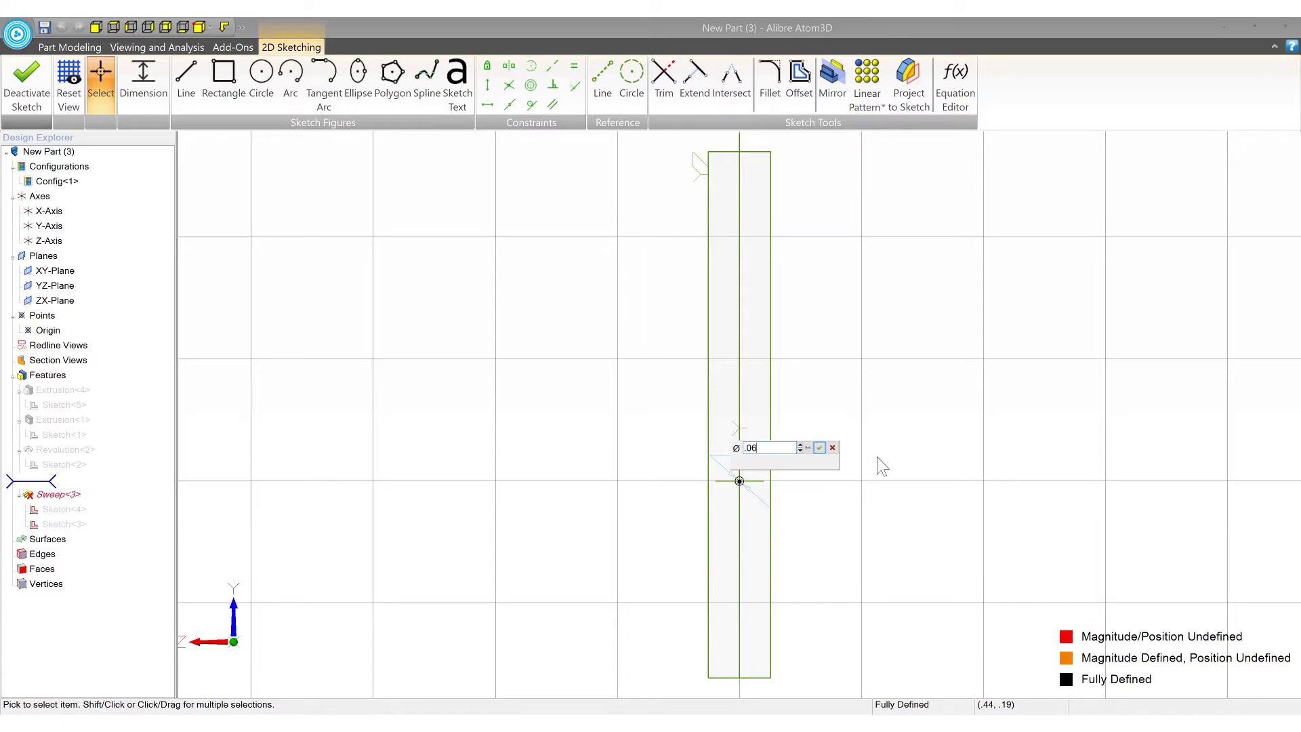
key("Return")
left_click(26, 85)
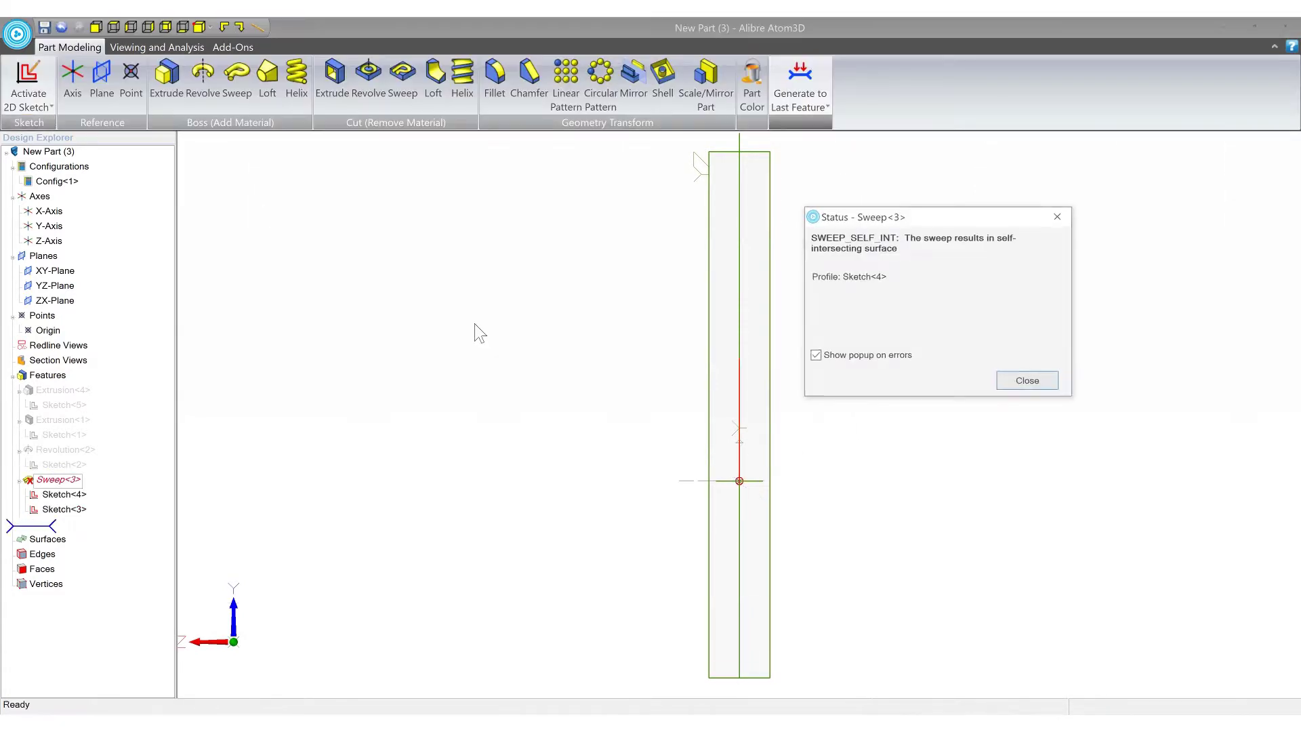
left_click(1029, 381)
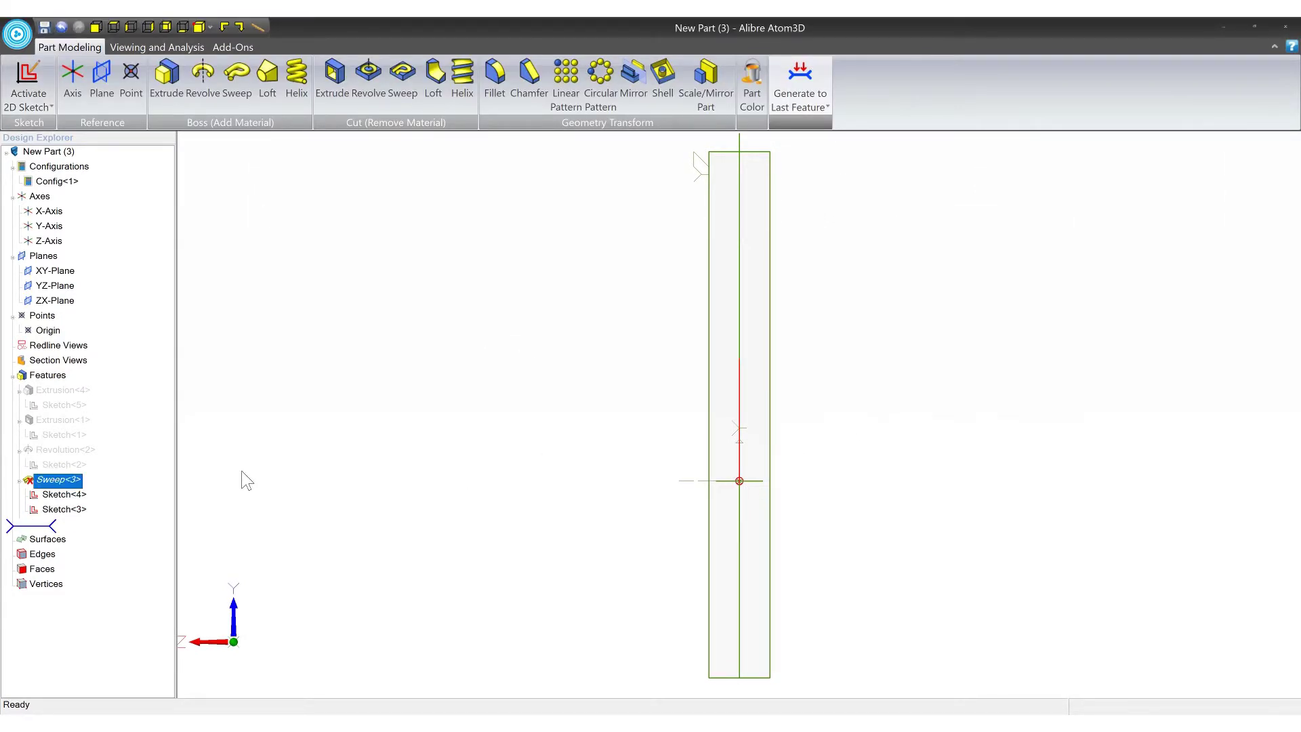
Set the Sketch<4> profile circle's diameter back to .05 and close the sketch to regenerate Sweep<3>
right_click(65, 499)
left_click(92, 506)
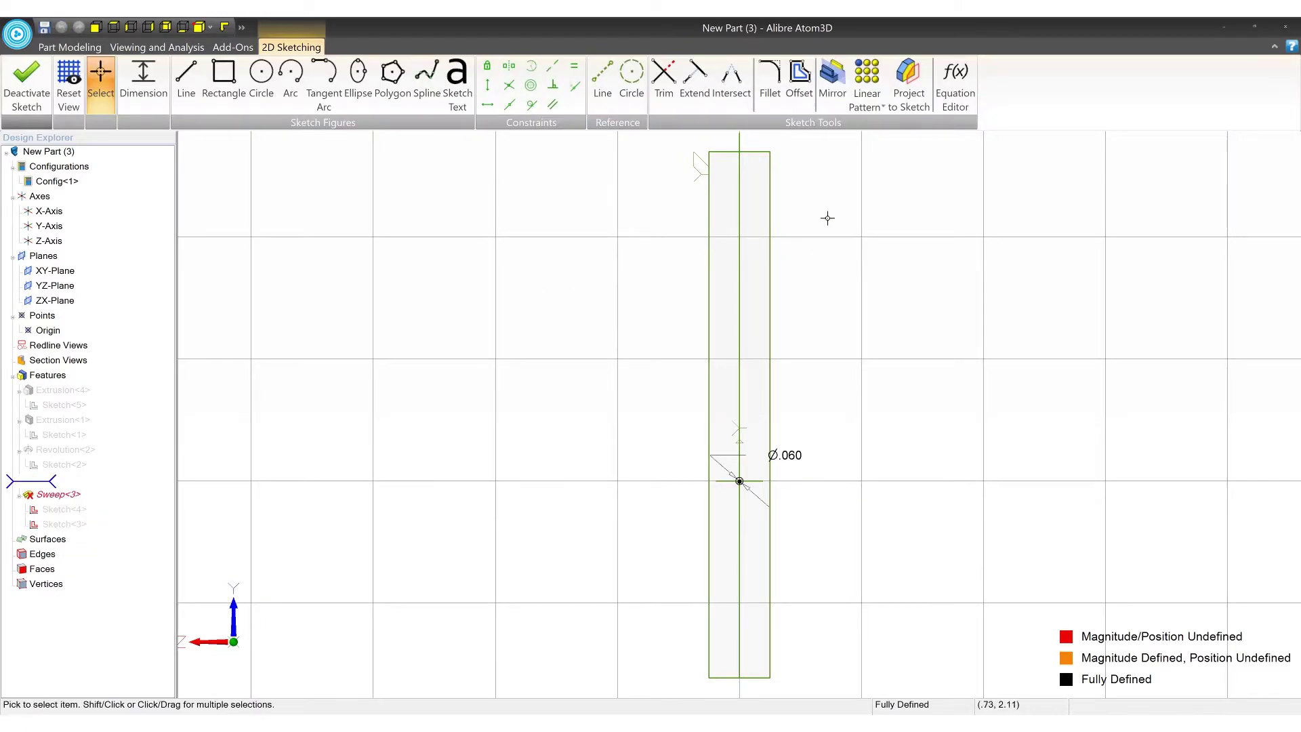
left_click_drag(789, 456, 840, 453)
double_click(840, 451)
type(".05")
key("Return")
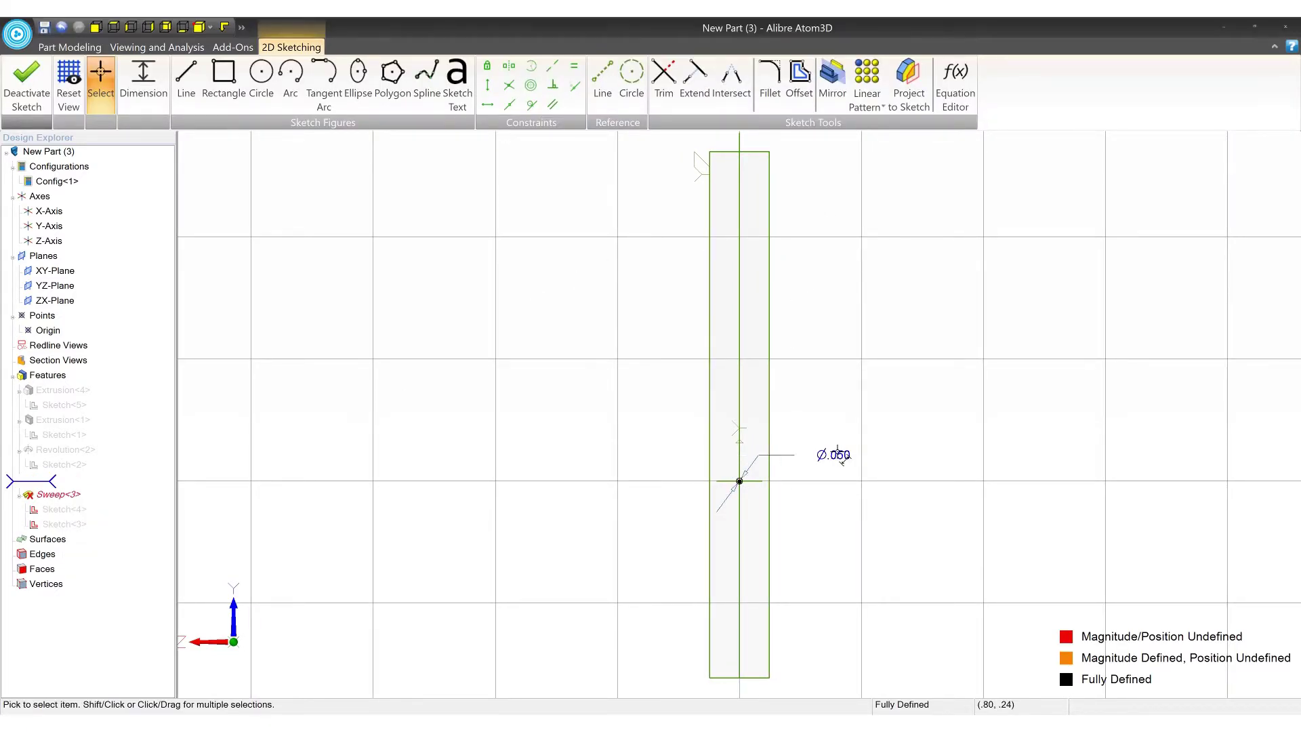
left_click(20, 74)
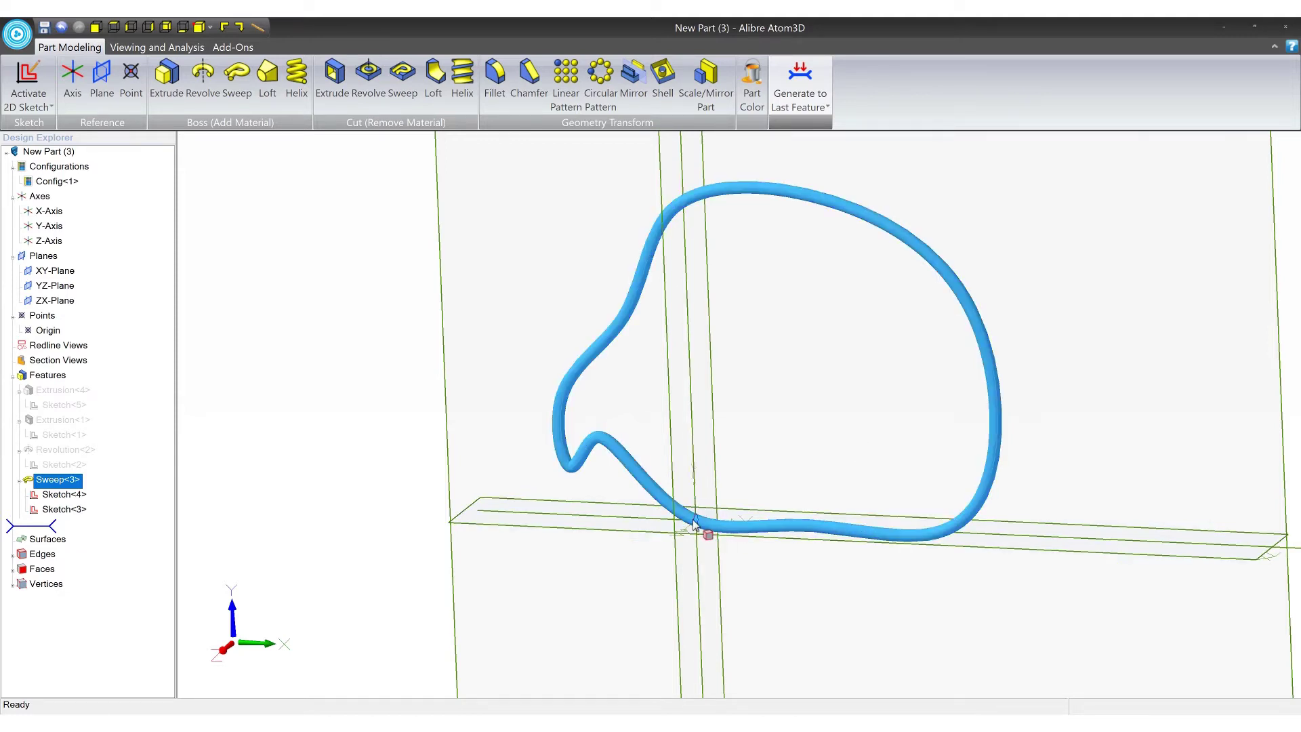
Set the profile circle's diameter in Sketch<4> to .07, close the sketch and dismiss the Sweep<3> error status
right_click(80, 495)
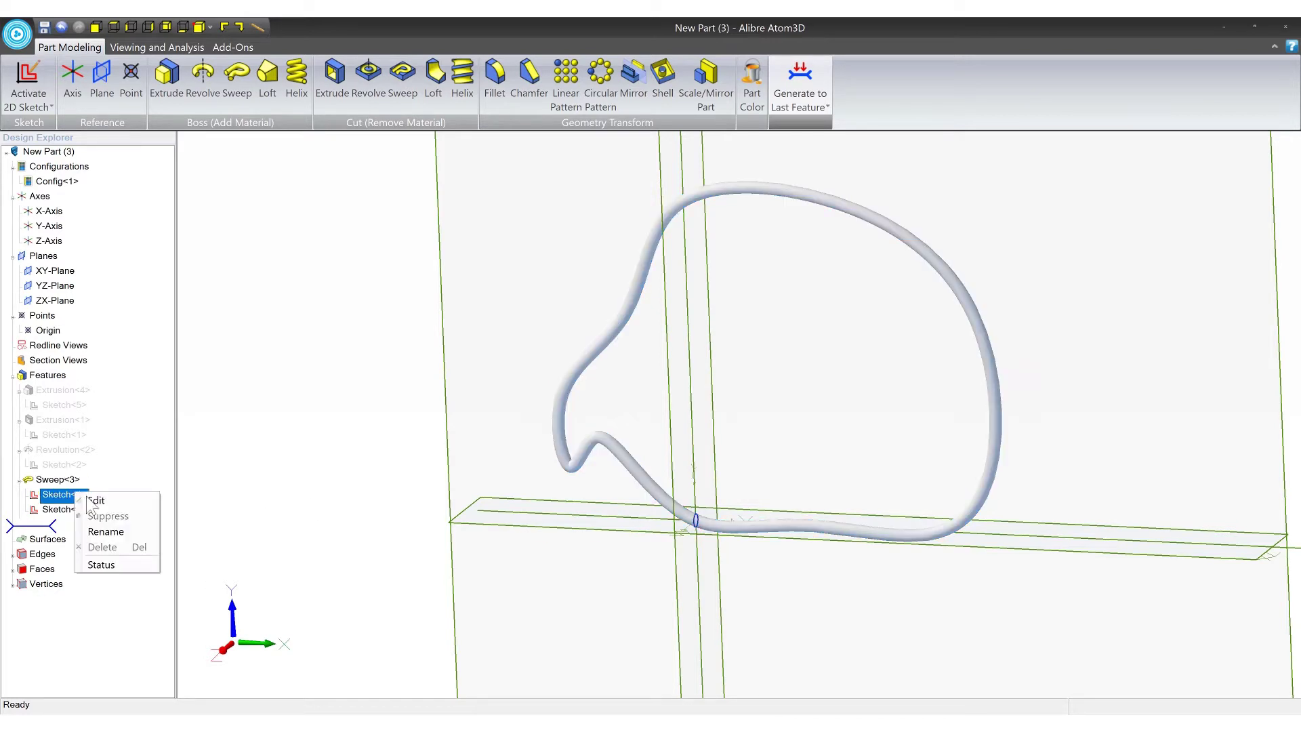
left_click(109, 502)
double_click(832, 454)
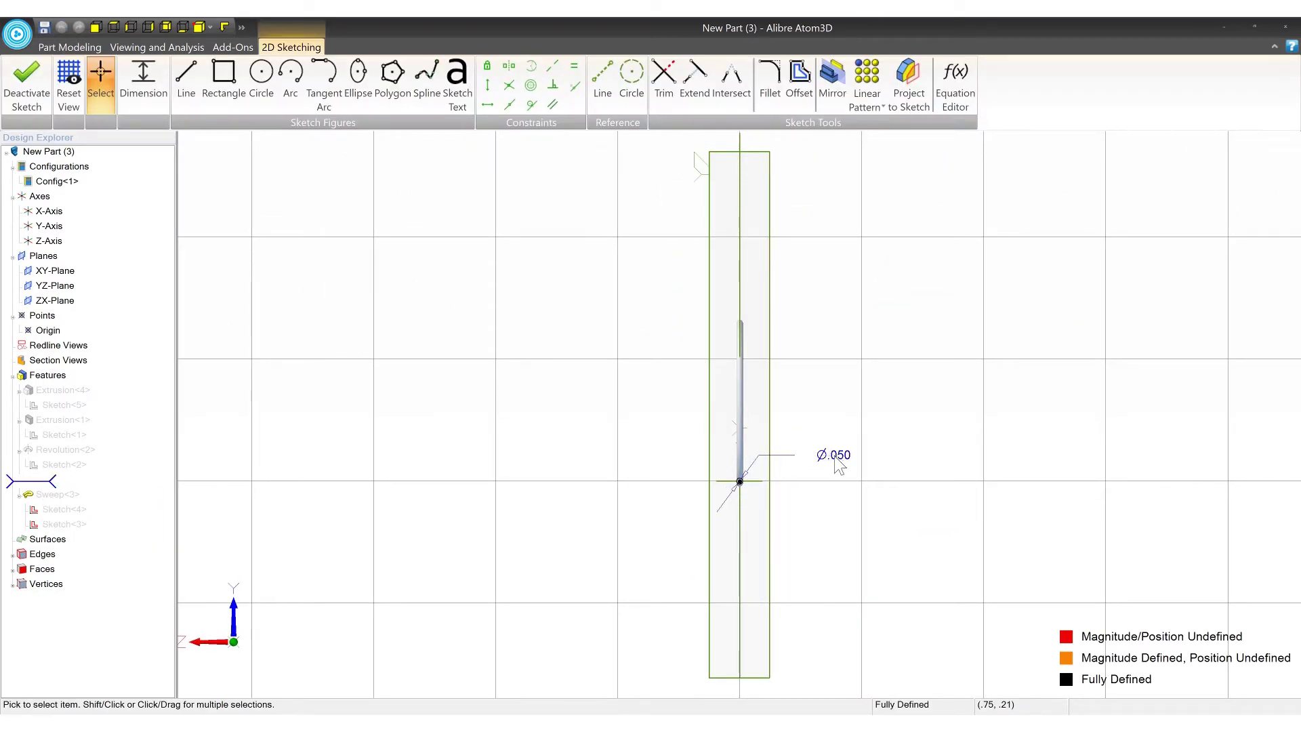
type(".07")
key("Return")
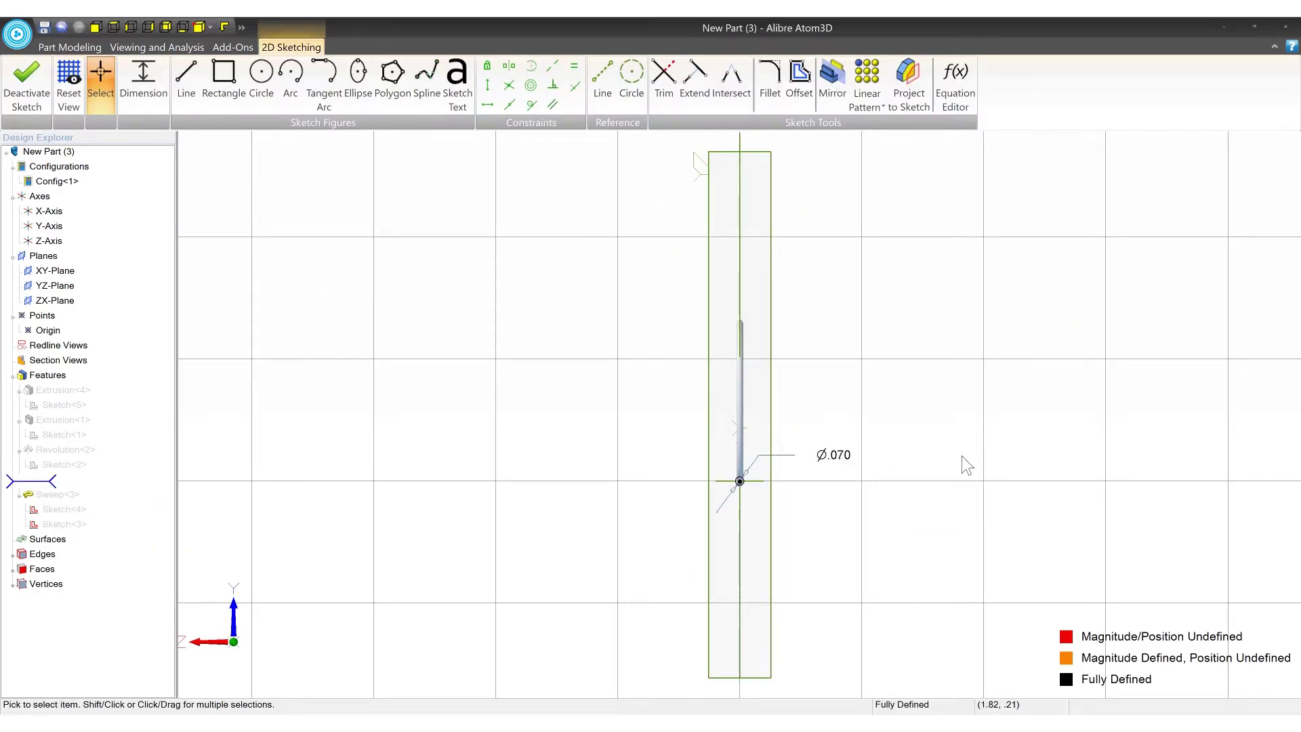
left_click(28, 88)
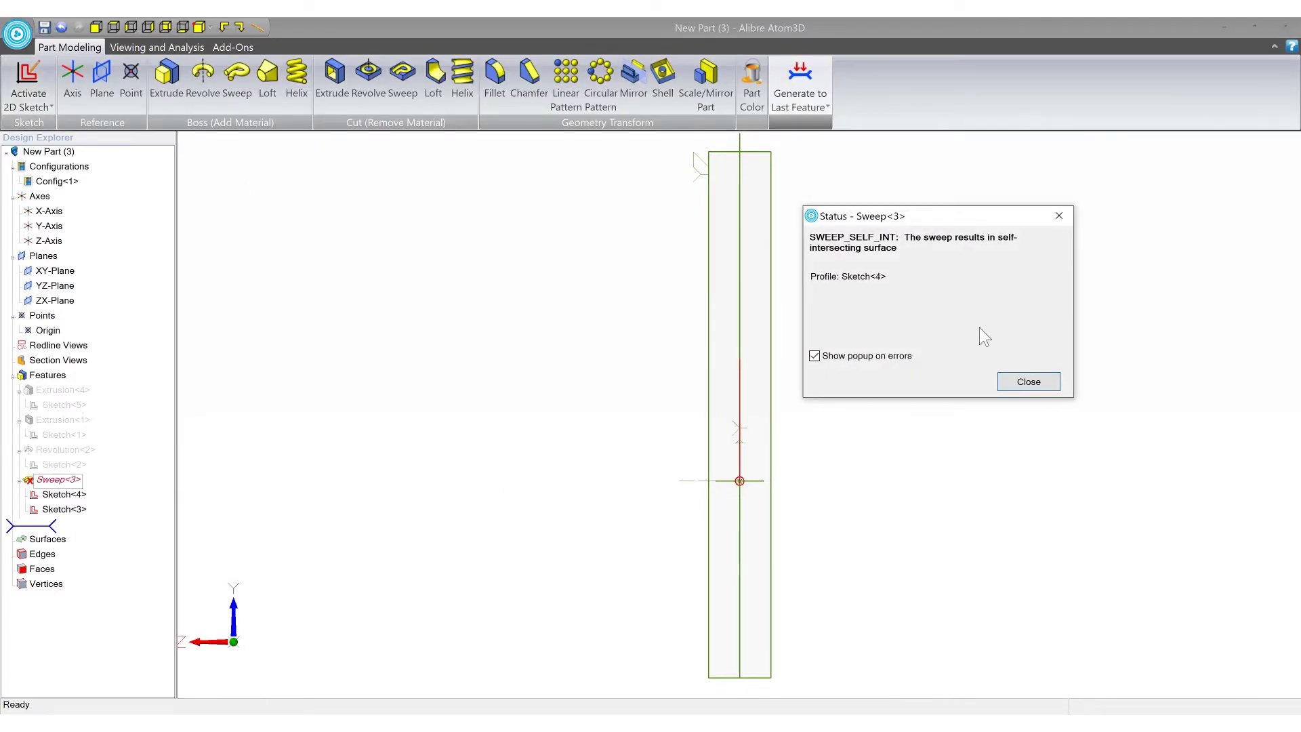
left_click(1002, 385)
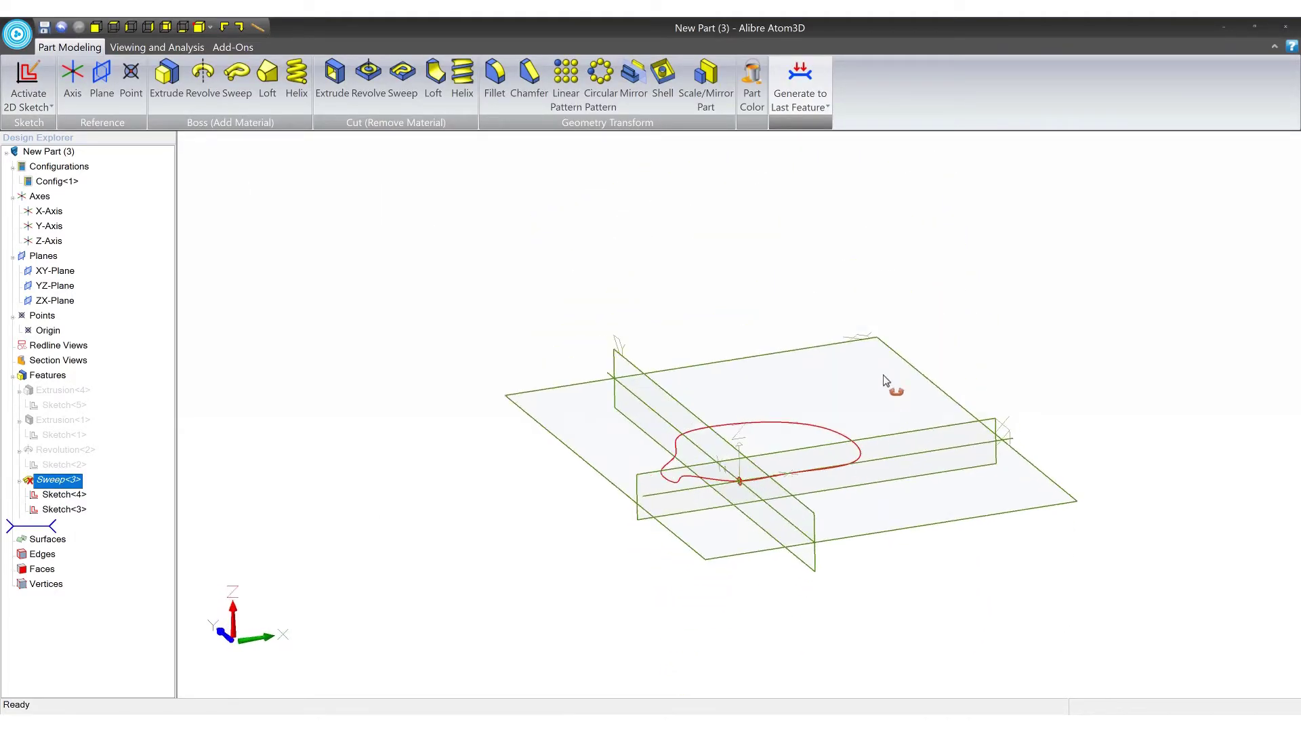
In the path sketch Sketch<3>, move the spline point at the sharpest bend to about (-.50, .22) and close the sketch
scroll(786, 417, "up", 4)
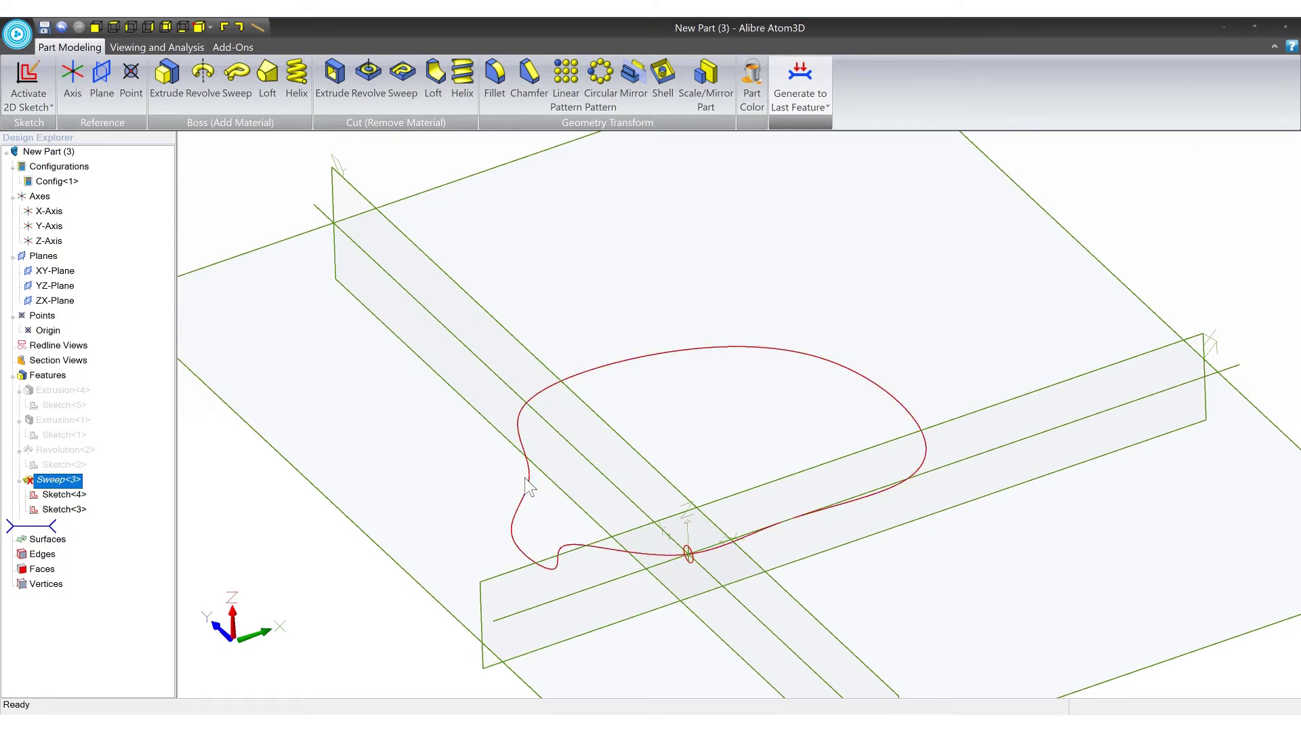
right_click(59, 513)
left_click(88, 514)
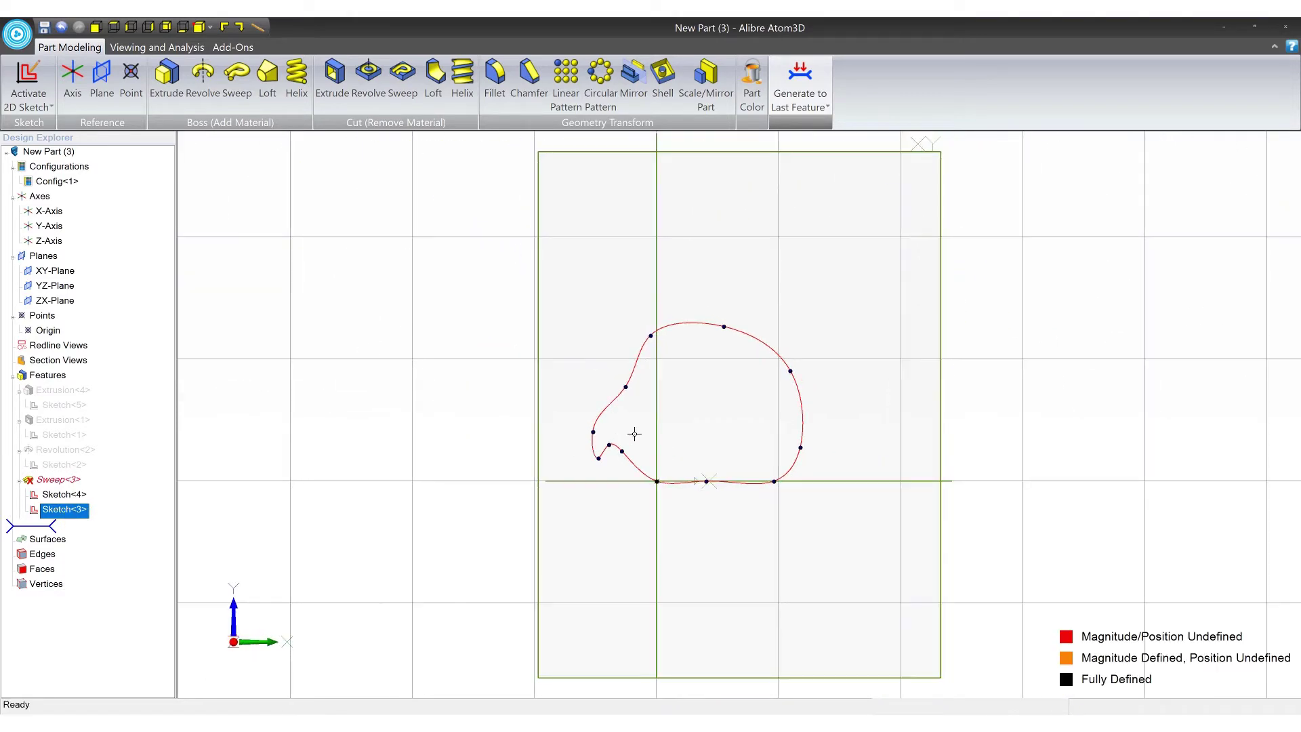
scroll(698, 425, "up", 3)
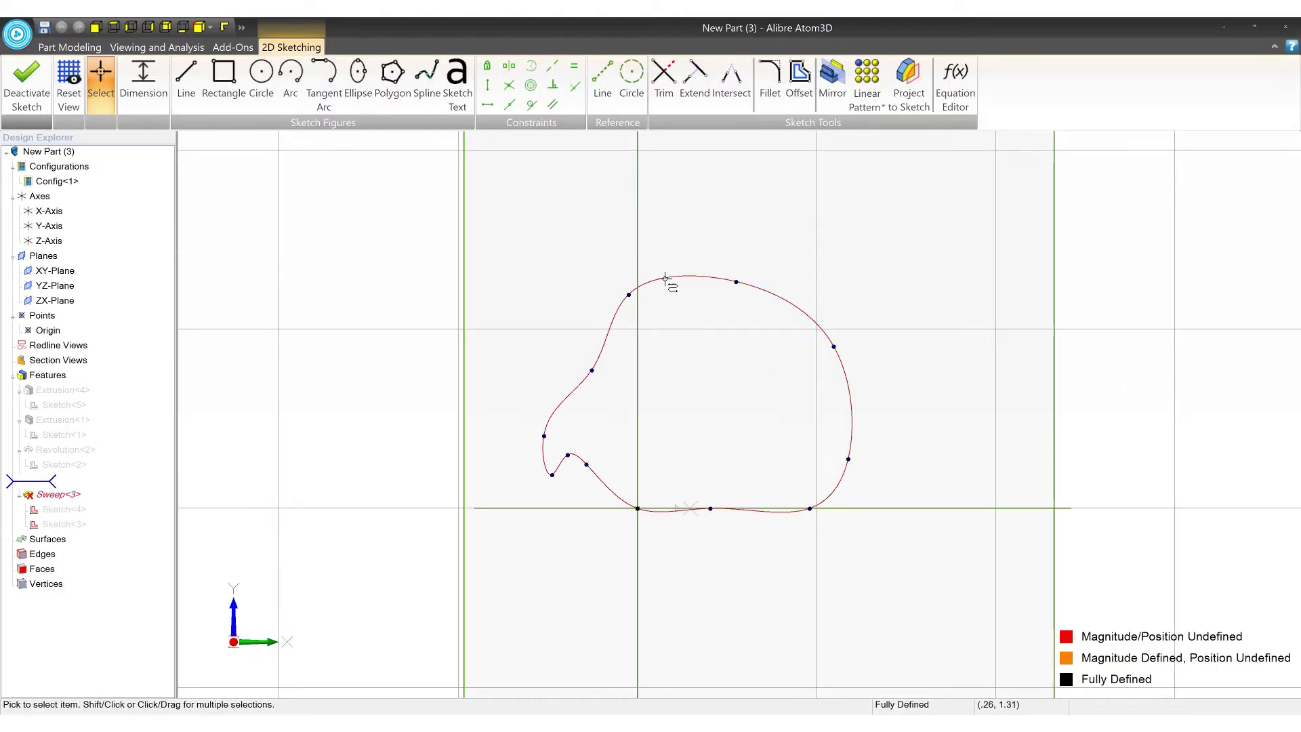
scroll(578, 458, "up", 4)
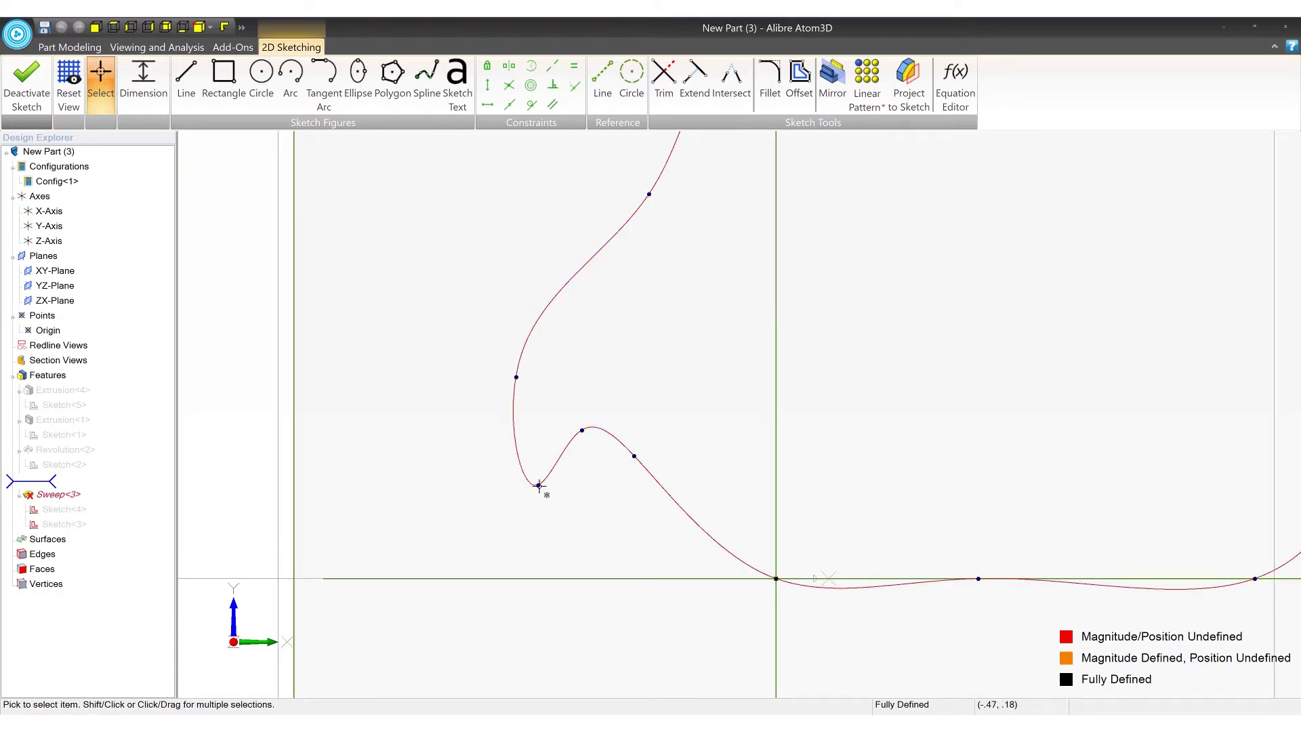
left_click_drag(538, 485, 525, 472)
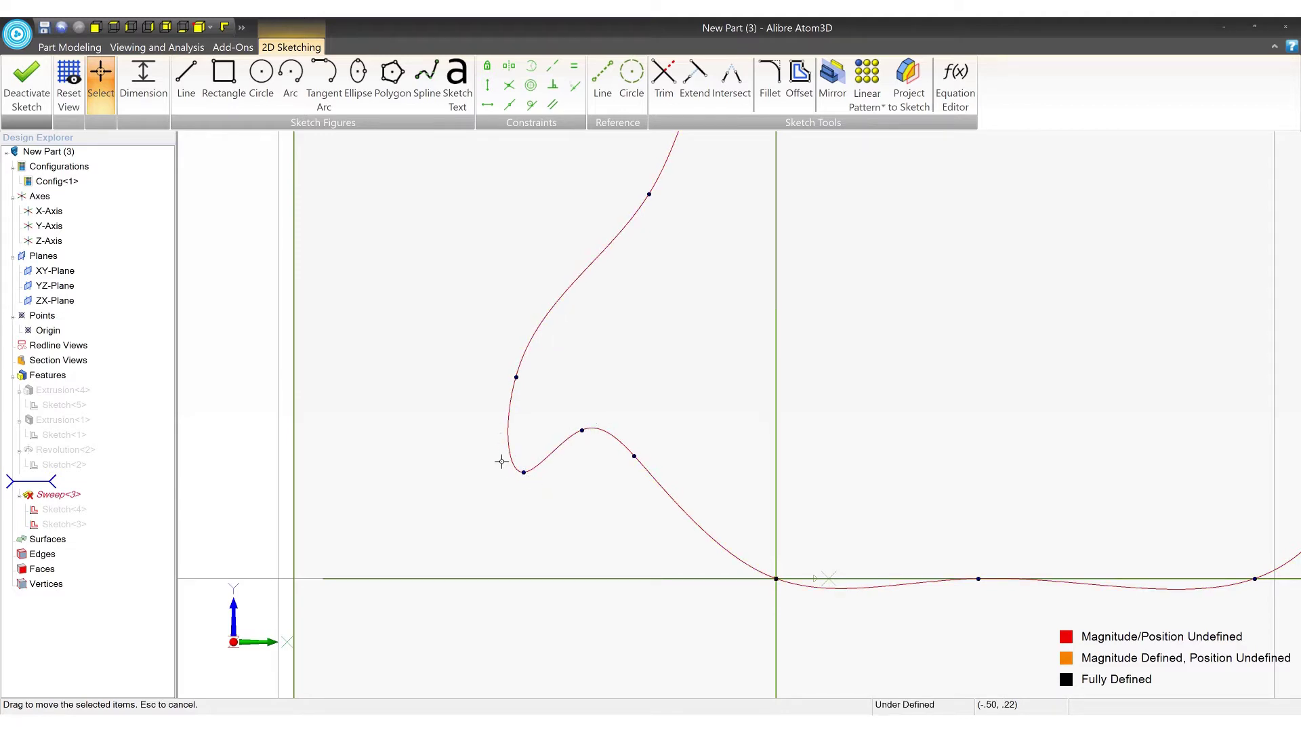
left_click(27, 85)
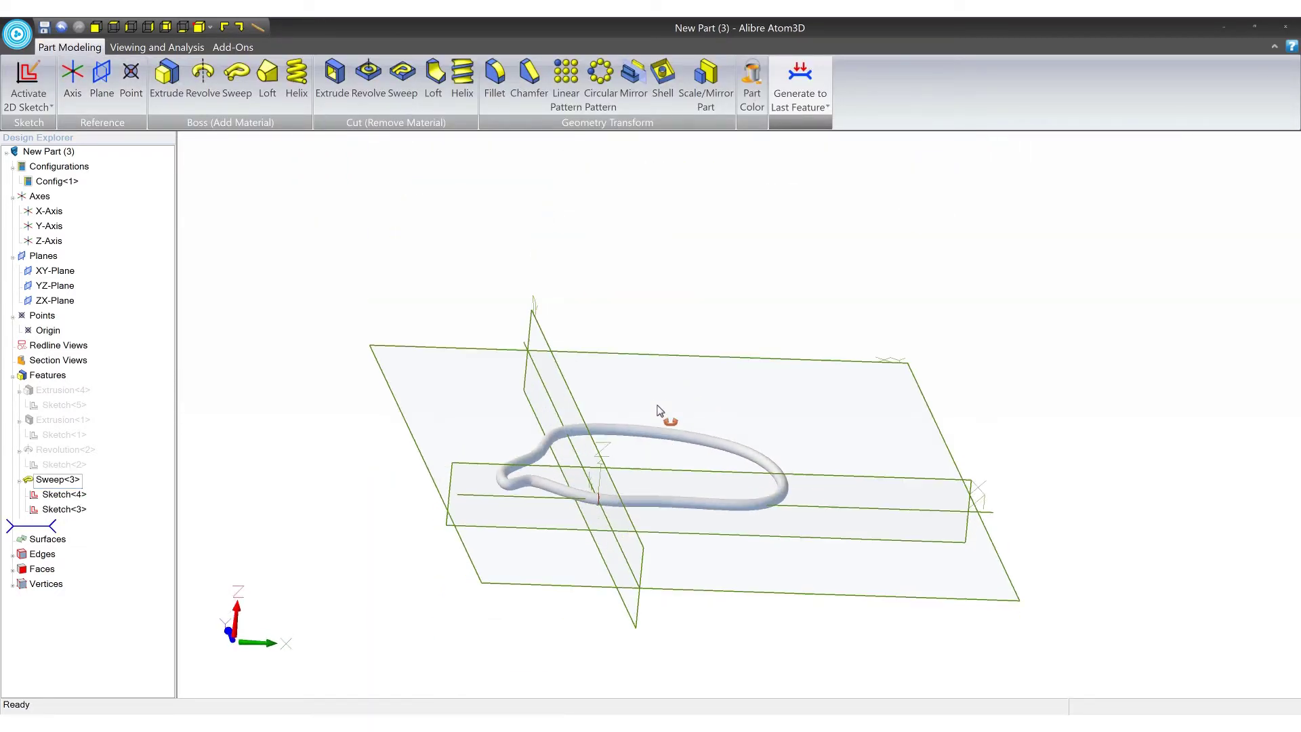
Inspect the regenerated Sweep<3> around its reshaped bend and highlight the feature in the model
middle_click_drag(660, 420, 664, 423)
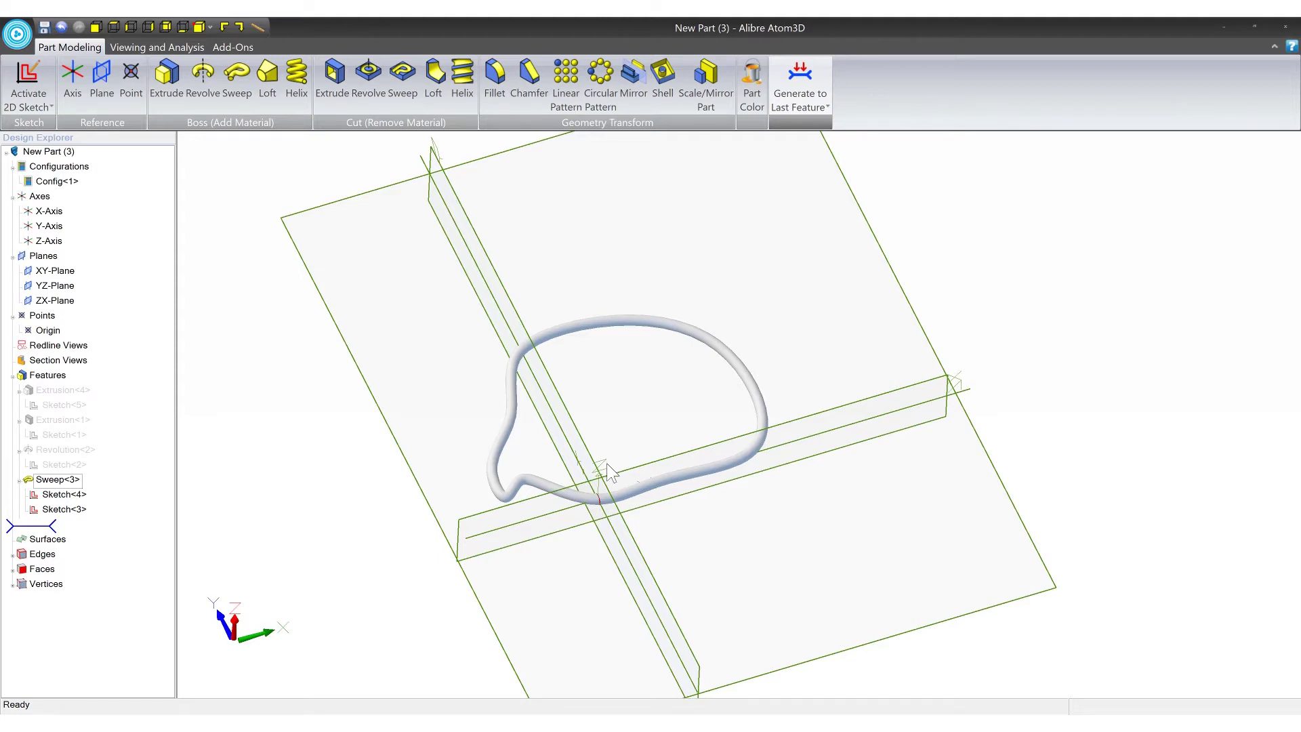
middle_click_drag(604, 502, 608, 512)
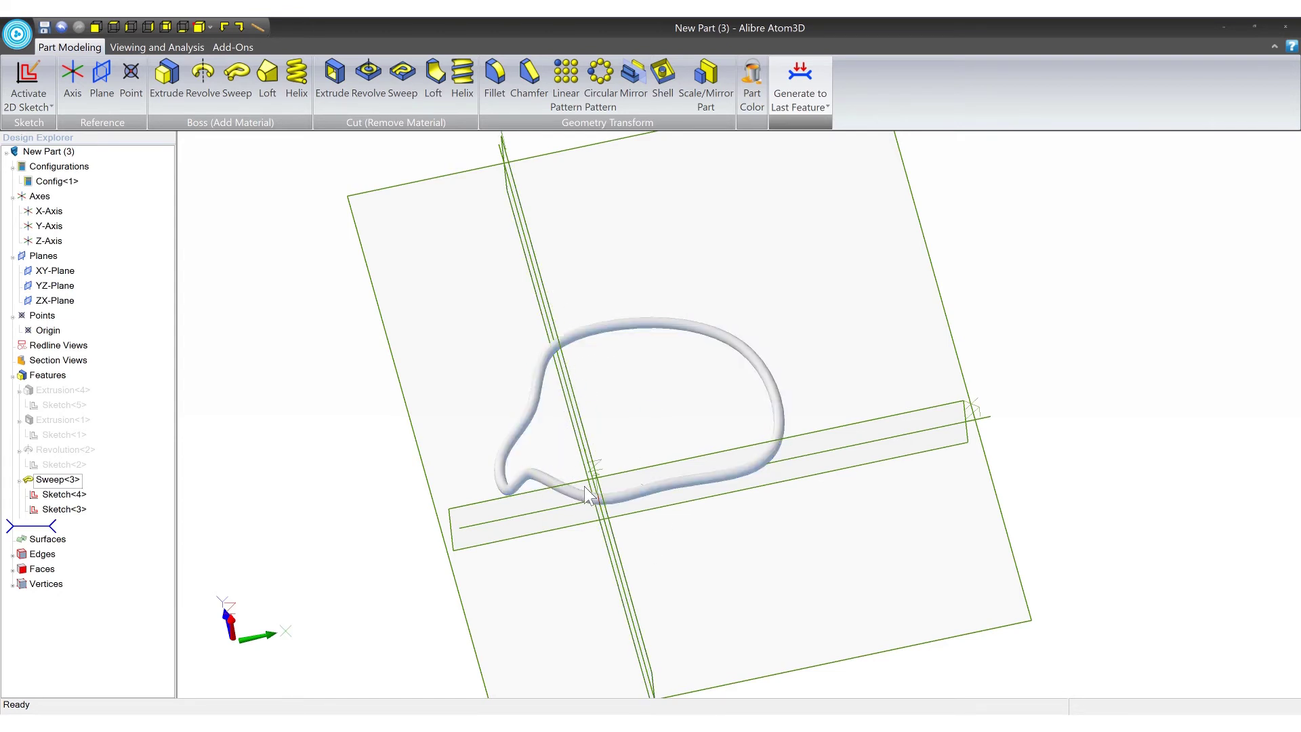
middle_click_drag(542, 481, 594, 500)
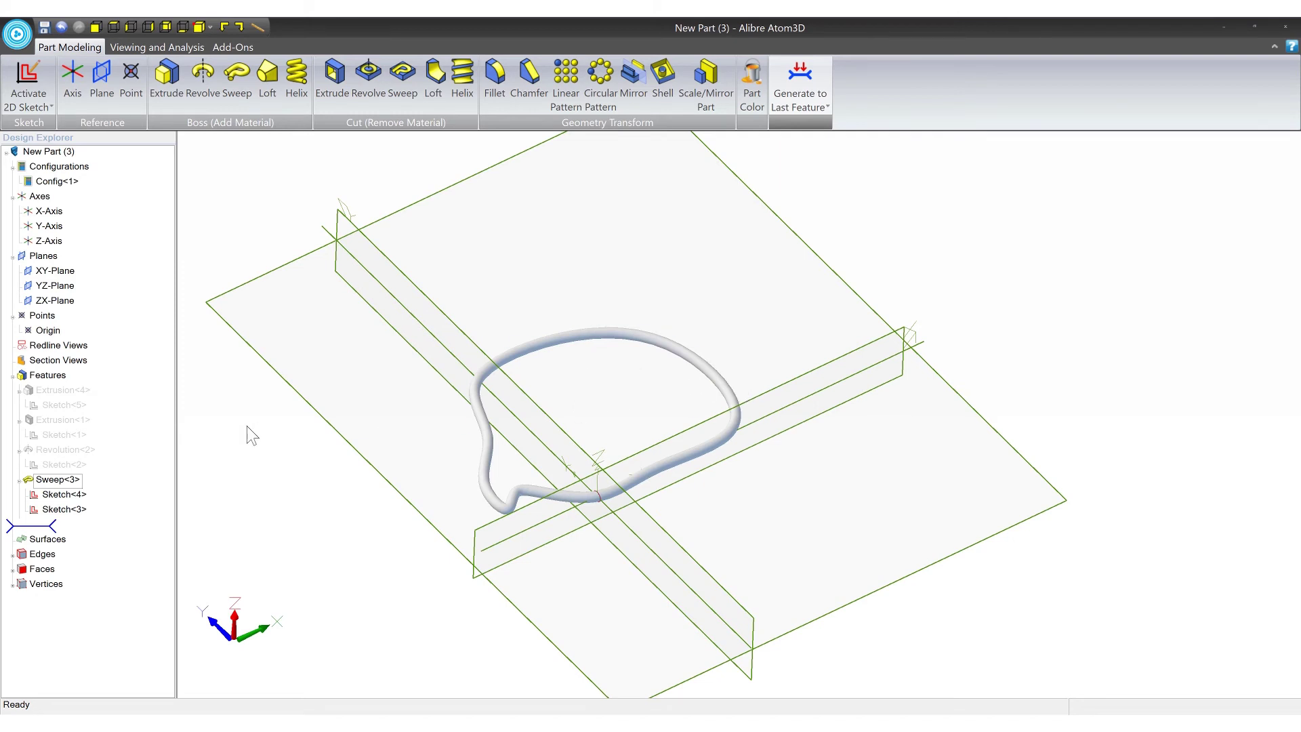
left_click(56, 481)
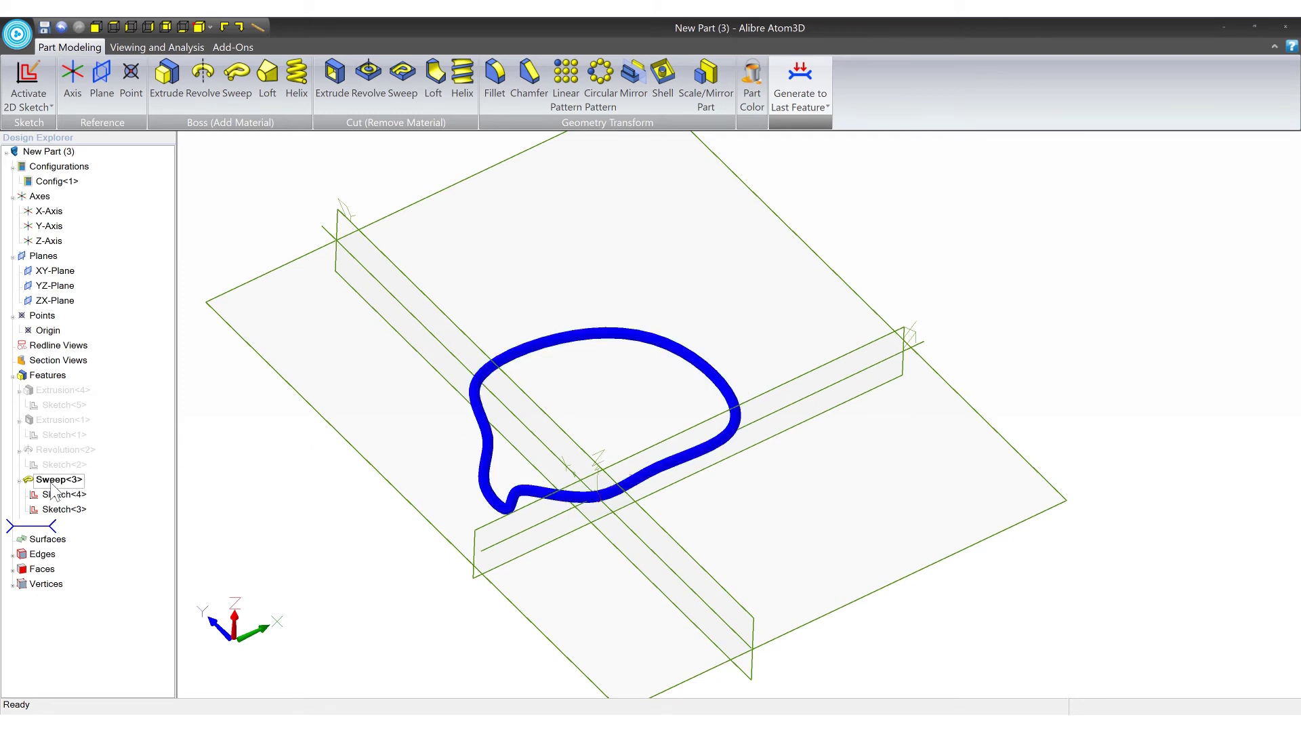